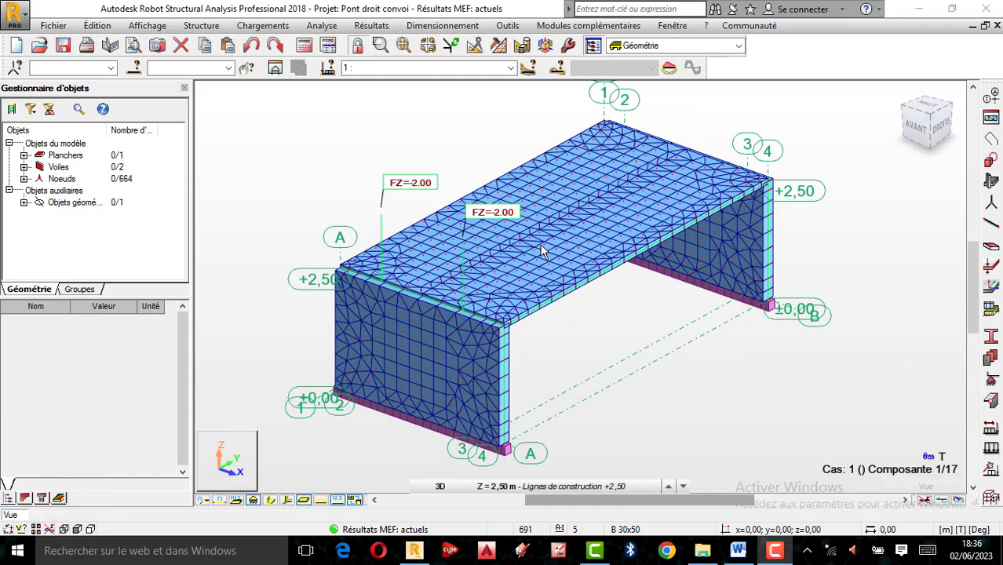
{"action": "scroll", "coordinate": [540, 253], "scroll_direction": "up", "scroll_amount": 1}
{"action": "scroll", "coordinate": [537, 250], "scroll_direction": "up", "scroll_amount": 3}
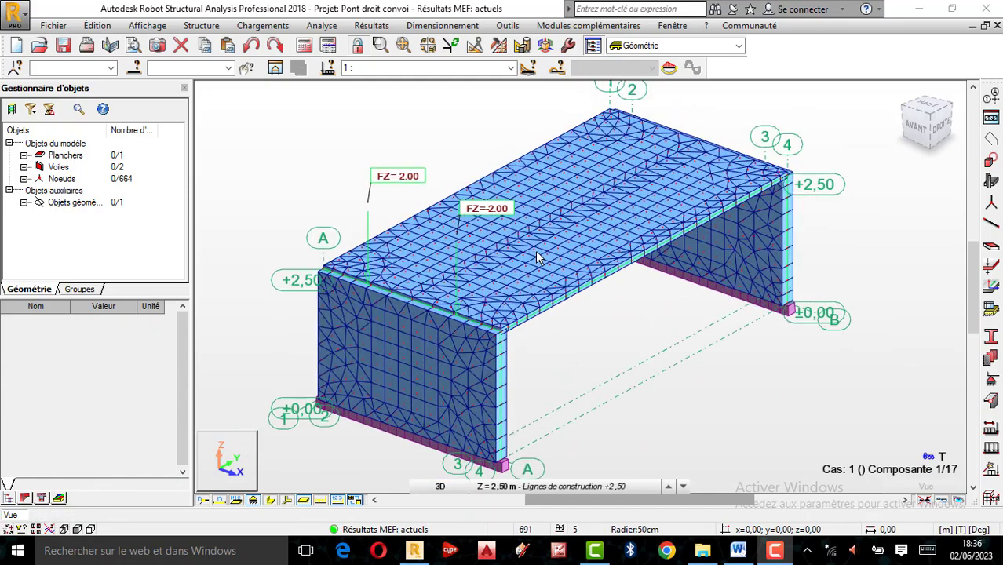
{"action": "scroll", "coordinate": [539, 256], "scroll_direction": "down", "scroll_amount": 5}
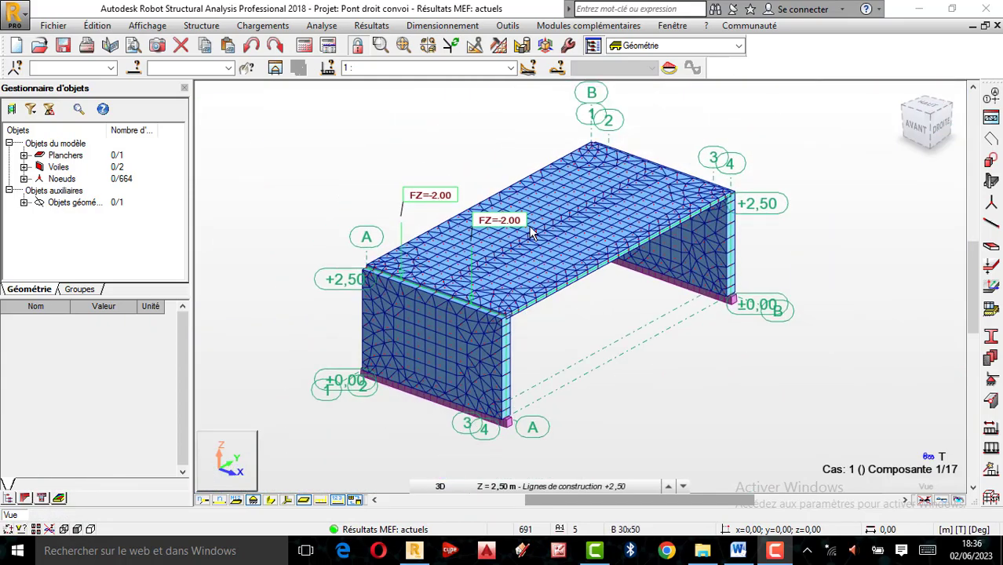
{"action": "scroll", "coordinate": [530, 240], "scroll_direction": "up", "scroll_amount": 1}
{"action": "scroll", "coordinate": [530, 239], "scroll_direction": "down", "scroll_amount": 2}
{"action": "scroll", "coordinate": [530, 239], "scroll_direction": "up", "scroll_amount": 3}
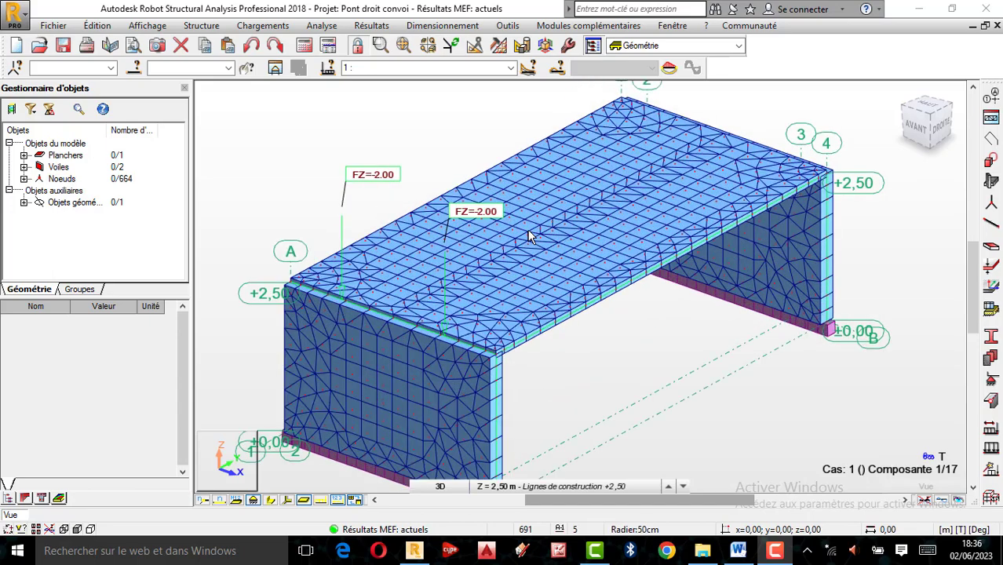
{"action": "scroll", "coordinate": [529, 237], "scroll_direction": "down", "scroll_amount": 1}
{"action": "scroll", "coordinate": [528, 237], "scroll_direction": "up", "scroll_amount": 2}
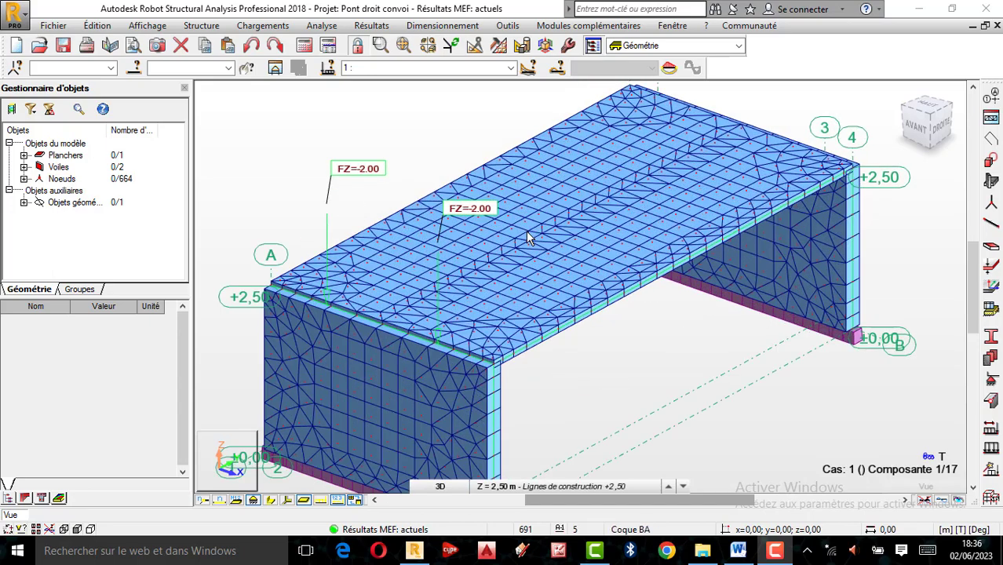
{"action": "scroll", "coordinate": [527, 237], "scroll_direction": "down", "scroll_amount": 2}
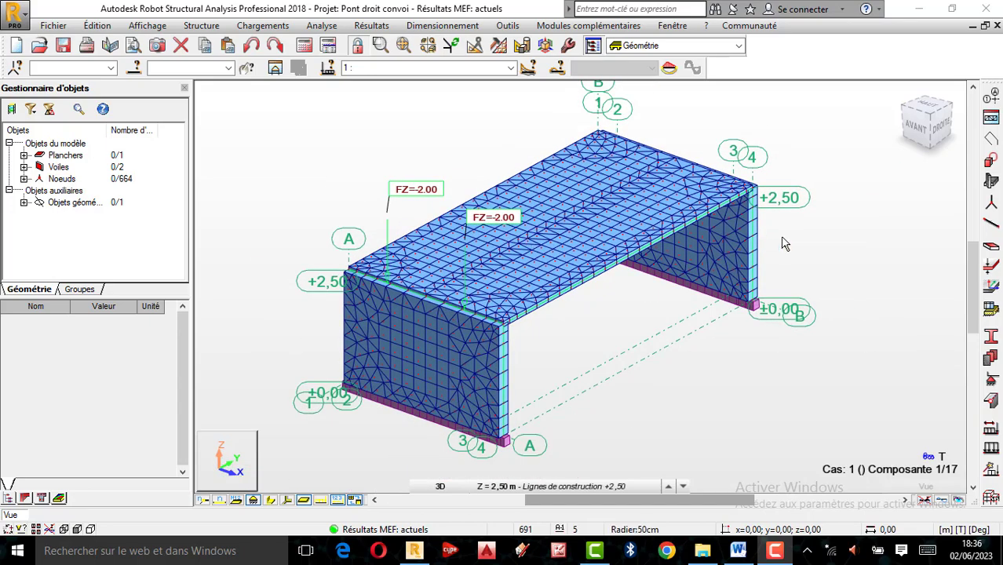
Step: Rotate the 3D view of the meshed bridge to examine the deck and the axis B wall from the rear left
{"action": "right_click", "coordinate": [686, 238]}
{"action": "left_click", "coordinate": [740, 333]}
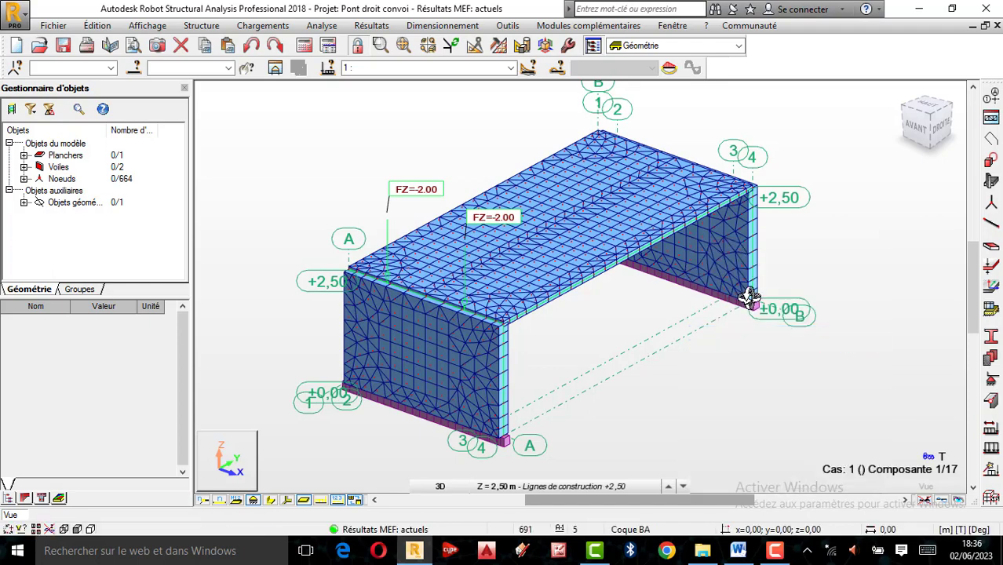
{"action": "left_click_drag", "start_coordinate": [781, 284], "coordinate": [577, 287]}
{"action": "scroll", "coordinate": [581, 275], "scroll_direction": "down", "scroll_amount": 3}
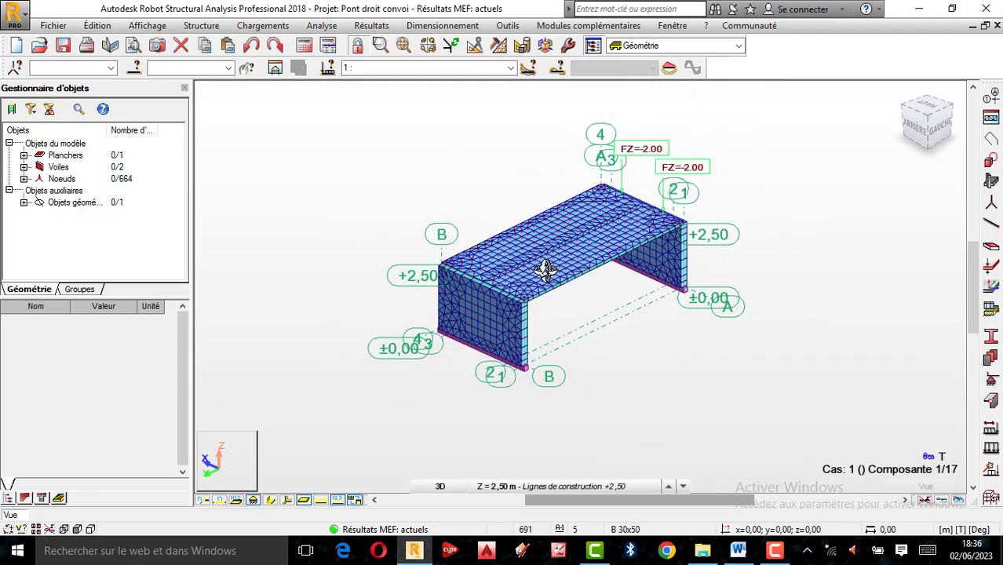
{"action": "scroll", "coordinate": [546, 270], "scroll_direction": "up", "scroll_amount": 3}
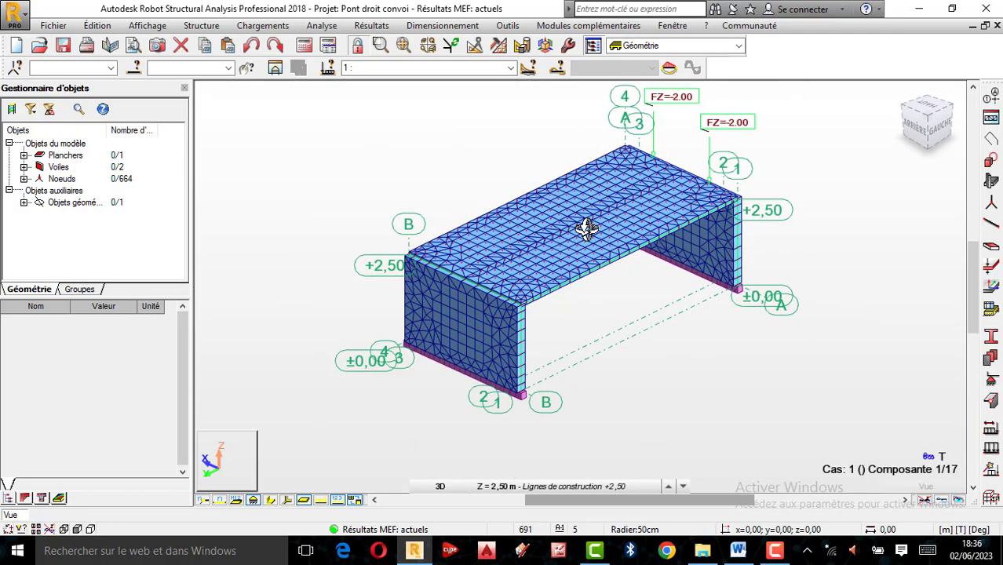
{"action": "scroll", "coordinate": [585, 228], "scroll_direction": "up", "scroll_amount": 2}
{"action": "scroll", "coordinate": [567, 220], "scroll_direction": "down", "scroll_amount": 3}
{"action": "scroll", "coordinate": [569, 226], "scroll_direction": "up", "scroll_amount": 3}
{"action": "scroll", "coordinate": [557, 234], "scroll_direction": "down", "scroll_amount": 1}
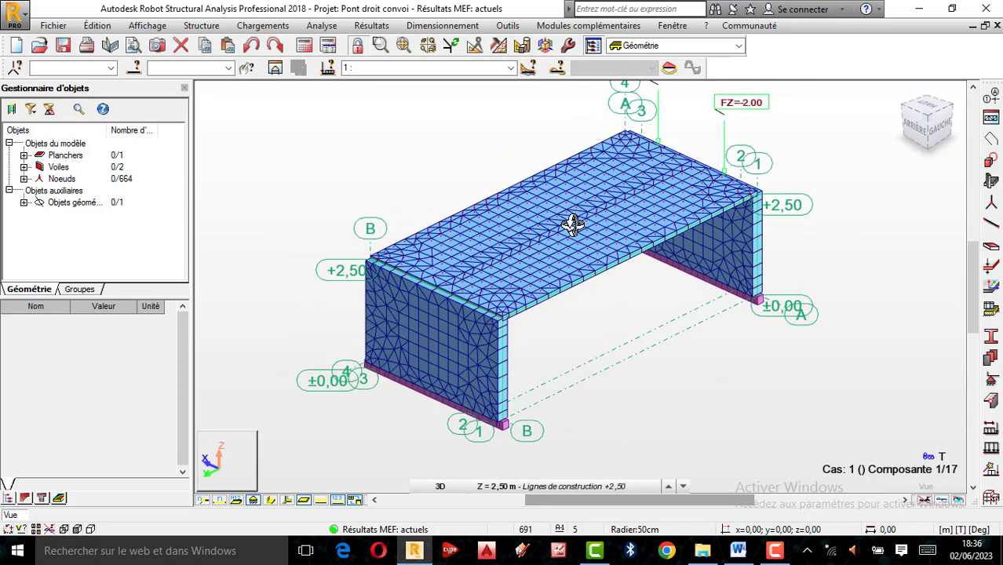
{"action": "scroll", "coordinate": [571, 222], "scroll_direction": "up", "scroll_amount": 3}
{"action": "scroll", "coordinate": [567, 221], "scroll_direction": "down", "scroll_amount": 4}
{"action": "scroll", "coordinate": [560, 220], "scroll_direction": "up", "scroll_amount": 2}
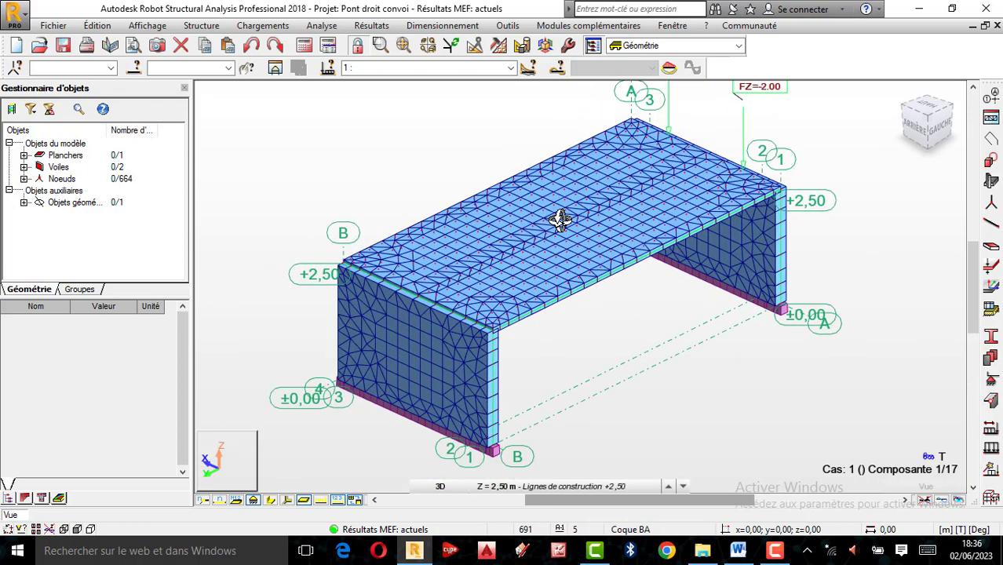
{"action": "scroll", "coordinate": [560, 218], "scroll_direction": "down", "scroll_amount": 3}
{"action": "scroll", "coordinate": [562, 212], "scroll_direction": "up", "scroll_amount": 1}
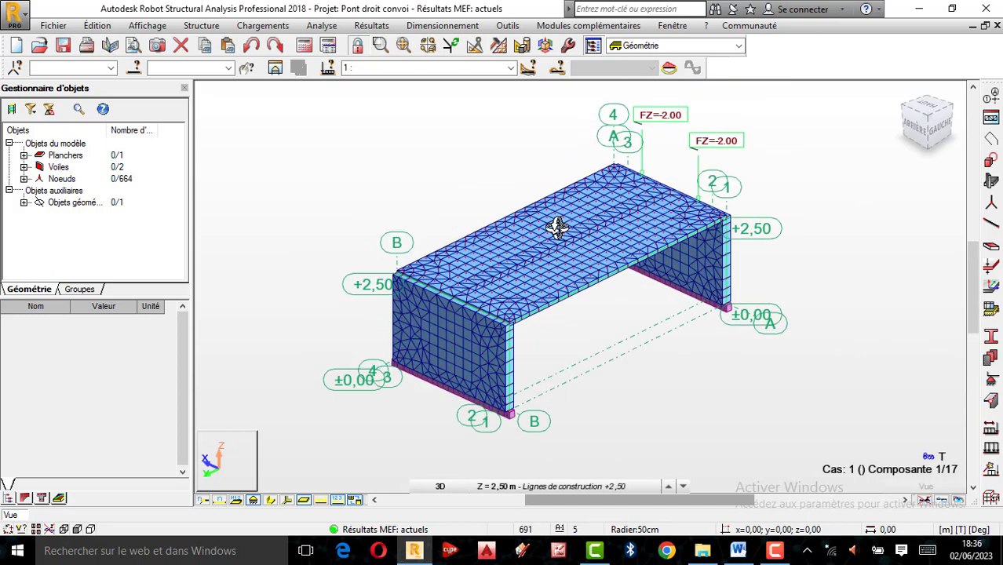
{"action": "scroll", "coordinate": [556, 227], "scroll_direction": "up", "scroll_amount": 2}
{"action": "scroll", "coordinate": [551, 225], "scroll_direction": "down", "scroll_amount": 3}
{"action": "scroll", "coordinate": [546, 215], "scroll_direction": "up", "scroll_amount": 2}
{"action": "scroll", "coordinate": [555, 233], "scroll_direction": "down", "scroll_amount": 2}
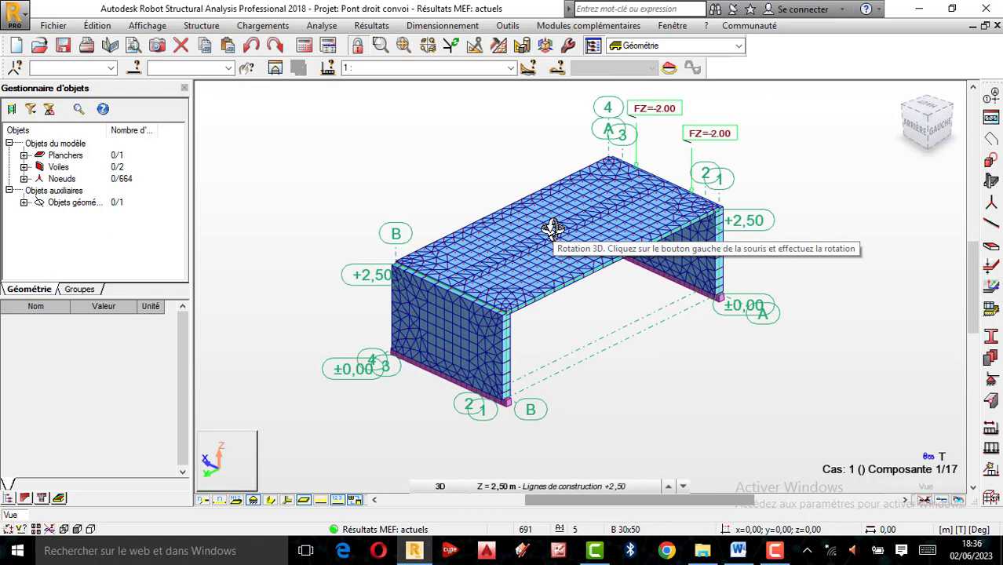
{"action": "scroll", "coordinate": [562, 228], "scroll_direction": "up", "scroll_amount": 2}
{"action": "scroll", "coordinate": [553, 231], "scroll_direction": "down", "scroll_amount": 1}
{"action": "scroll", "coordinate": [552, 235], "scroll_direction": "up", "scroll_amount": 1}
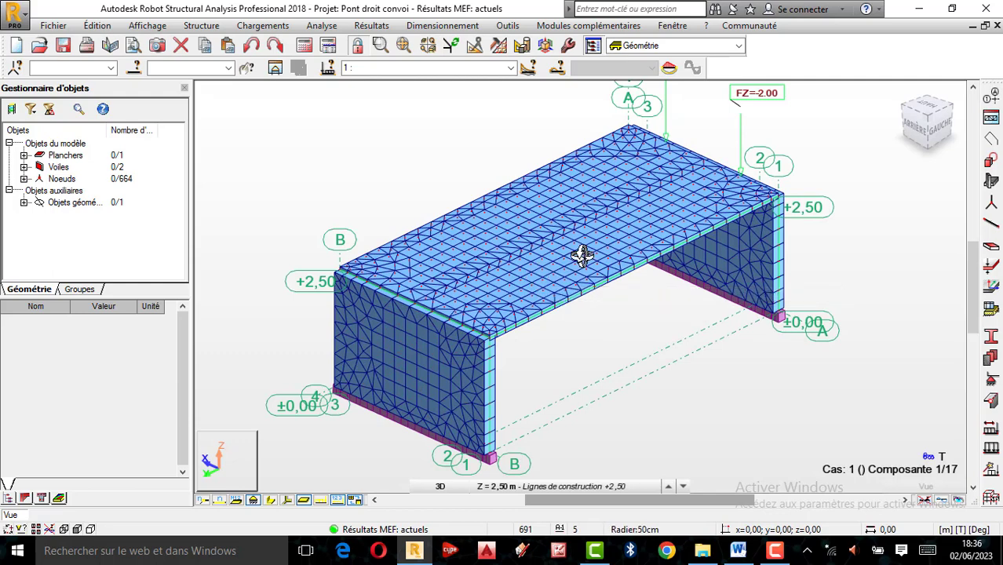
{"action": "scroll", "coordinate": [569, 252], "scroll_direction": "down", "scroll_amount": 2}
{"action": "scroll", "coordinate": [533, 230], "scroll_direction": "up", "scroll_amount": 2}
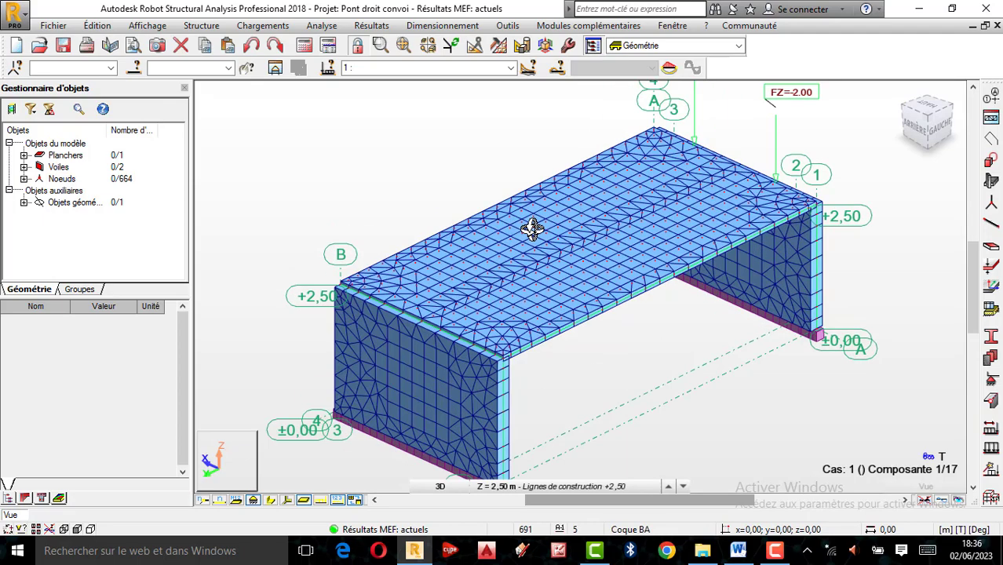
{"action": "scroll", "coordinate": [538, 251], "scroll_direction": "up", "scroll_amount": 1}
{"action": "scroll", "coordinate": [544, 235], "scroll_direction": "down", "scroll_amount": 1}
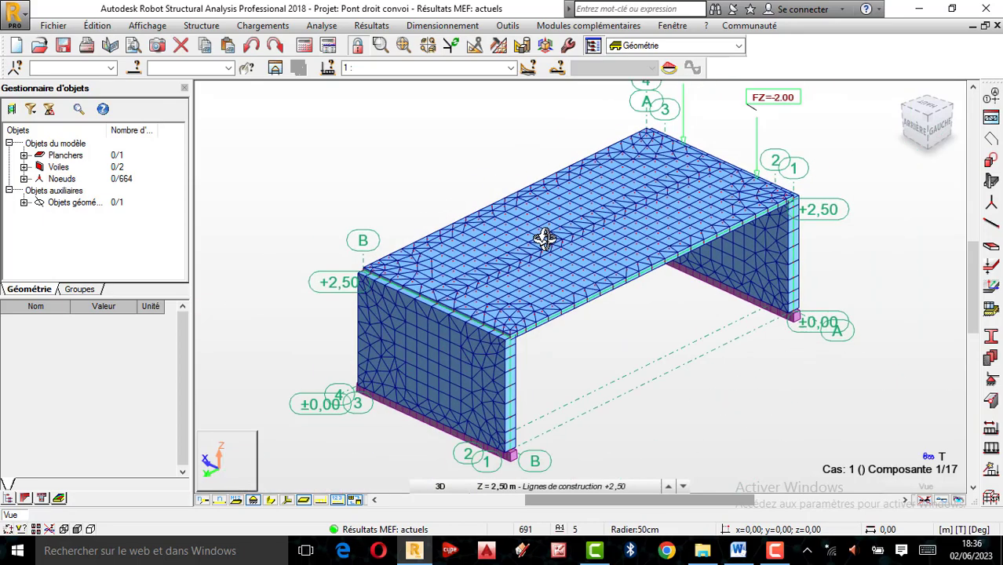
{"action": "scroll", "coordinate": [542, 246], "scroll_direction": "up", "scroll_amount": 1}
{"action": "scroll", "coordinate": [541, 246], "scroll_direction": "down", "scroll_amount": 2}
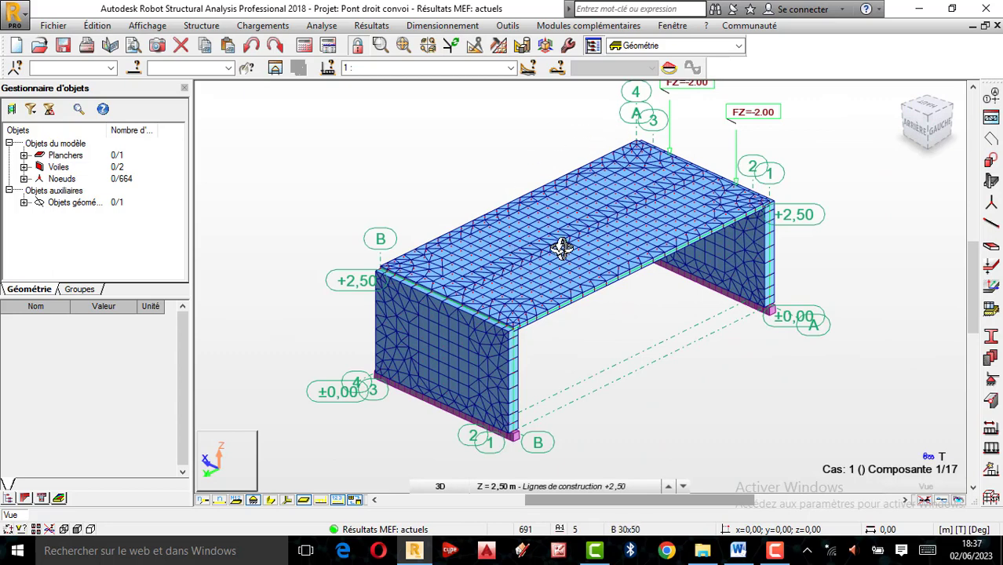
{"action": "scroll", "coordinate": [559, 244], "scroll_direction": "up", "scroll_amount": 1}
{"action": "scroll", "coordinate": [554, 290], "scroll_direction": "down", "scroll_amount": 1}
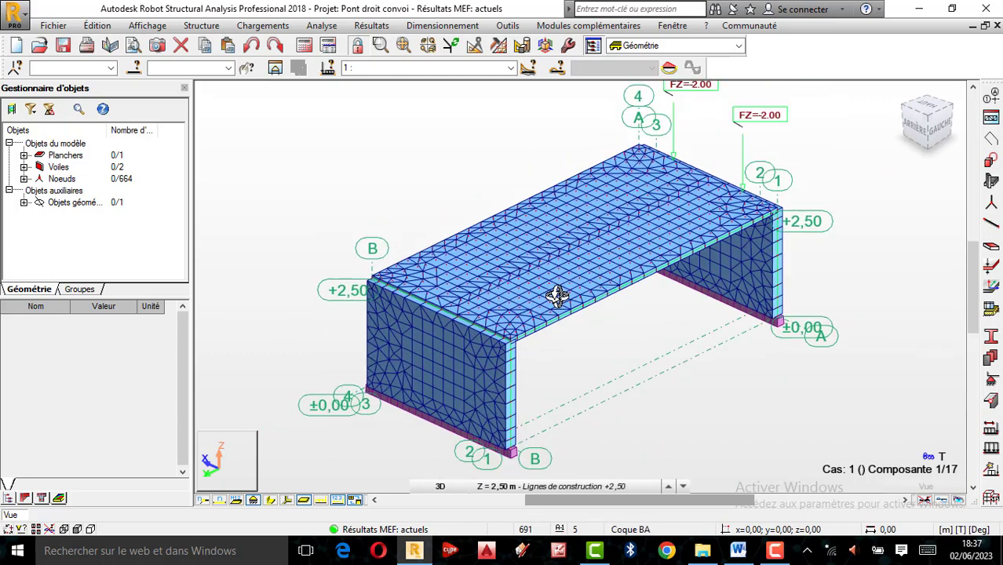
{"action": "scroll", "coordinate": [565, 263], "scroll_direction": "down", "scroll_amount": 1}
{"action": "scroll", "coordinate": [569, 229], "scroll_direction": "up", "scroll_amount": 1}
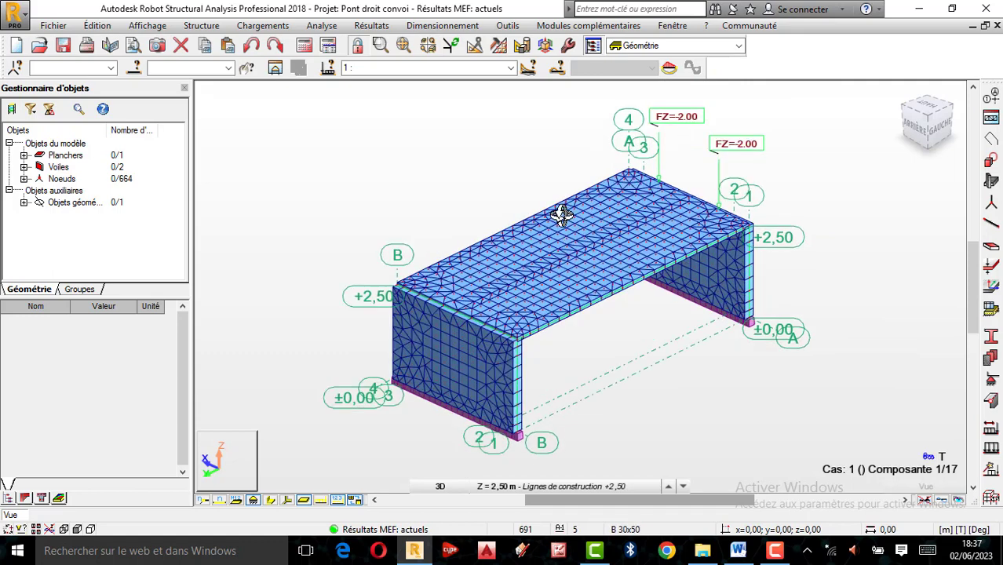
{"action": "scroll", "coordinate": [562, 240], "scroll_direction": "up", "scroll_amount": 1}
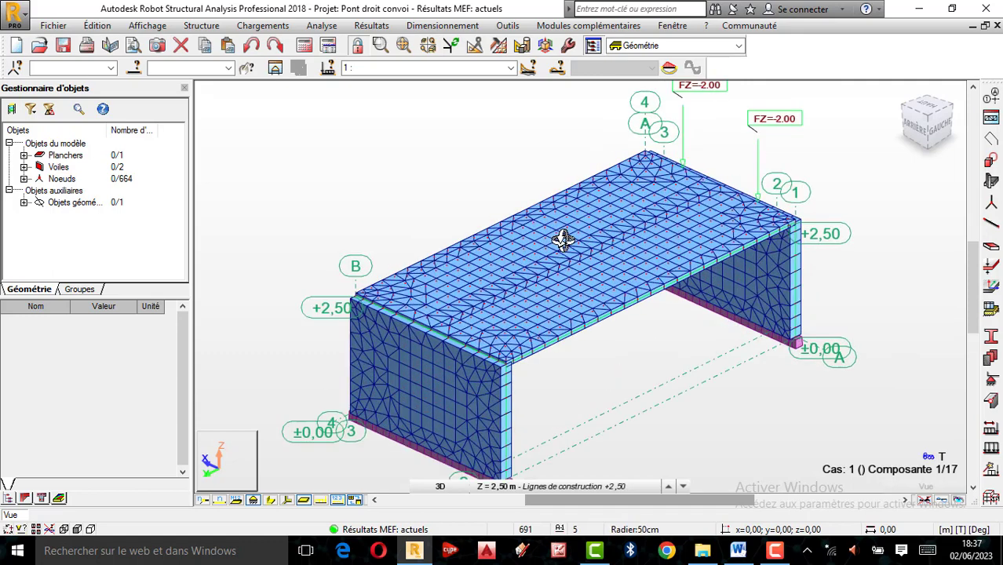
{"action": "scroll", "coordinate": [568, 233], "scroll_direction": "down", "scroll_amount": 1}
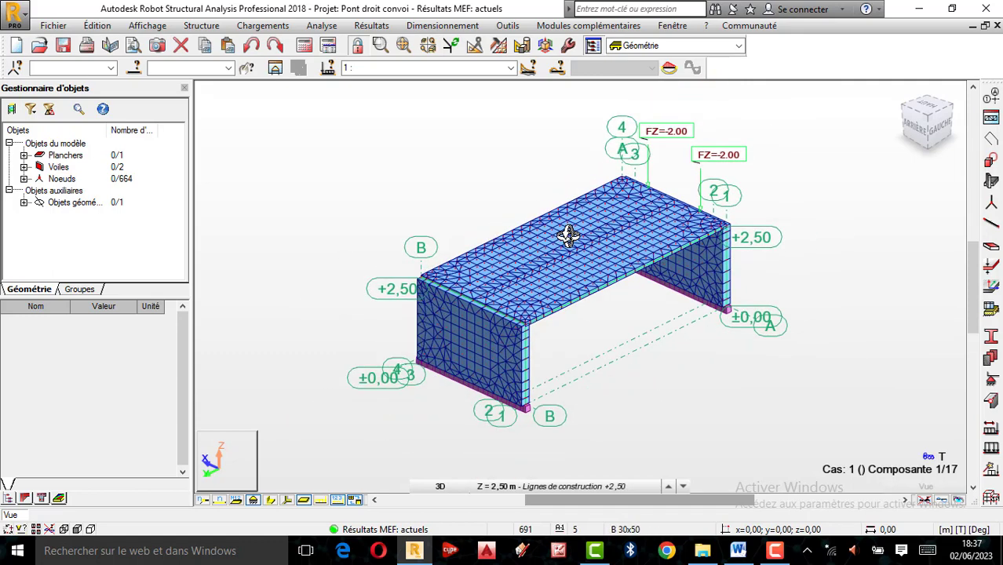
{"action": "scroll", "coordinate": [560, 259], "scroll_direction": "up", "scroll_amount": 1}
{"action": "scroll", "coordinate": [560, 257], "scroll_direction": "up", "scroll_amount": 1}
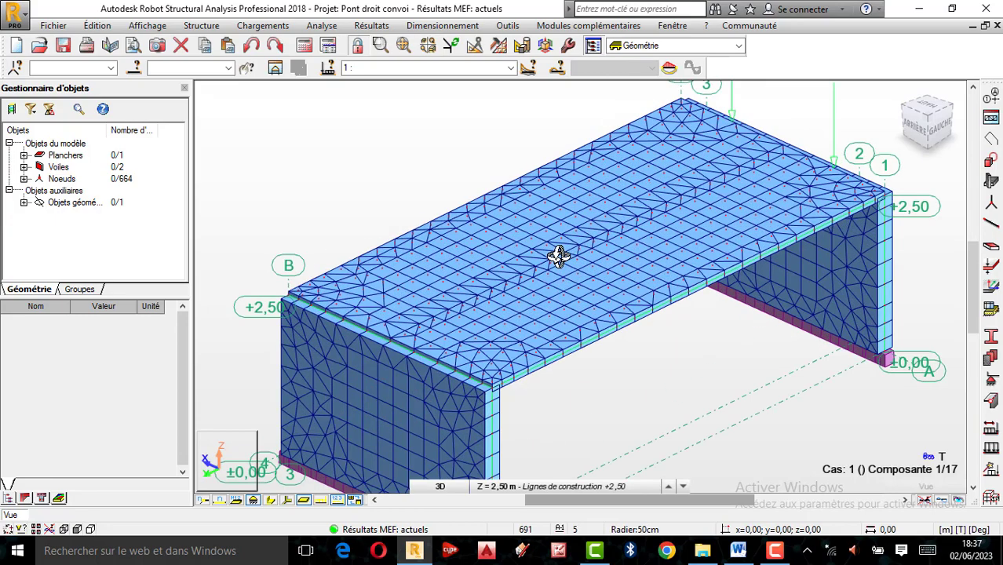
{"action": "scroll", "coordinate": [559, 250], "scroll_direction": "down", "scroll_amount": 2}
{"action": "scroll", "coordinate": [562, 226], "scroll_direction": "up", "scroll_amount": 1}
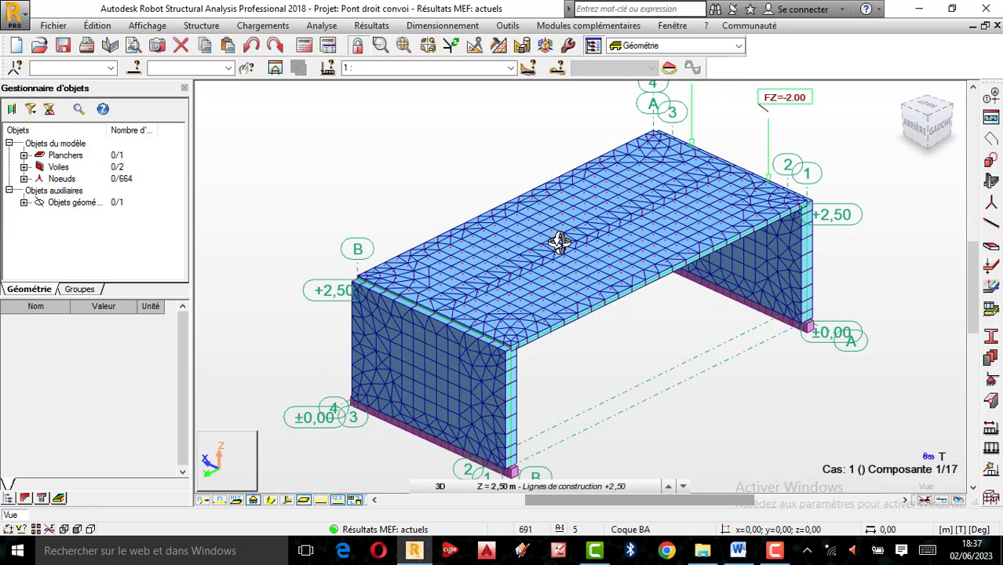
{"action": "scroll", "coordinate": [559, 244], "scroll_direction": "down", "scroll_amount": 1}
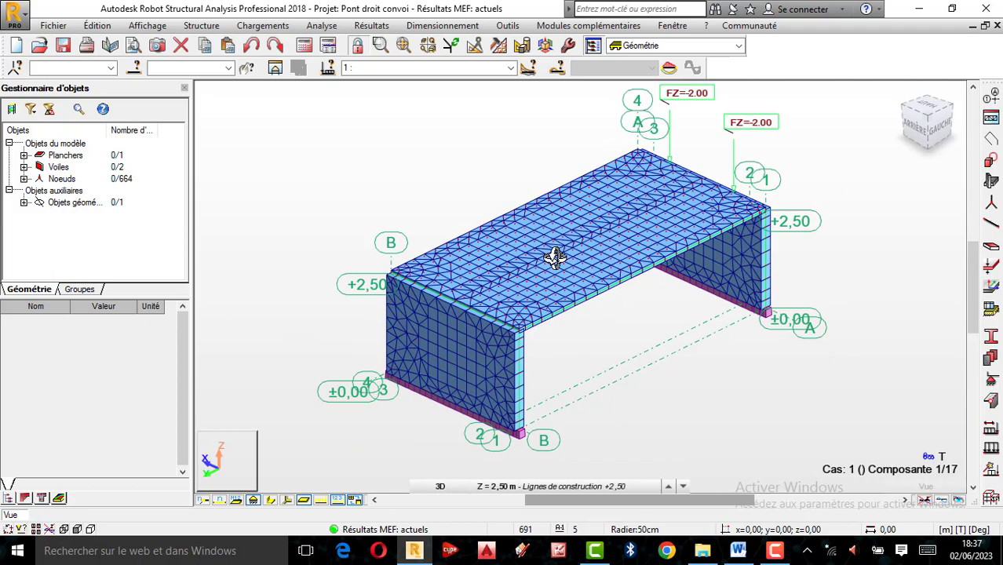
{"action": "scroll", "coordinate": [557, 247], "scroll_direction": "up", "scroll_amount": 1}
{"action": "scroll", "coordinate": [559, 233], "scroll_direction": "down", "scroll_amount": 3}
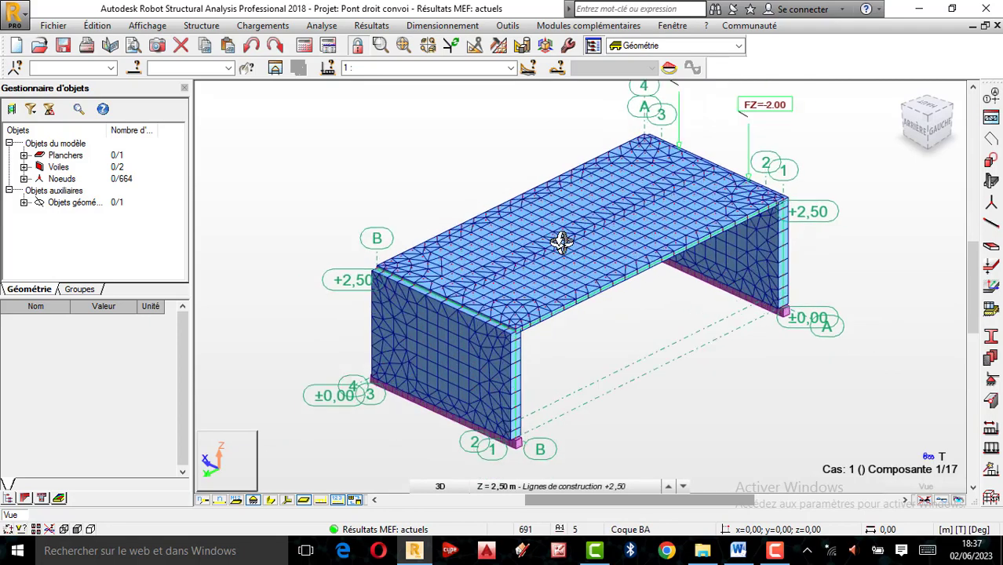
{"action": "scroll", "coordinate": [570, 240], "scroll_direction": "up", "scroll_amount": 1}
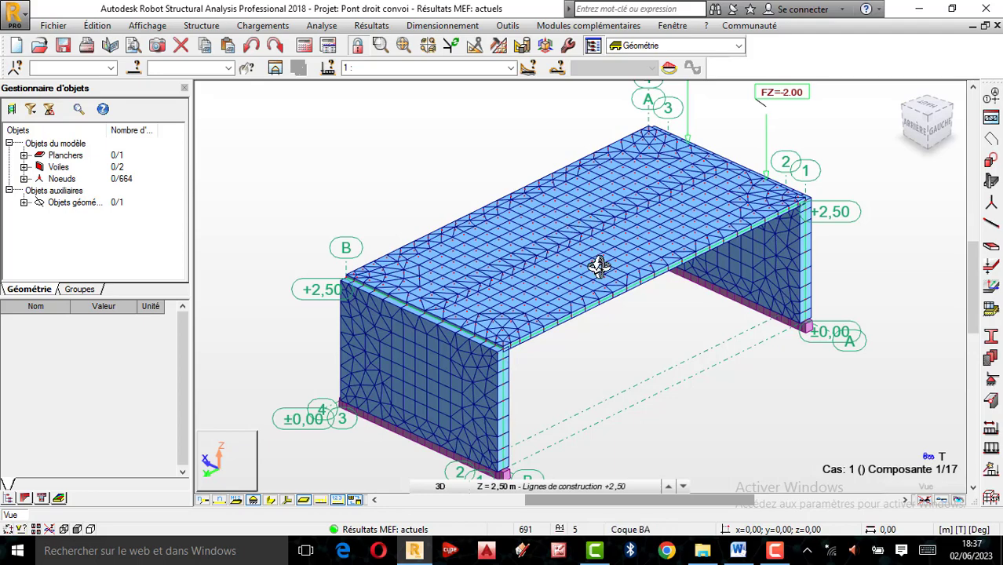
{"action": "scroll", "coordinate": [598, 268], "scroll_direction": "up", "scroll_amount": 1}
{"action": "scroll", "coordinate": [587, 243], "scroll_direction": "down", "scroll_amount": 1}
{"action": "scroll", "coordinate": [584, 245], "scroll_direction": "up", "scroll_amount": 1}
{"action": "scroll", "coordinate": [581, 248], "scroll_direction": "down", "scroll_amount": 1}
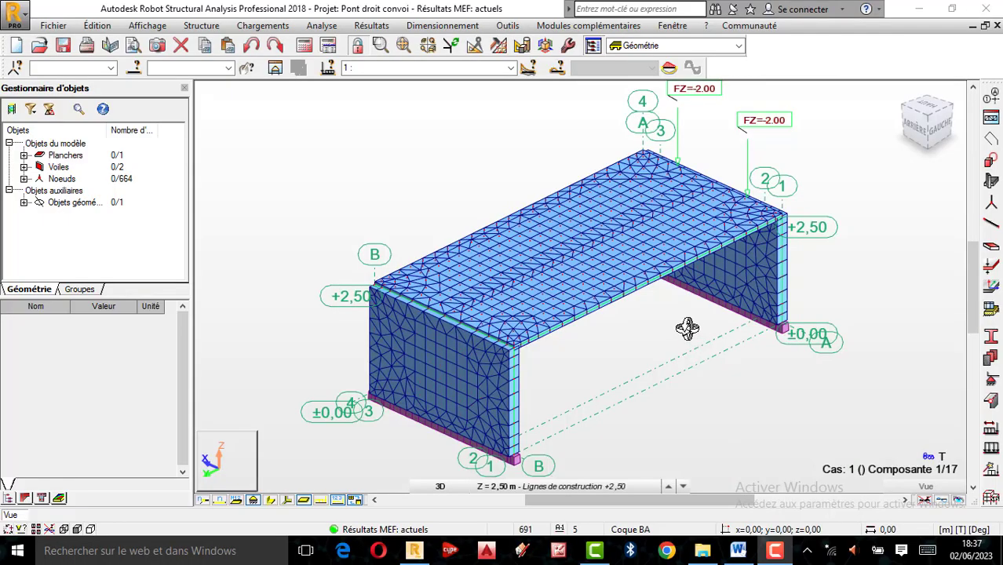
{"action": "scroll", "coordinate": [560, 271], "scroll_direction": "up", "scroll_amount": 3}
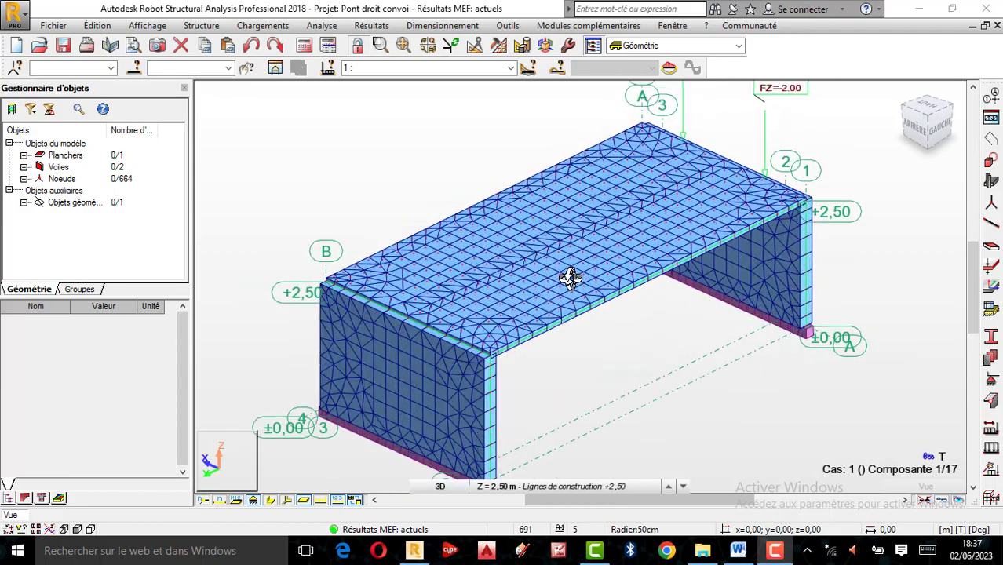
{"action": "scroll", "coordinate": [557, 276], "scroll_direction": "down", "scroll_amount": 2}
{"action": "scroll", "coordinate": [557, 277], "scroll_direction": "up", "scroll_amount": 3}
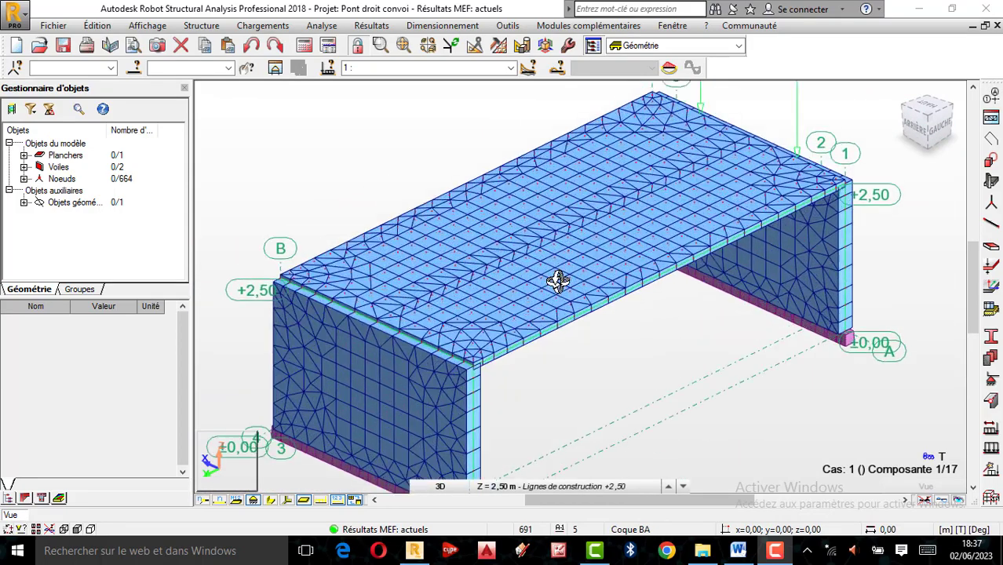
{"action": "scroll", "coordinate": [553, 278], "scroll_direction": "up", "scroll_amount": 3}
{"action": "scroll", "coordinate": [559, 280], "scroll_direction": "down", "scroll_amount": 2}
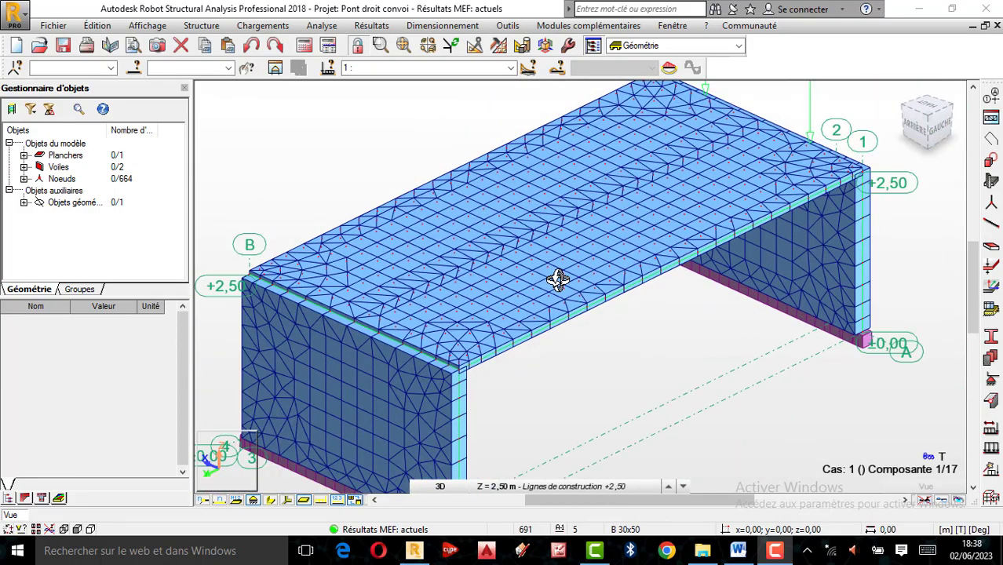
{"action": "scroll", "coordinate": [537, 247], "scroll_direction": "down", "scroll_amount": 2}
{"action": "scroll", "coordinate": [540, 253], "scroll_direction": "up", "scroll_amount": 2}
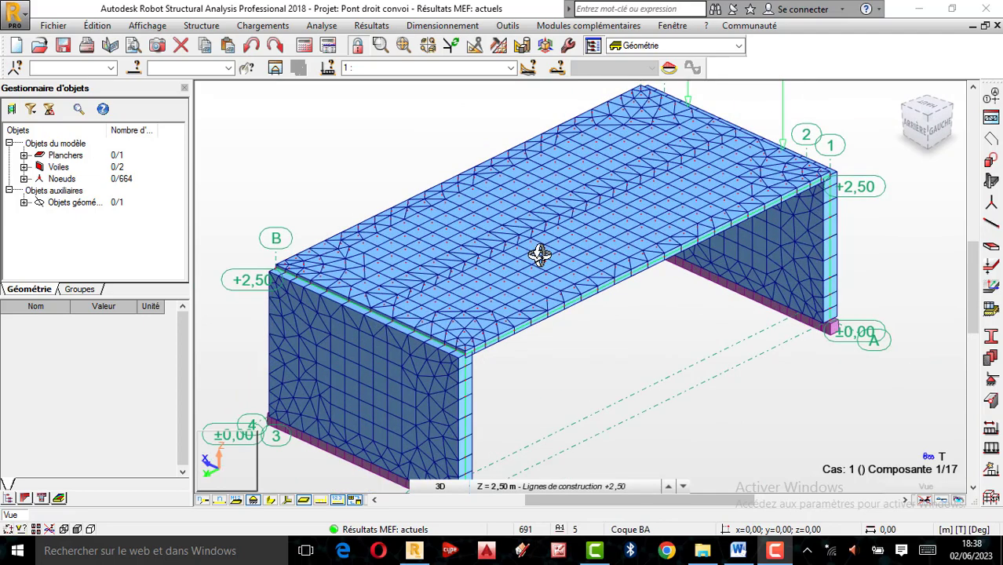
{"action": "scroll", "coordinate": [537, 249], "scroll_direction": "up", "scroll_amount": 3}
{"action": "scroll", "coordinate": [539, 259], "scroll_direction": "down", "scroll_amount": 4}
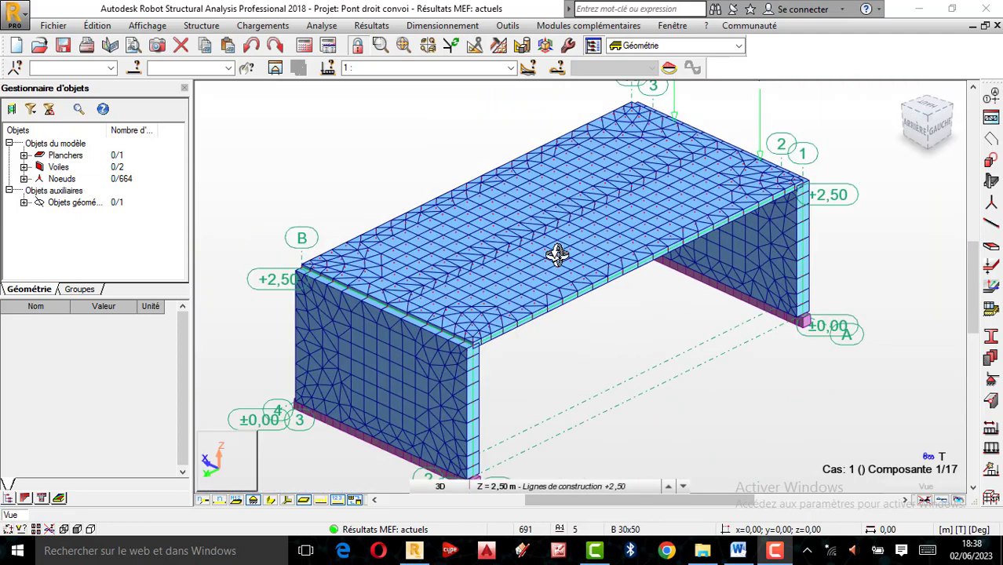
{"action": "scroll", "coordinate": [555, 248], "scroll_direction": "down", "scroll_amount": 2}
{"action": "scroll", "coordinate": [553, 242], "scroll_direction": "up", "scroll_amount": 3}
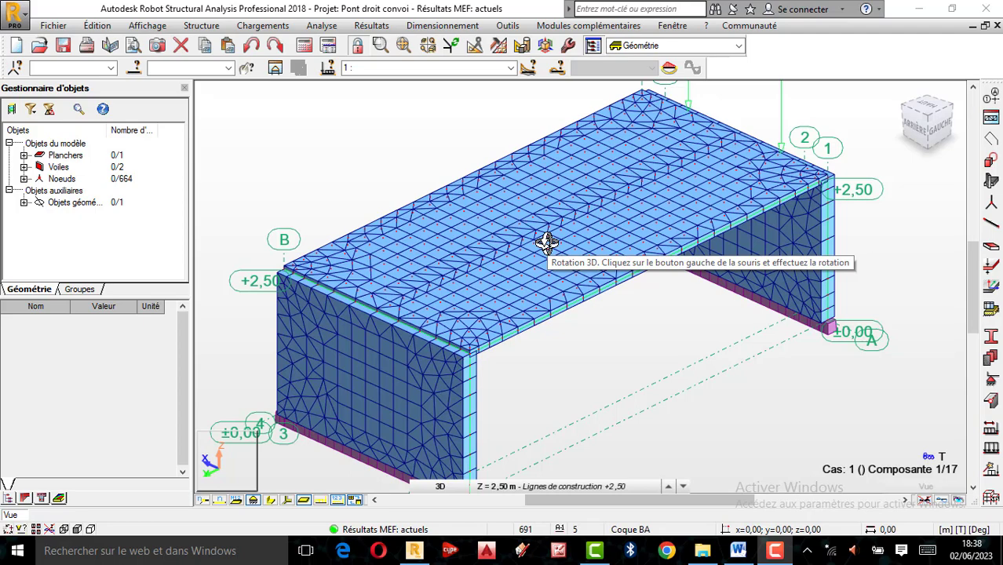
{"action": "left_click_drag", "start_coordinate": [587, 254], "coordinate": [543, 237]}
{"action": "scroll", "coordinate": [543, 237], "scroll_direction": "down", "scroll_amount": 2}
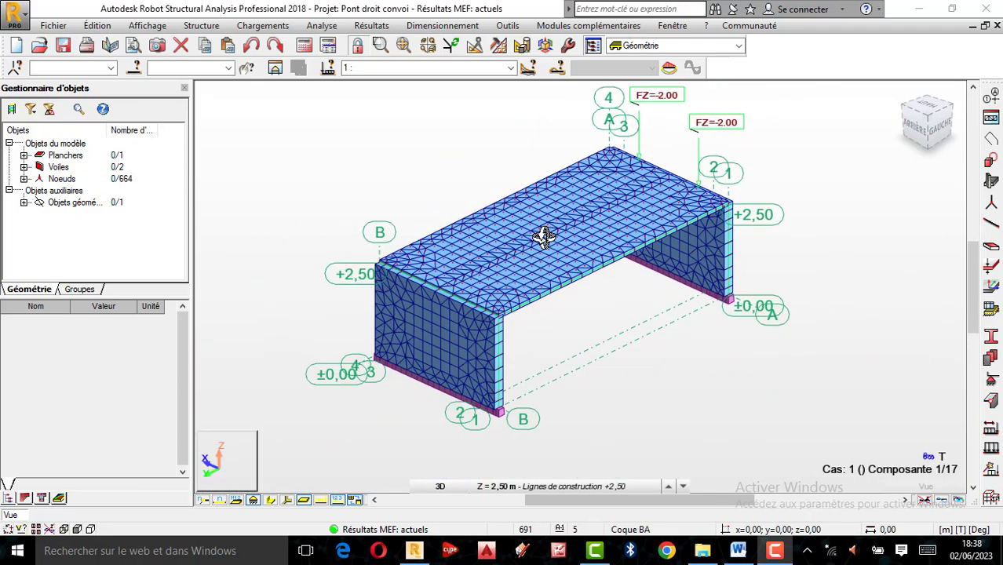
{"action": "scroll", "coordinate": [583, 181], "scroll_direction": "up", "scroll_amount": 1}
{"action": "scroll", "coordinate": [582, 181], "scroll_direction": "down", "scroll_amount": 1}
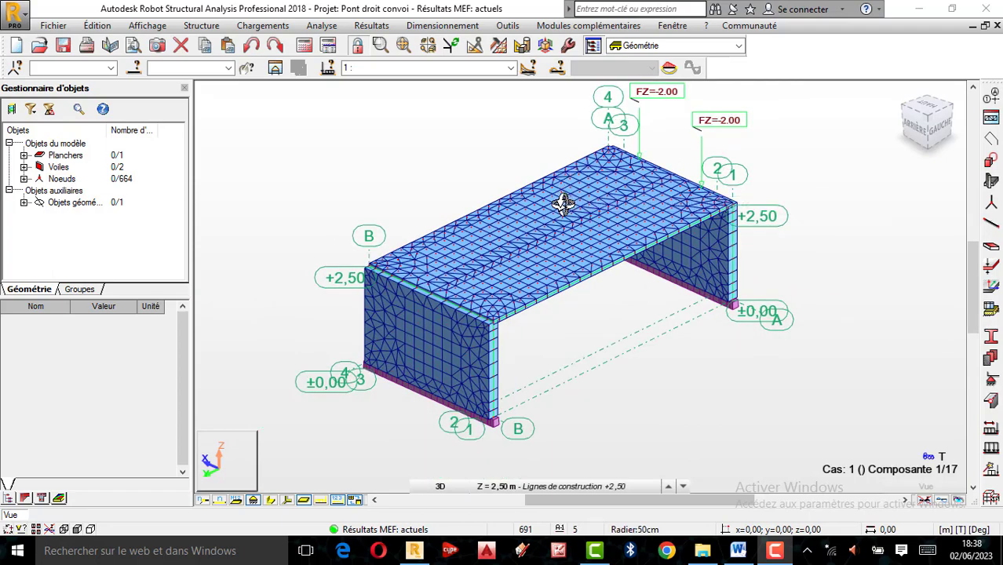
{"action": "scroll", "coordinate": [562, 206], "scroll_direction": "up", "scroll_amount": 1}
{"action": "scroll", "coordinate": [554, 217], "scroll_direction": "down", "scroll_amount": 1}
{"action": "scroll", "coordinate": [555, 205], "scroll_direction": "up", "scroll_amount": 3}
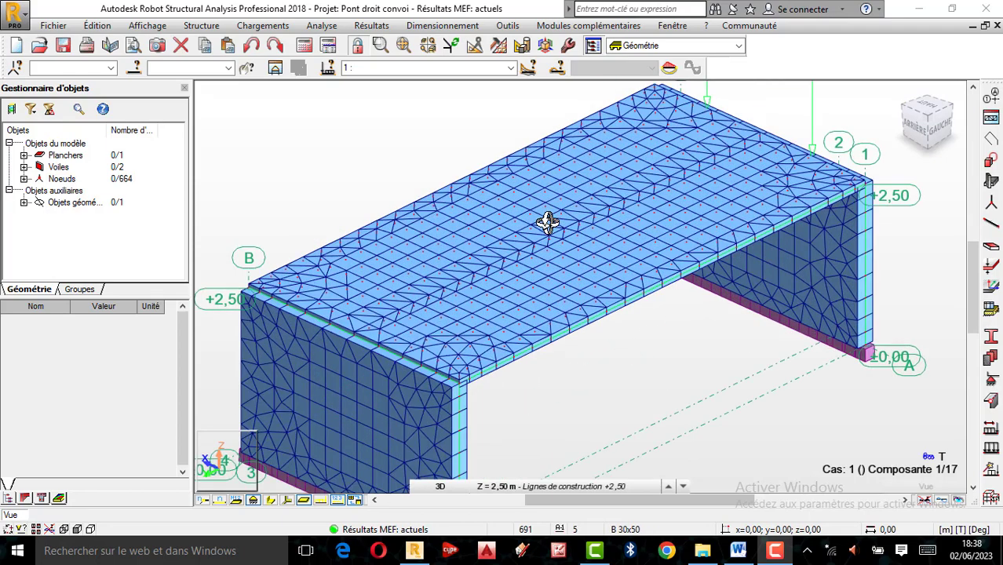
{"action": "scroll", "coordinate": [547, 223], "scroll_direction": "down", "scroll_amount": 2}
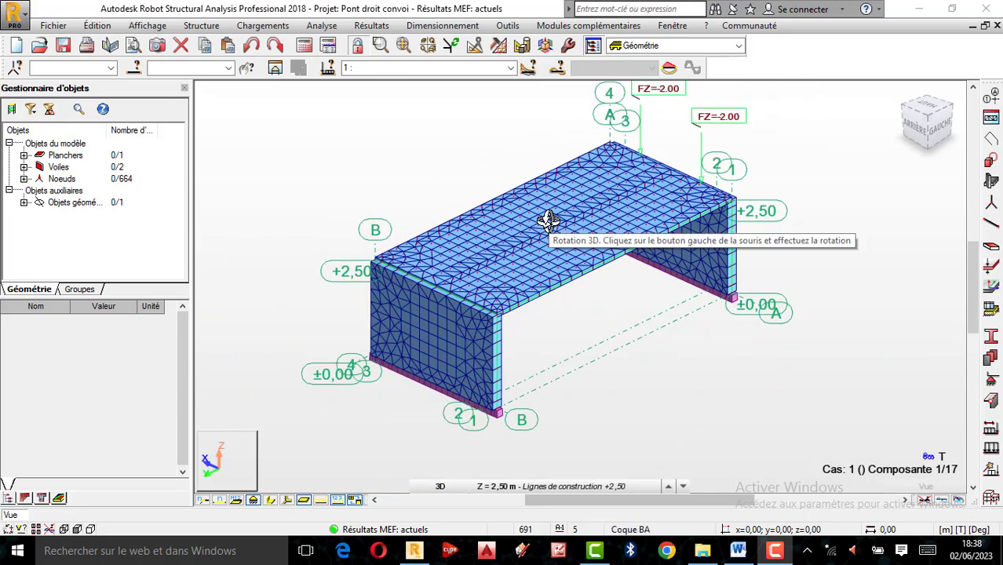
{"action": "scroll", "coordinate": [548, 222], "scroll_direction": "down", "scroll_amount": 2}
{"action": "scroll", "coordinate": [548, 226], "scroll_direction": "up", "scroll_amount": 2}
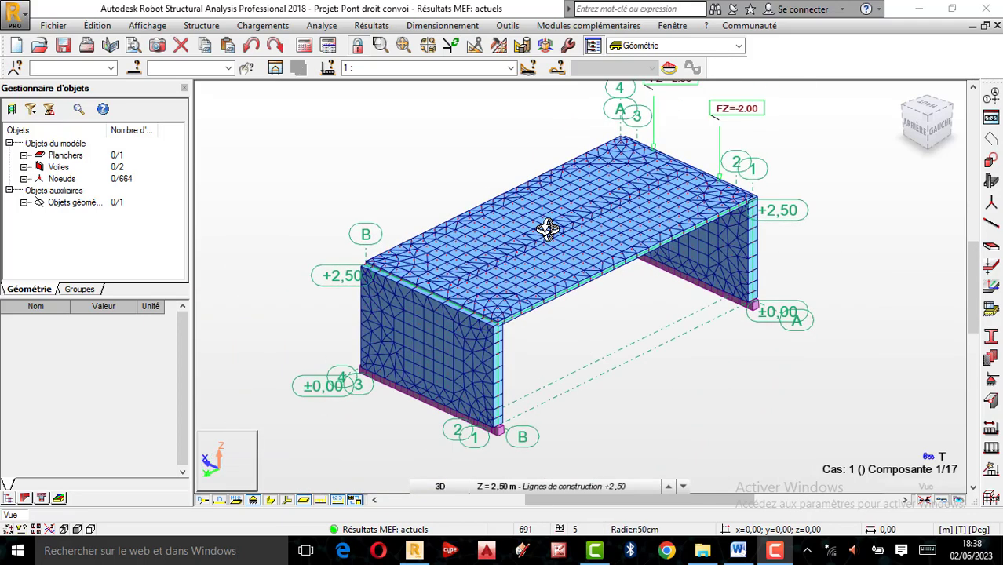
{"action": "scroll", "coordinate": [547, 228], "scroll_direction": "down", "scroll_amount": 3}
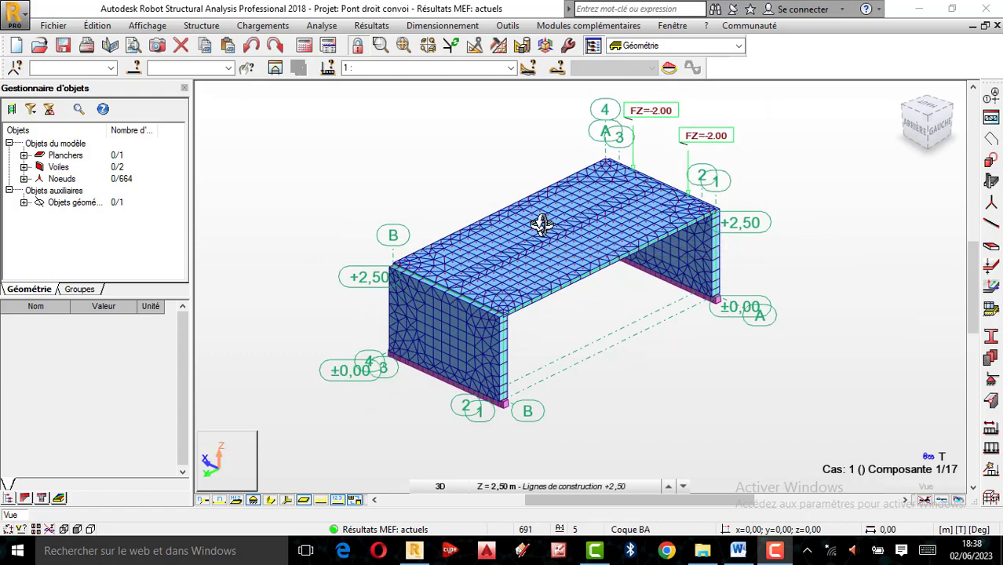
{"action": "scroll", "coordinate": [555, 230], "scroll_direction": "up", "scroll_amount": 3}
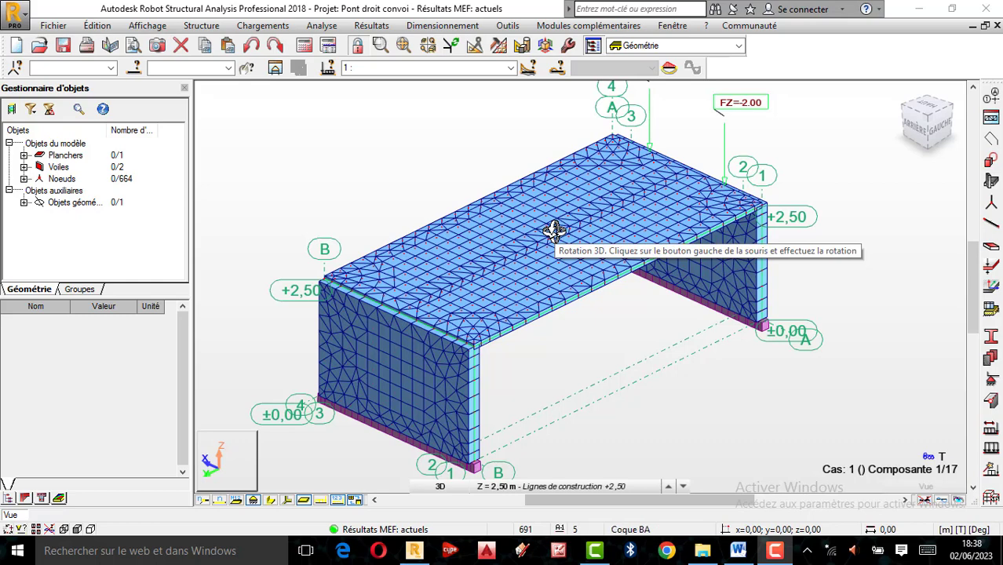
{"action": "scroll", "coordinate": [568, 228], "scroll_direction": "down", "scroll_amount": 1}
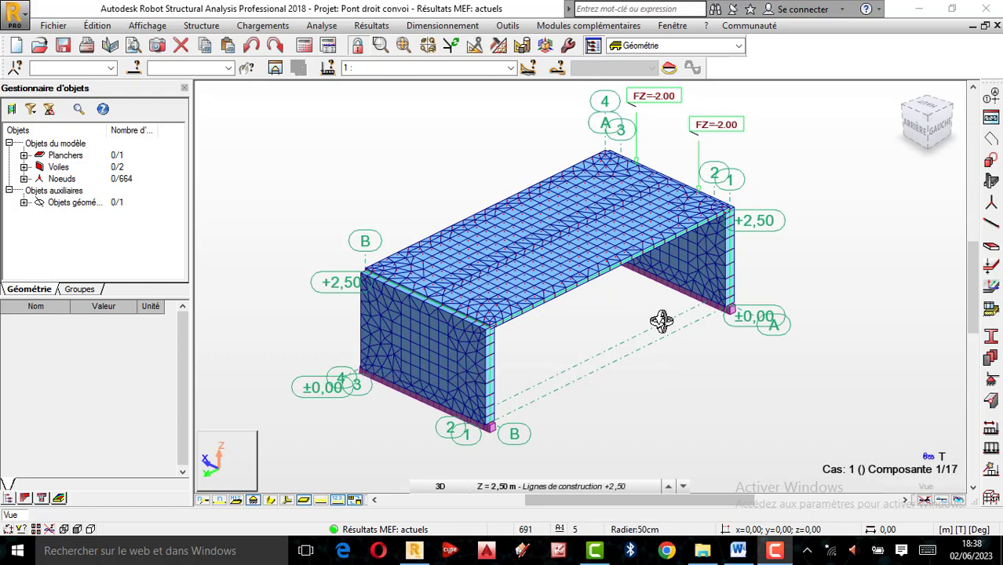
{"action": "scroll", "coordinate": [560, 307], "scroll_direction": "up", "scroll_amount": 2}
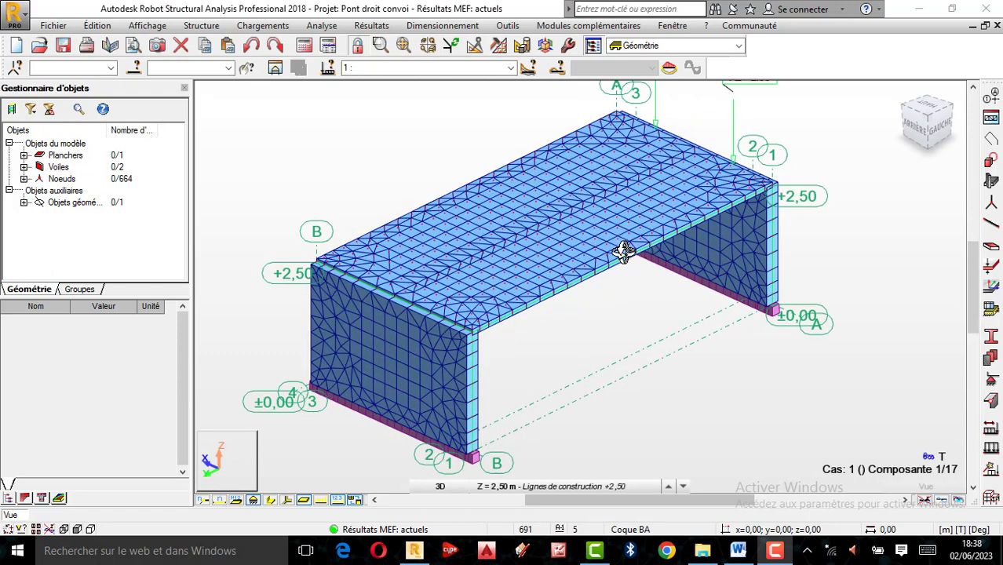
{"action": "scroll", "coordinate": [621, 268], "scroll_direction": "down", "scroll_amount": 2}
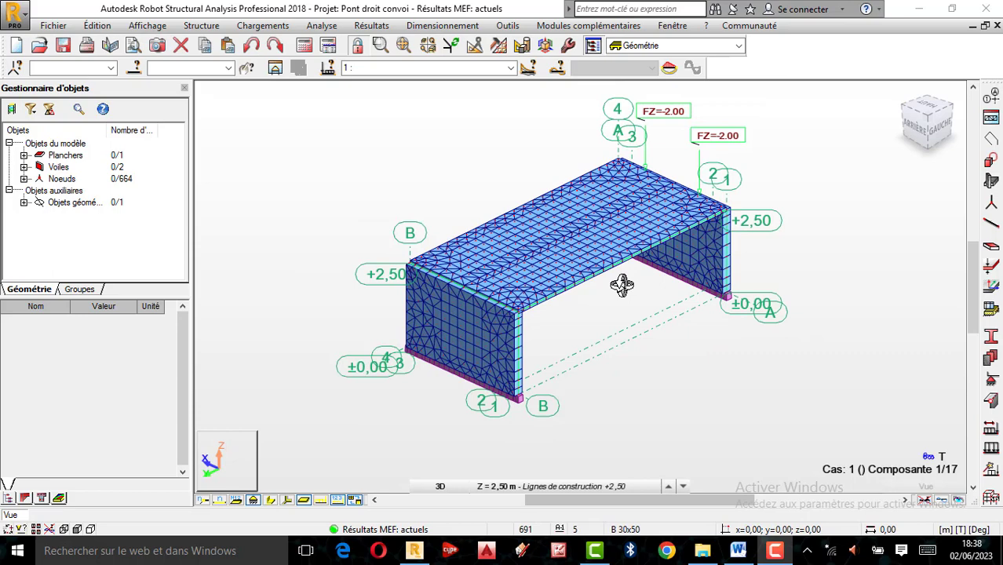
{"action": "scroll", "coordinate": [644, 274], "scroll_direction": "up", "scroll_amount": 2}
{"action": "scroll", "coordinate": [663, 259], "scroll_direction": "down", "scroll_amount": 3}
{"action": "scroll", "coordinate": [663, 260], "scroll_direction": "up", "scroll_amount": 3}
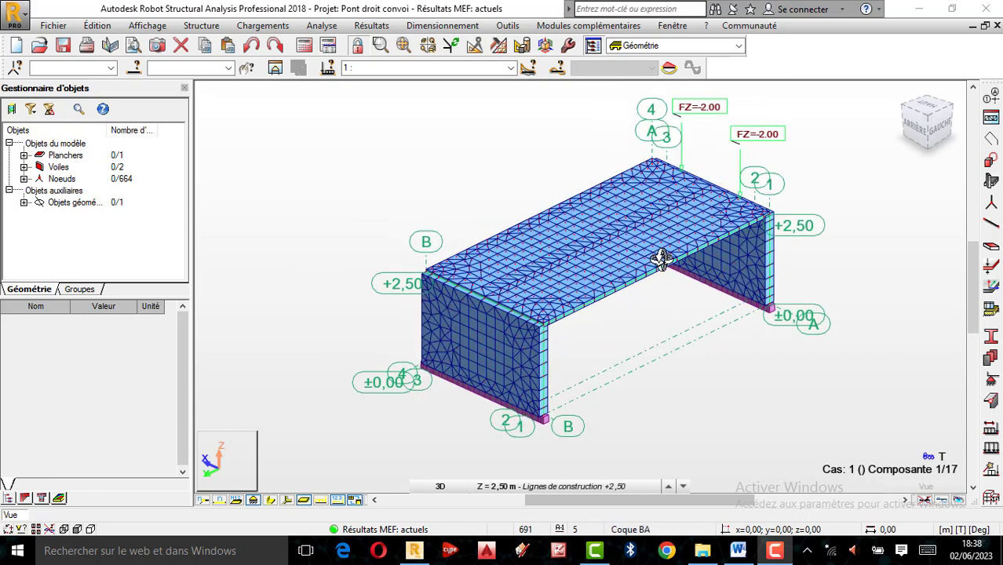
{"action": "scroll", "coordinate": [549, 229], "scroll_direction": "down", "scroll_amount": 2}
{"action": "scroll", "coordinate": [557, 236], "scroll_direction": "up", "scroll_amount": 1}
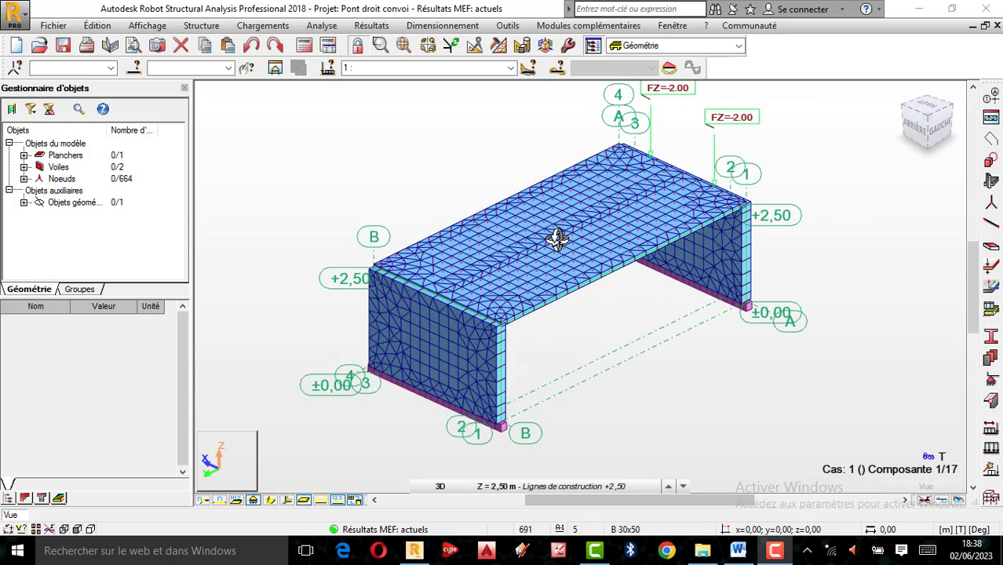
Step: Delete all the load cases defined in the bridge project
{"action": "left_click", "coordinate": [992, 430]}
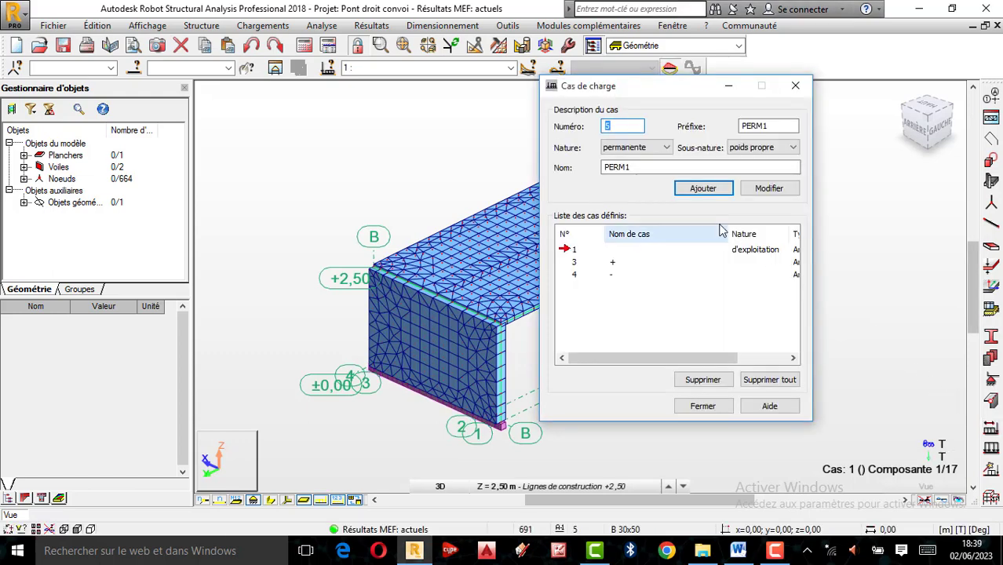
{"action": "left_click", "coordinate": [768, 380]}
{"action": "left_click", "coordinate": [575, 314]}
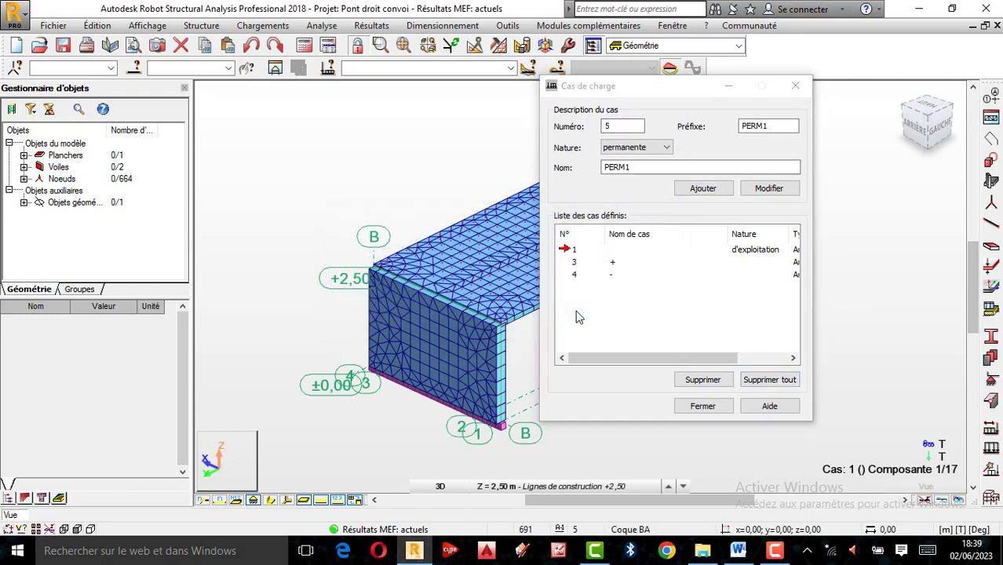
{"action": "left_click", "coordinate": [795, 86]}
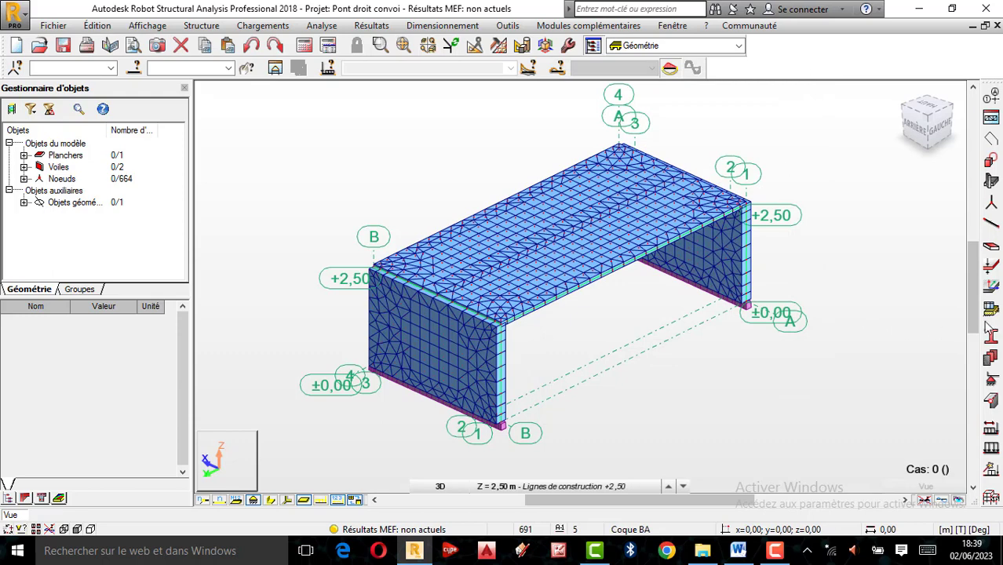
Step: Add a permanent load case with the self-weight subnature (poids propre), named "Poussée de Terre"
{"action": "left_click", "coordinate": [991, 431]}
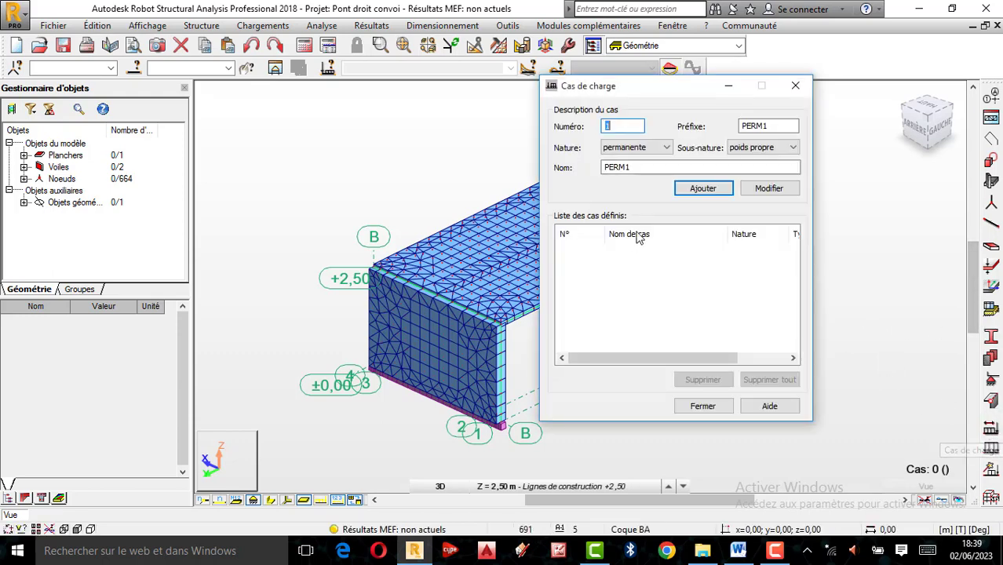
{"action": "double_click", "coordinate": [651, 168]}
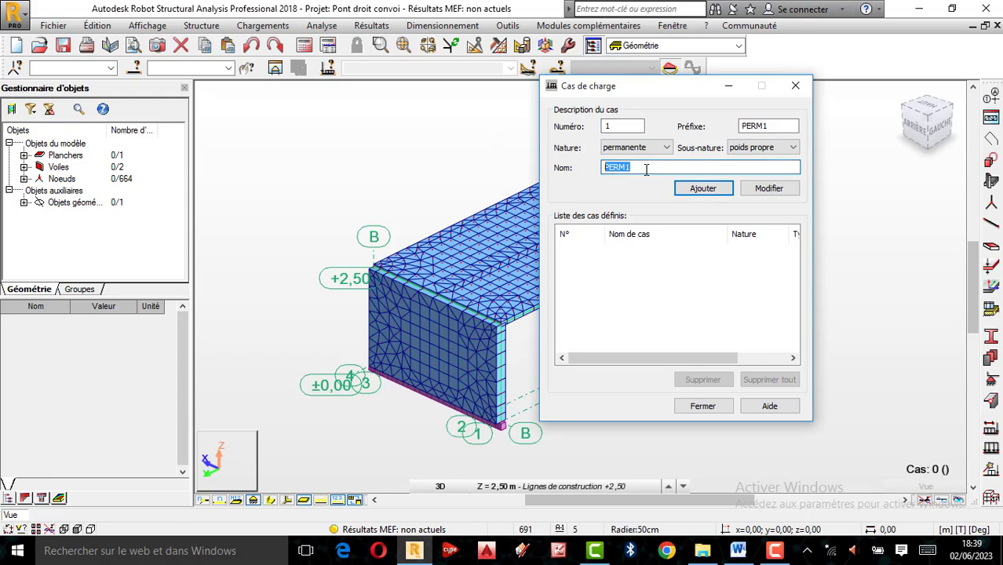
{"action": "type", "text": "Poussée"}
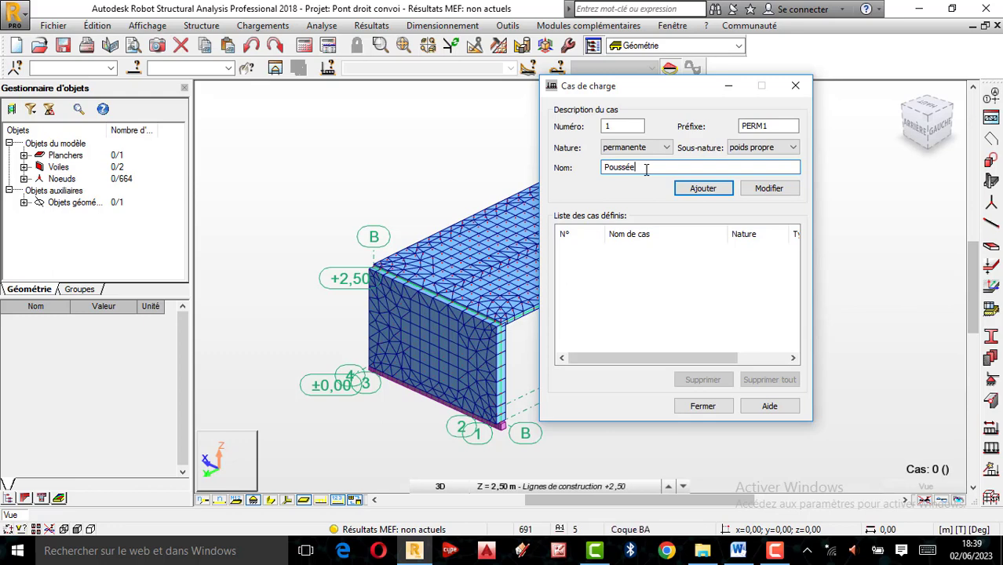
{"action": "type", "text": "Terre"}
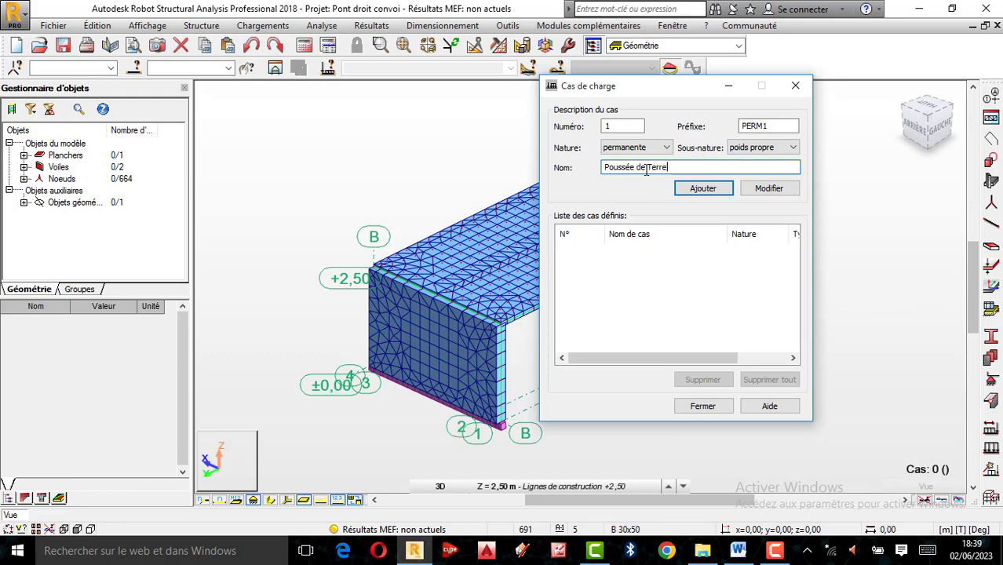
{"action": "left_click", "coordinate": [694, 192]}
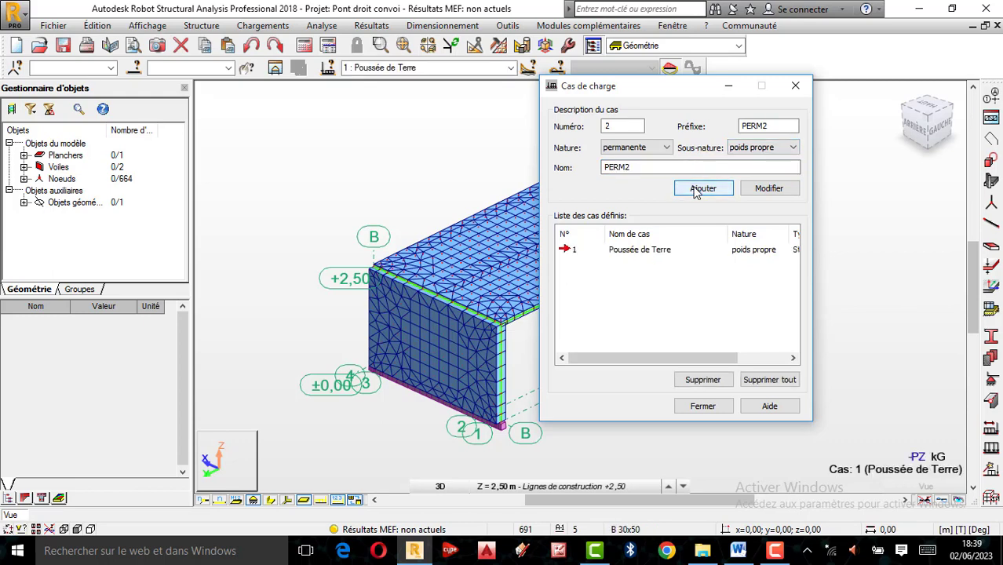
Step: Add a second permanent load case with the poids propre subnature, named "Poussée Hydrostatique", and finish defining load cases
{"action": "left_click_drag", "start_coordinate": [675, 162], "coordinate": [573, 153]}
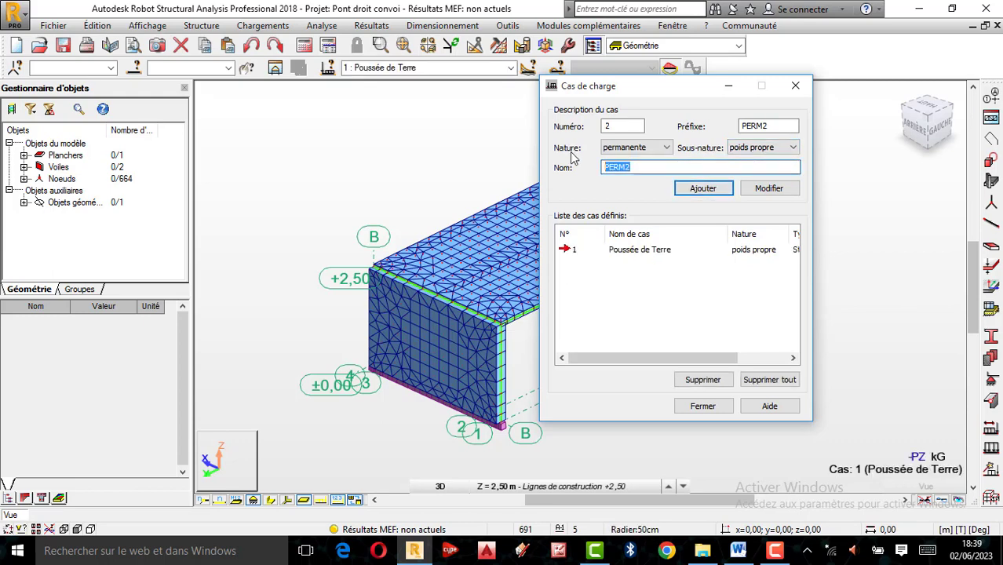
{"action": "type", "text": "Poussée"}
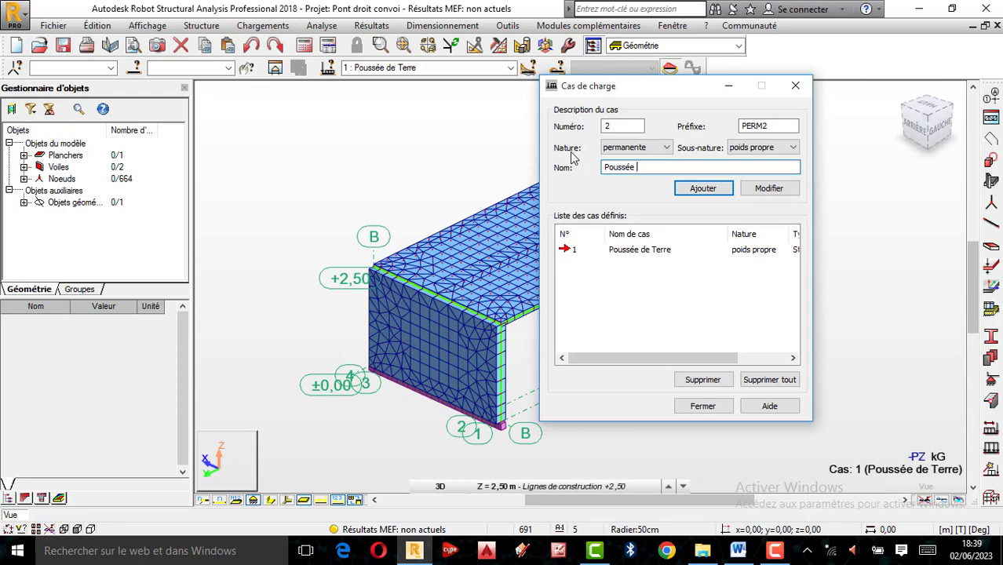
{"action": "type", "text": " Hydrostatique"}
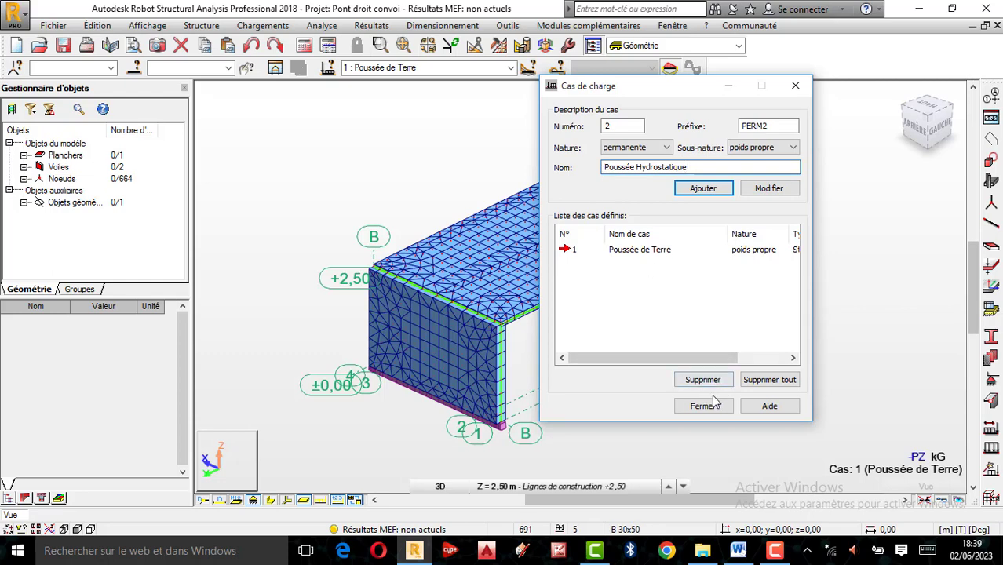
{"action": "left_click", "coordinate": [715, 191]}
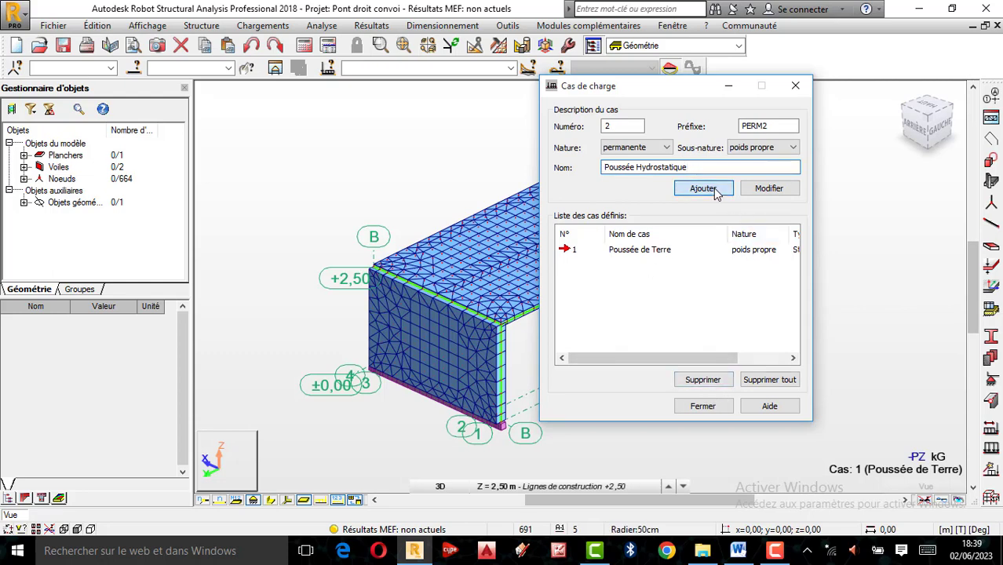
{"action": "left_click", "coordinate": [795, 86]}
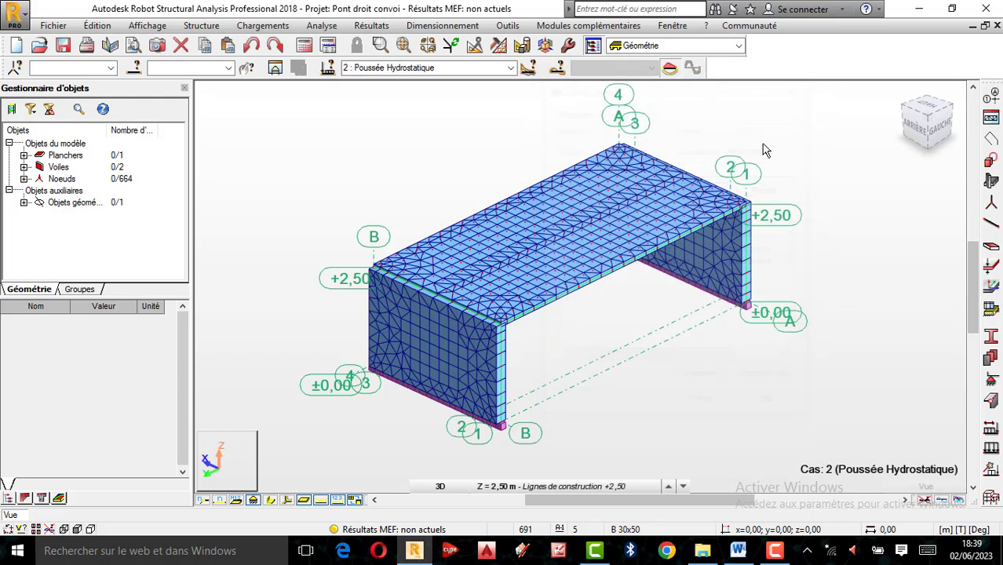
Step: Make the Poussée de Terre case current and open the soil load calculator (Charges par sol) for it
{"action": "scroll", "coordinate": [585, 252], "scroll_direction": "down", "scroll_amount": 2}
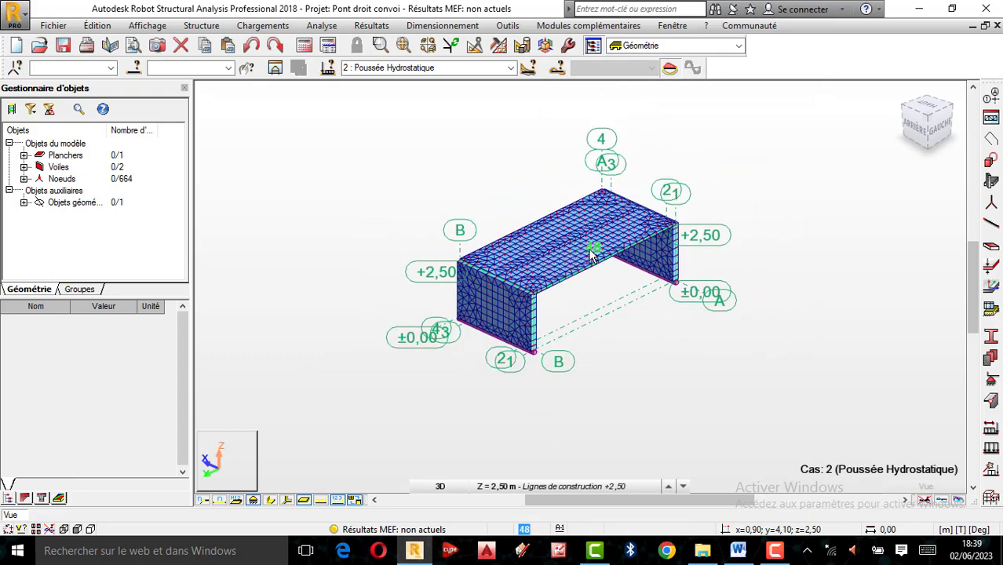
{"action": "scroll", "coordinate": [590, 253], "scroll_direction": "up", "scroll_amount": 1}
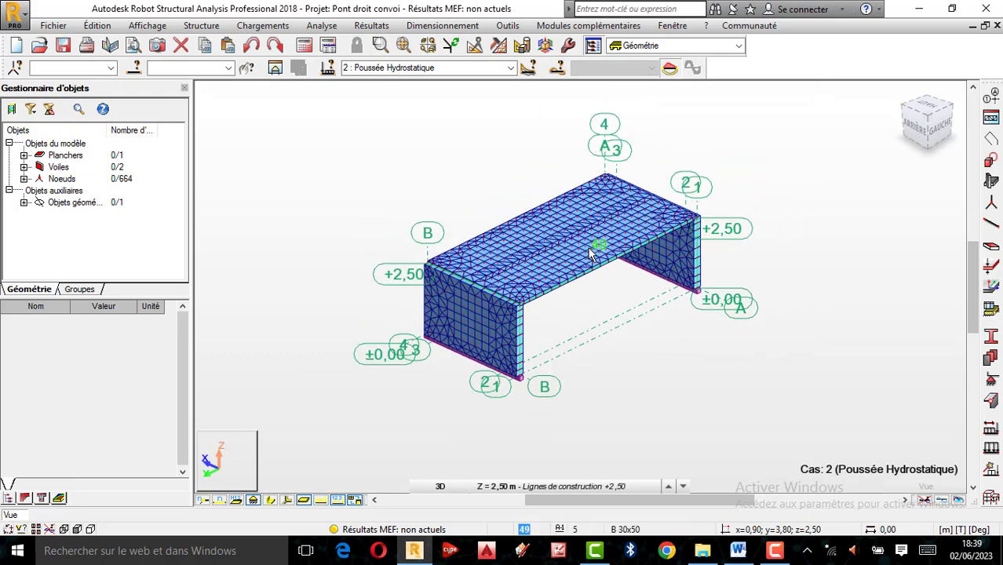
{"action": "left_click", "coordinate": [511, 69]}
{"action": "left_click", "coordinate": [429, 81]}
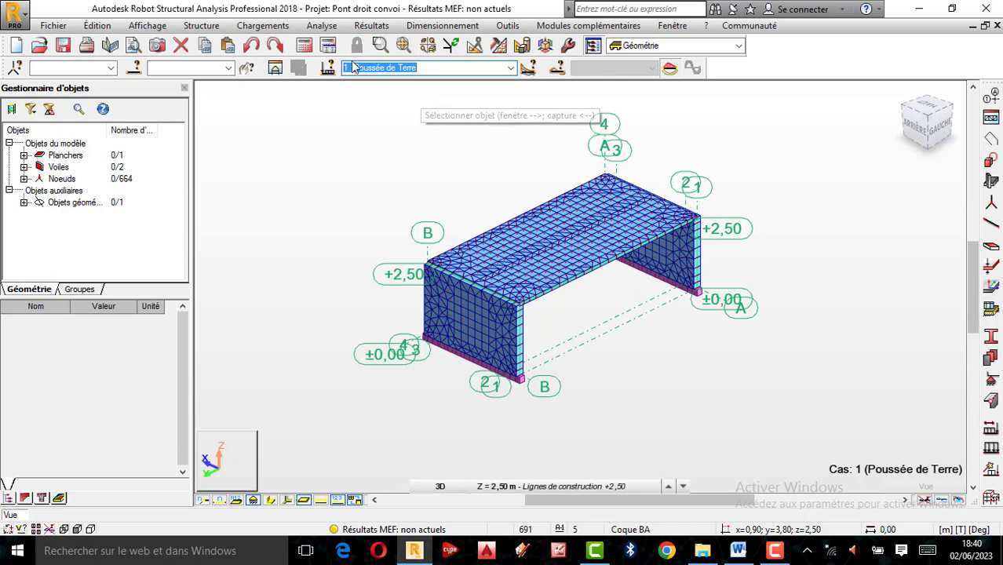
{"action": "left_click", "coordinate": [329, 28]}
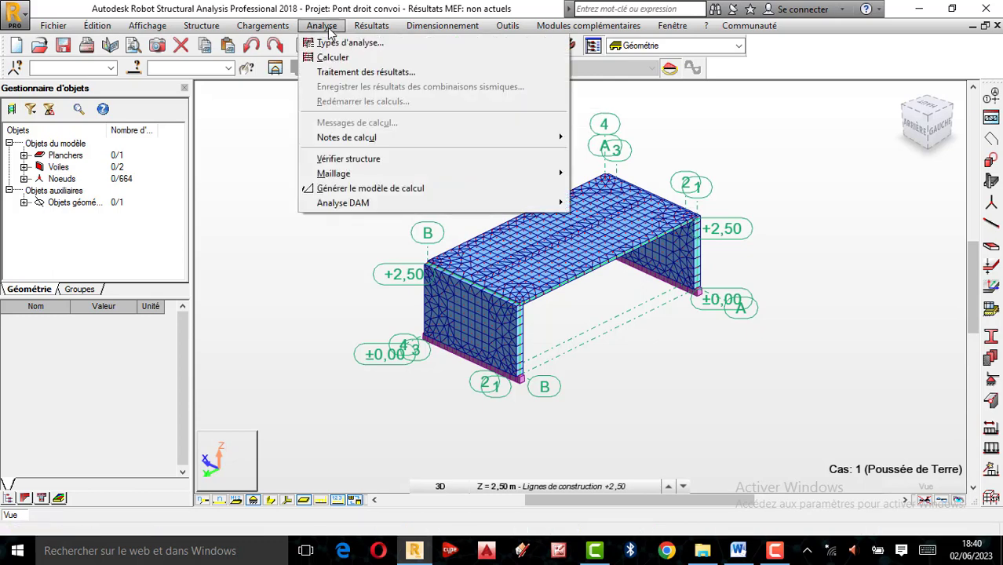
{"action": "mouse_move", "coordinate": [297, 31]}
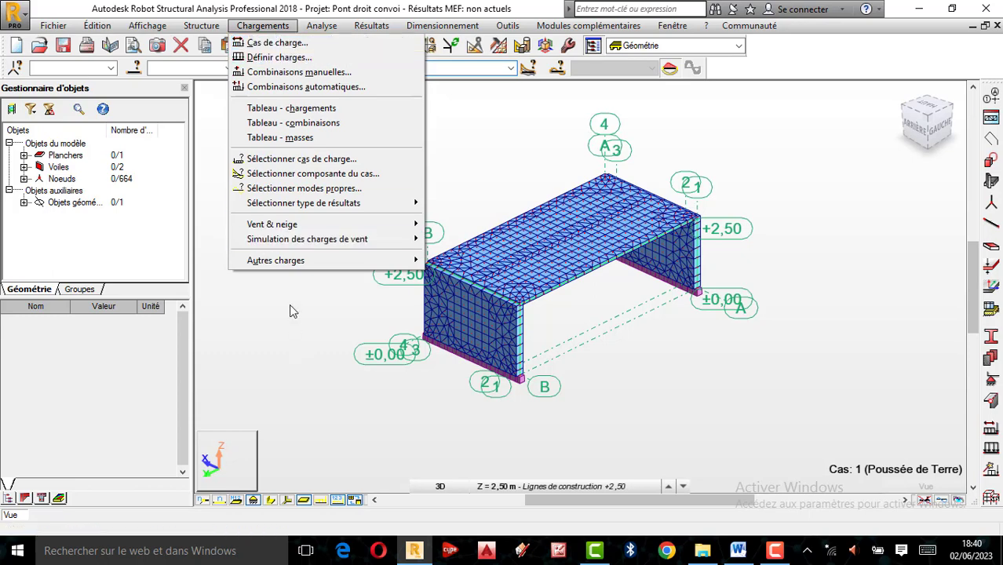
{"action": "mouse_move", "coordinate": [291, 270]}
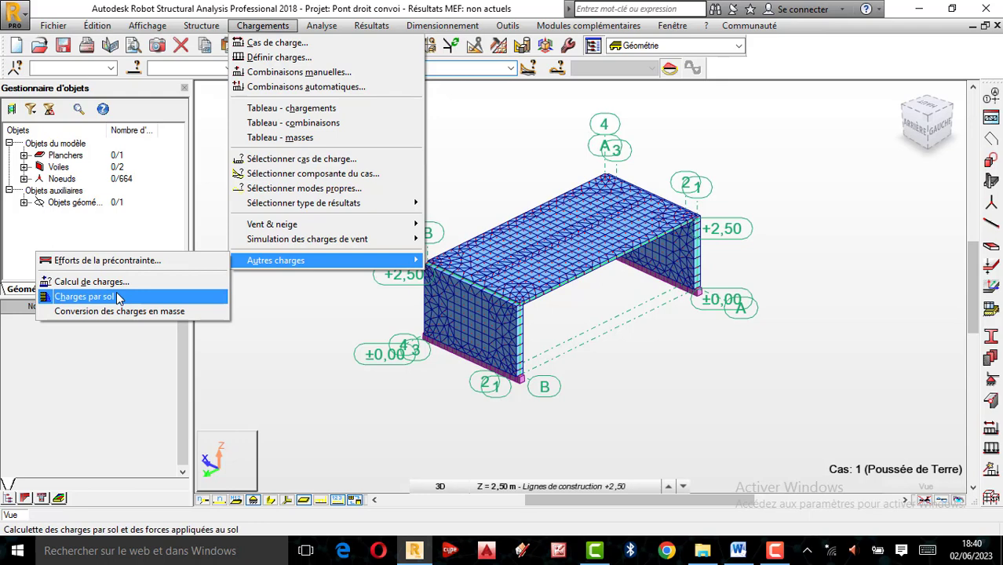
{"action": "left_click", "coordinate": [84, 296]}
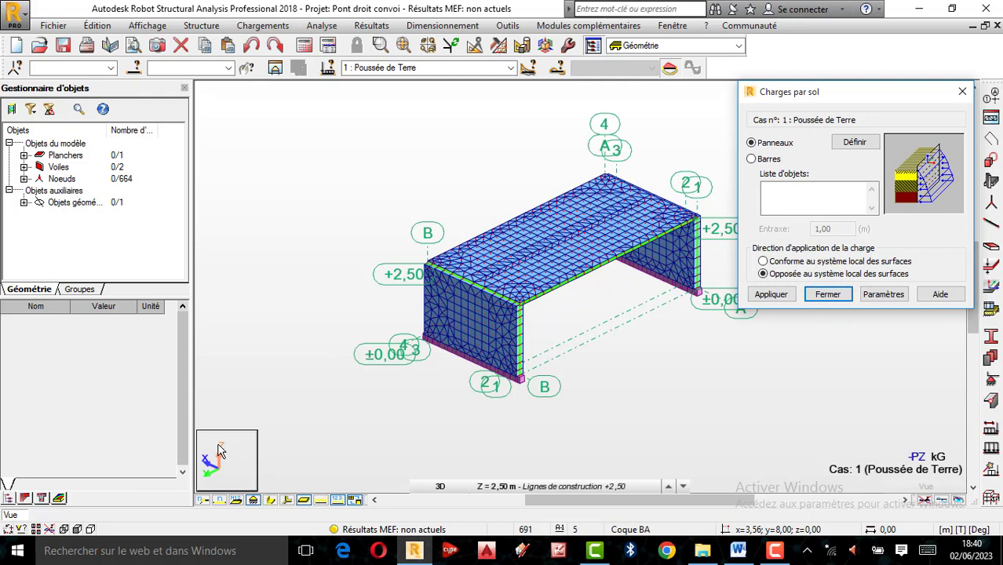
Step: Open the panels' local axis orientation settings and place the dialog clear of the bridge to inspect the panel axis directions
{"action": "left_click", "coordinate": [208, 27]}
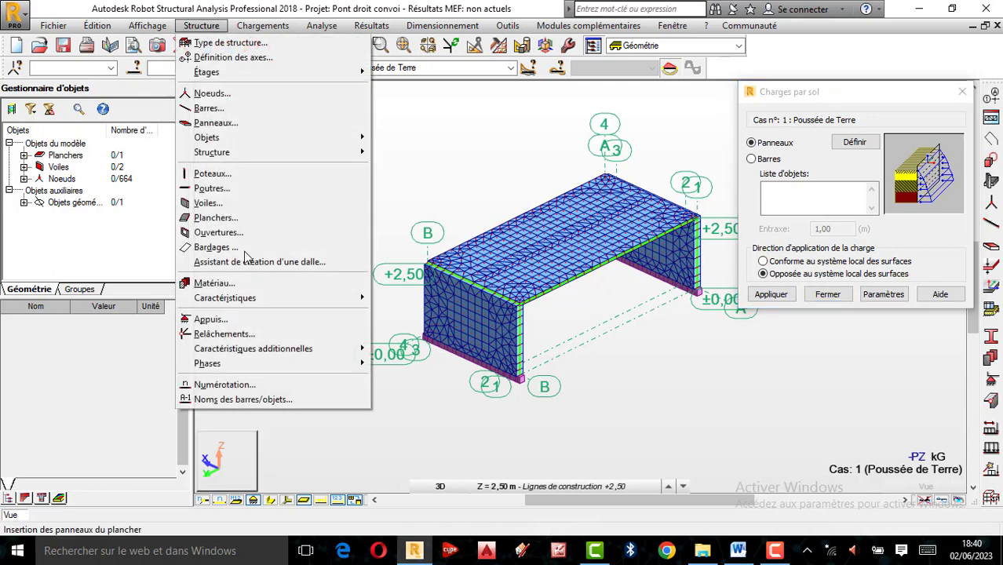
{"action": "mouse_move", "coordinate": [241, 307]}
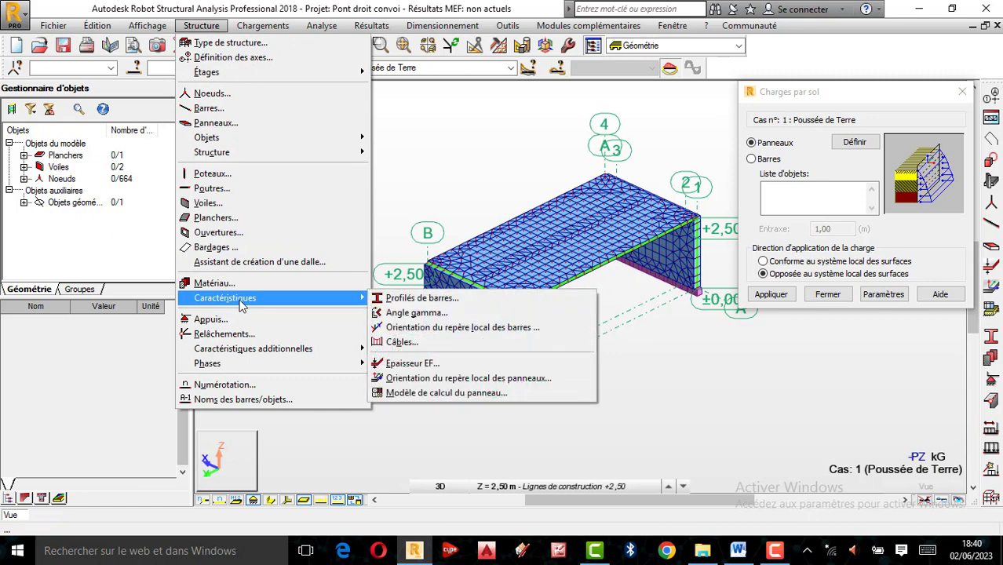
{"action": "left_click", "coordinate": [452, 379]}
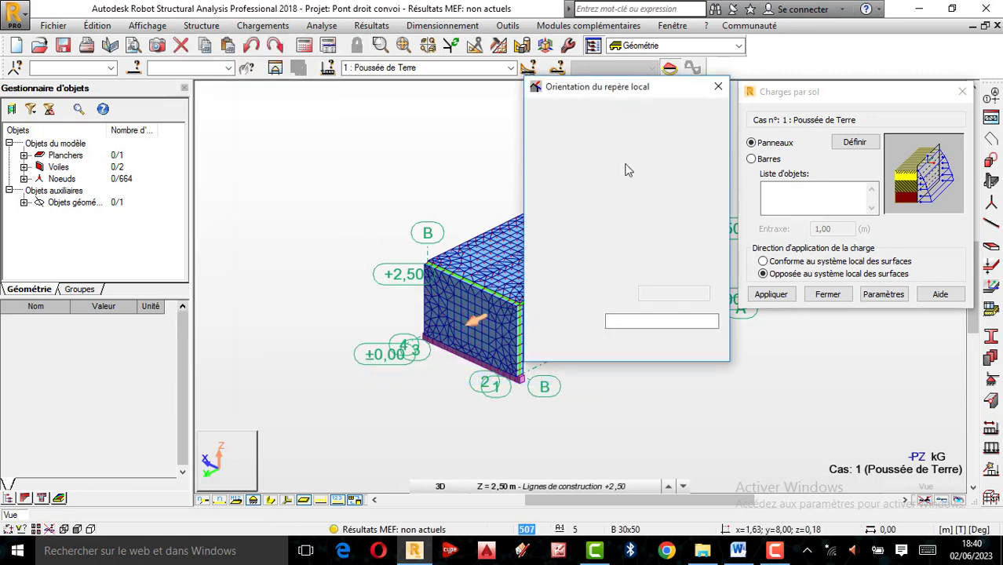
{"action": "left_click_drag", "start_coordinate": [573, 92], "coordinate": [226, 102]}
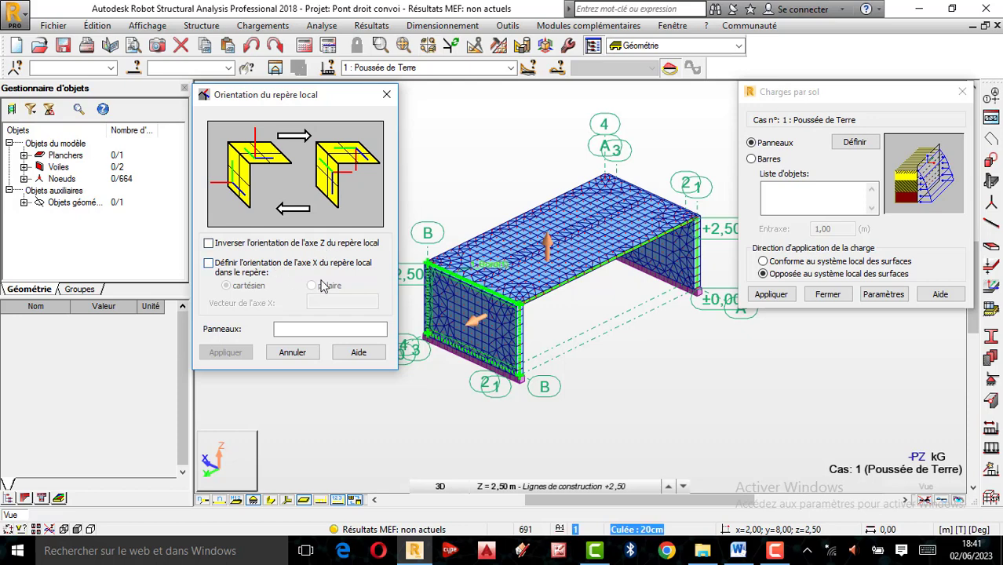
{"action": "left_click", "coordinate": [466, 310]}
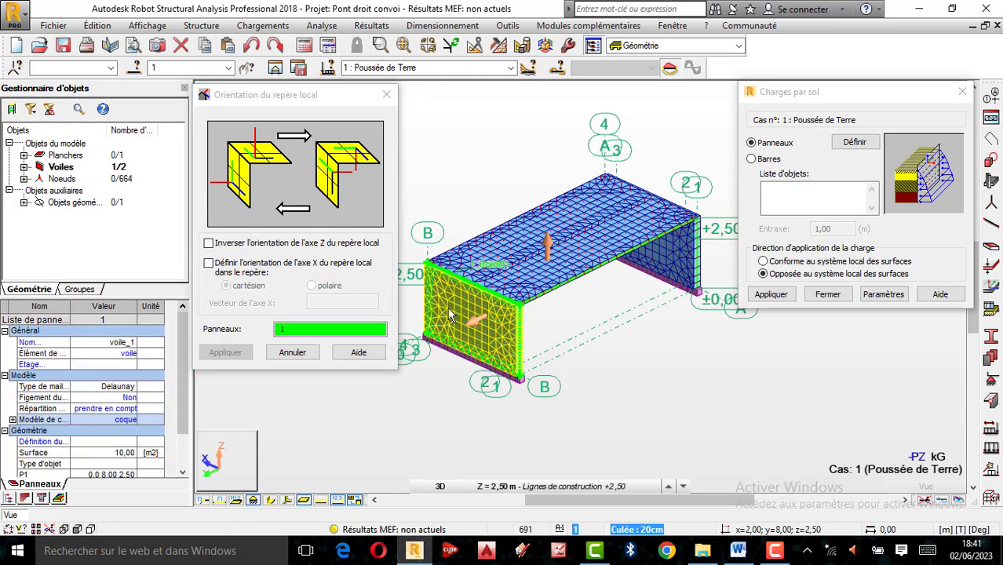
{"action": "left_click", "coordinate": [620, 378]}
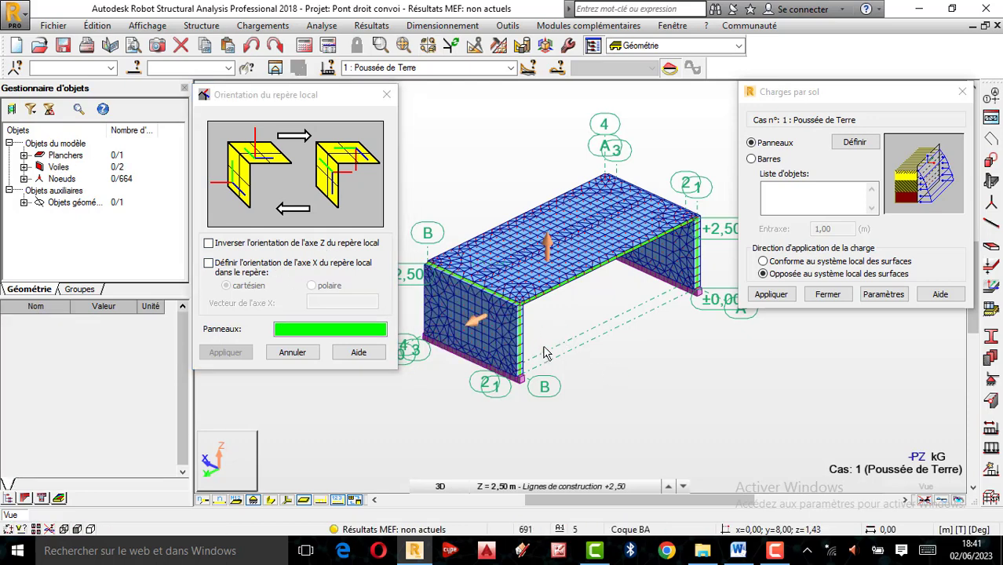
Step: Reverse the local Z-axis orientation of wall panel 1, check its direction on the model, and close the orientation settings
{"action": "left_click", "coordinate": [210, 244]}
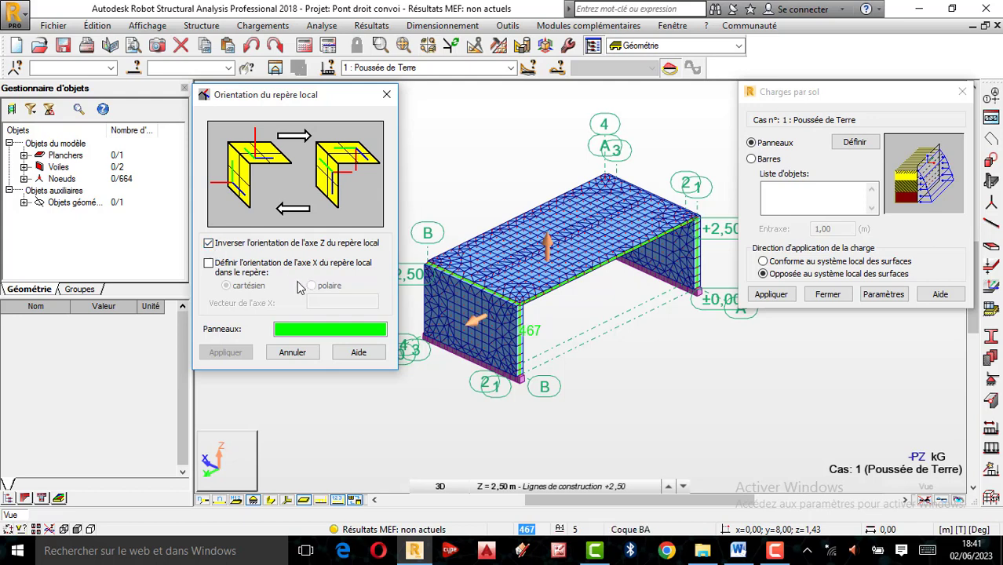
{"action": "left_click", "coordinate": [463, 319]}
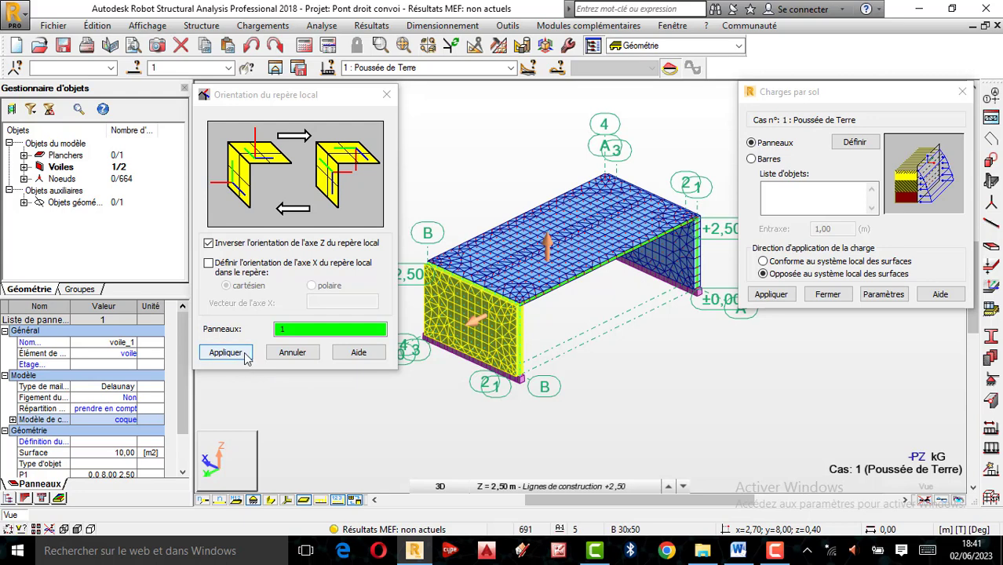
{"action": "left_click", "coordinate": [234, 354]}
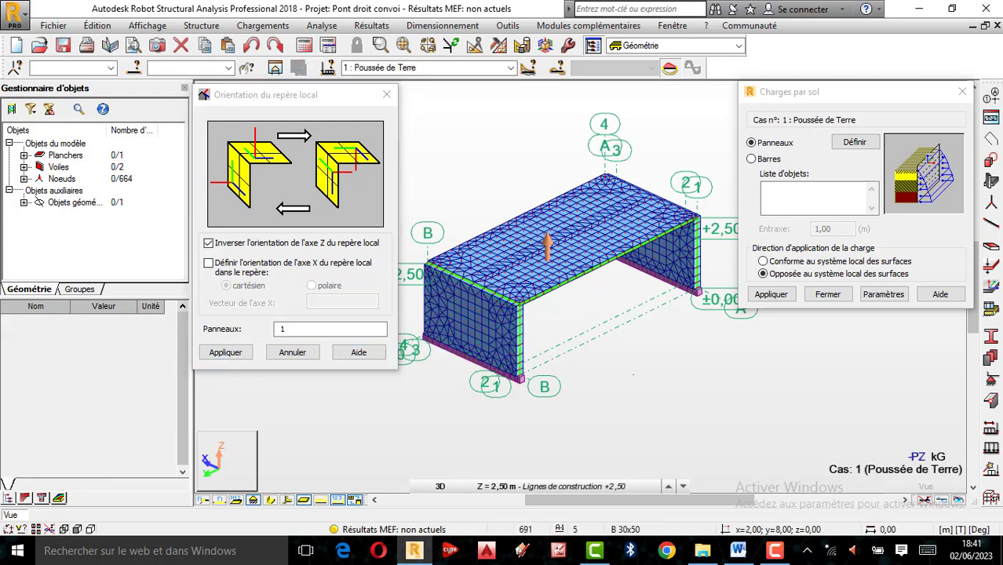
{"action": "right_click", "coordinate": [537, 162]}
{"action": "left_click", "coordinate": [580, 221]}
{"action": "mouse_move", "coordinate": [542, 287]}
{"action": "left_mouse_down"}
{"action": "mouse_move", "coordinate": [496, 278]}
{"action": "mouse_move", "coordinate": [669, 286]}
{"action": "mouse_move", "coordinate": [649, 288]}
{"action": "mouse_move", "coordinate": [656, 307]}
{"action": "mouse_move", "coordinate": [595, 319]}
{"action": "left_mouse_up"}
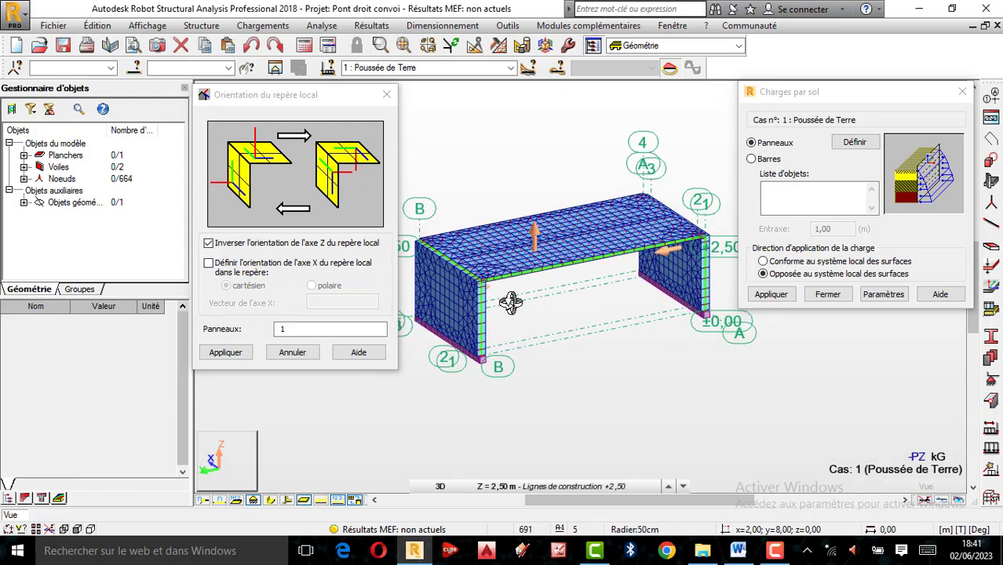
{"action": "left_click", "coordinate": [385, 95]}
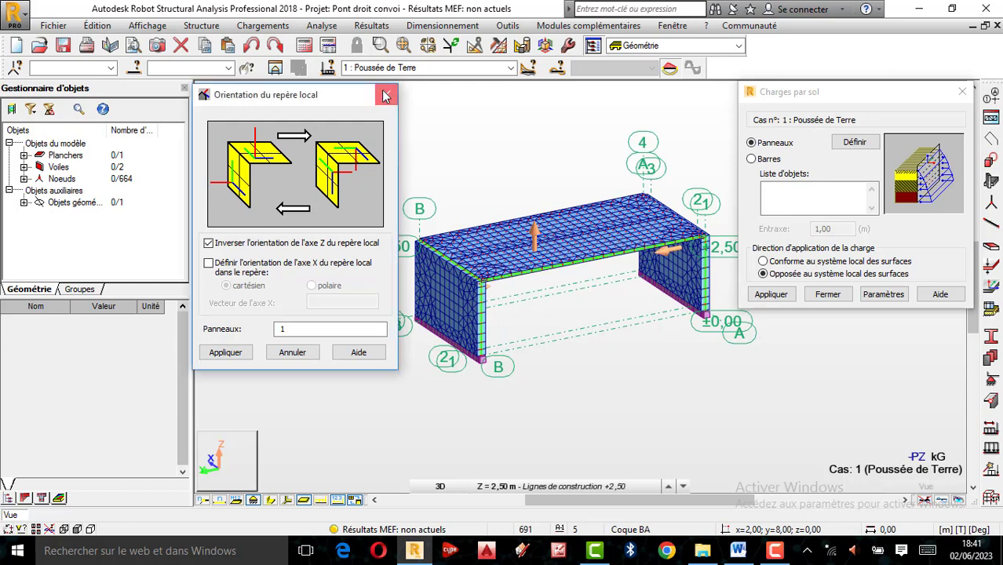
Step: With the panels' local axis directions displayed again, list wall panel 1 for the soil load and open the soil pressure parameters
{"action": "left_click", "coordinate": [206, 27]}
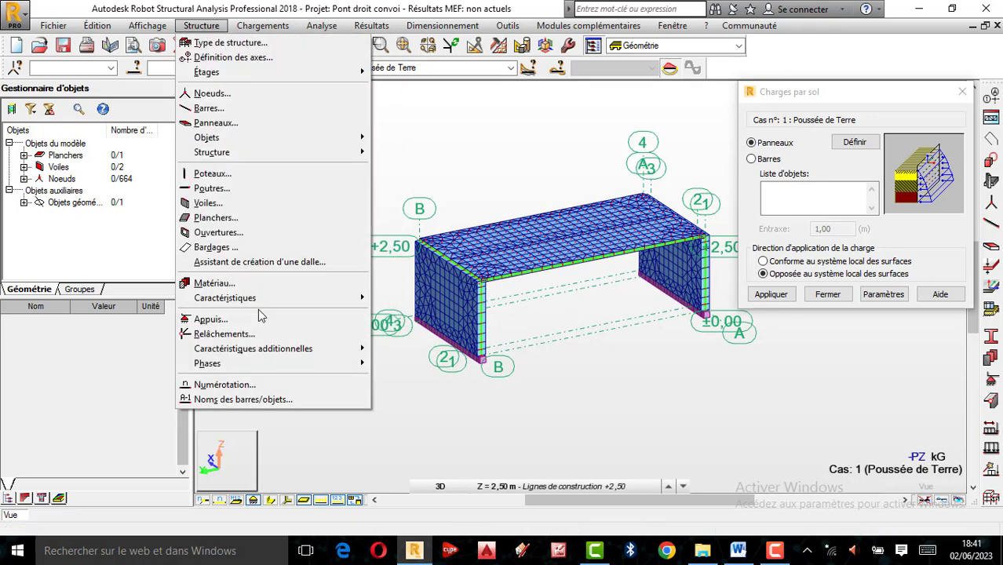
{"action": "mouse_move", "coordinate": [236, 299]}
{"action": "left_click", "coordinate": [417, 381]}
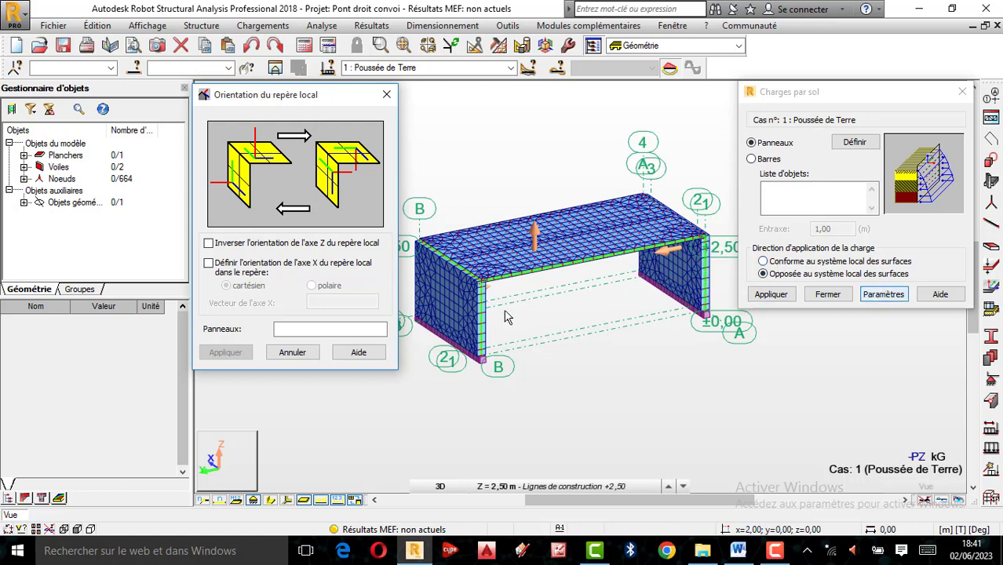
{"action": "left_click", "coordinate": [463, 316]}
{"action": "left_click", "coordinate": [464, 315]}
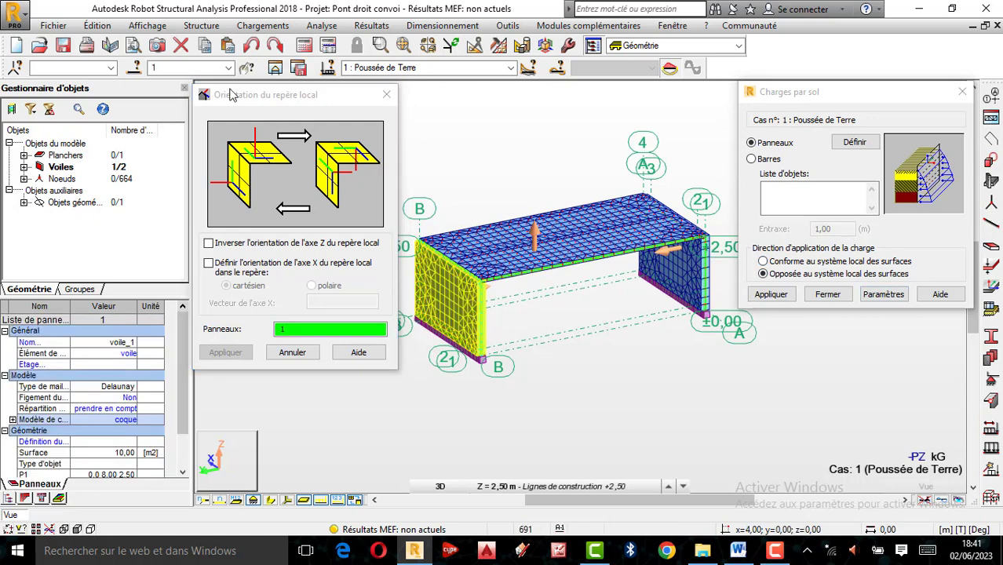
{"action": "left_click", "coordinate": [771, 198]}
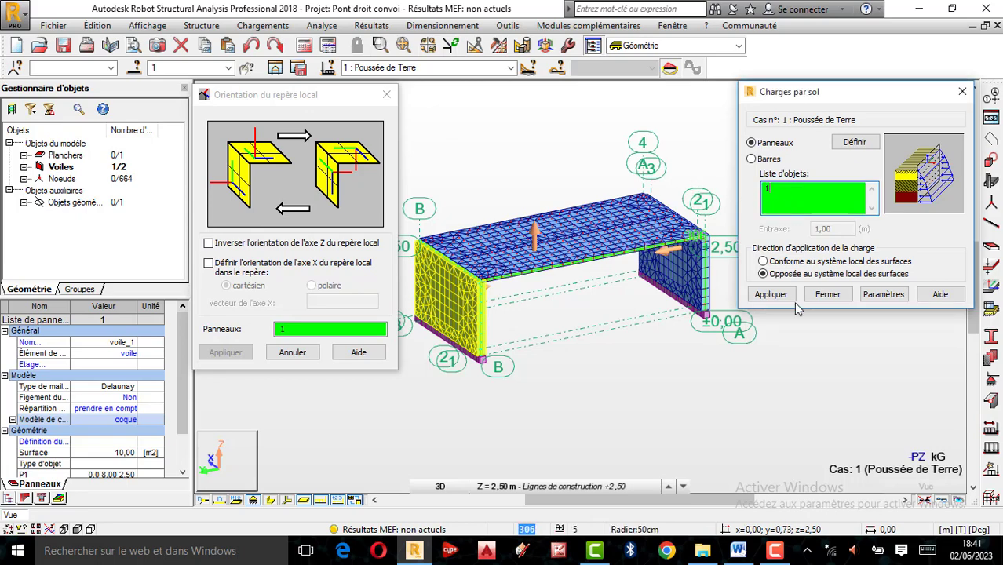
{"action": "left_click", "coordinate": [883, 295]}
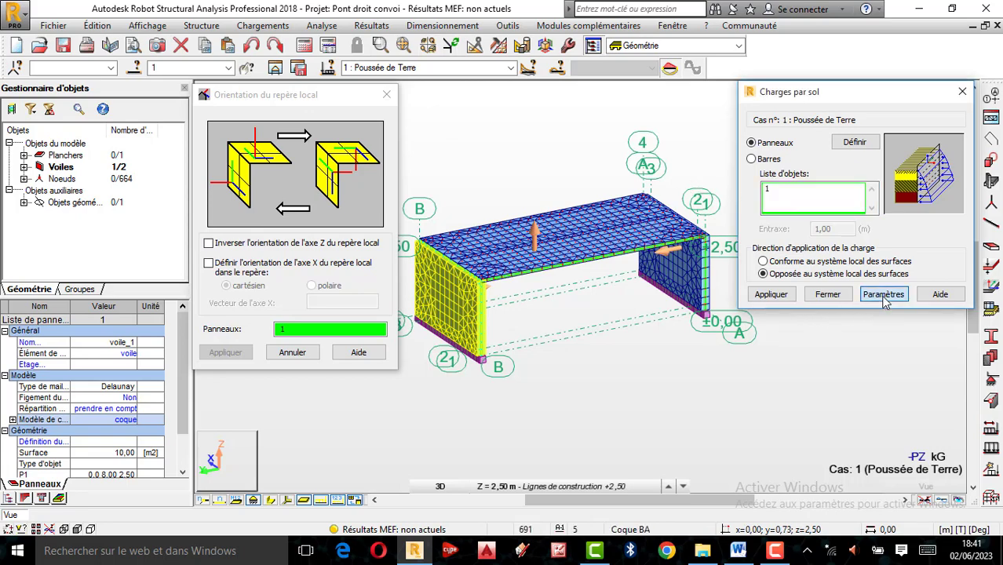
Step: Add three soil layers to the profile: Argiles et limons mous, Argiles et limons fermes, and Argiles très fermes et dures
{"action": "left_click", "coordinate": [344, 362]}
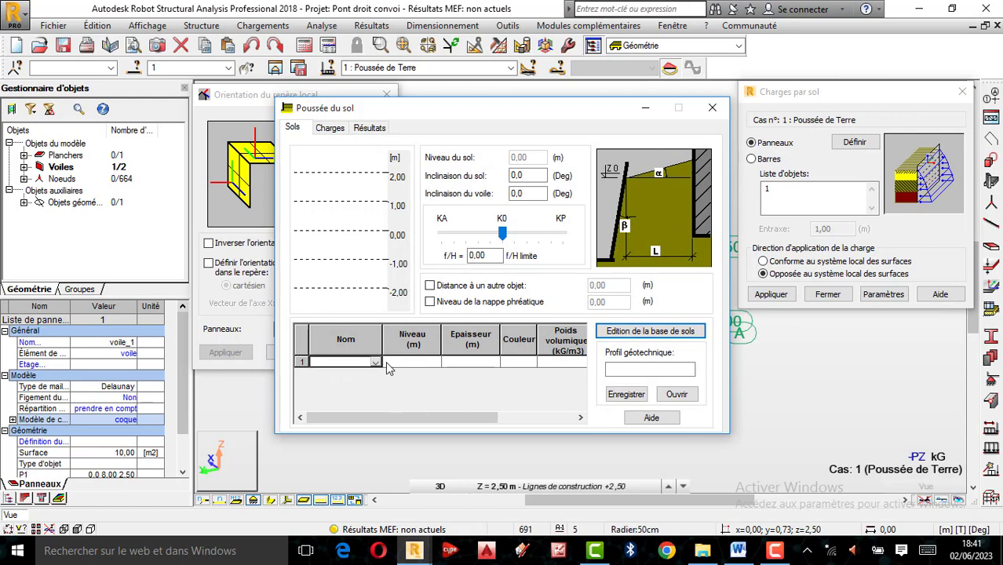
{"action": "left_click", "coordinate": [375, 362]}
{"action": "left_click", "coordinate": [396, 343]}
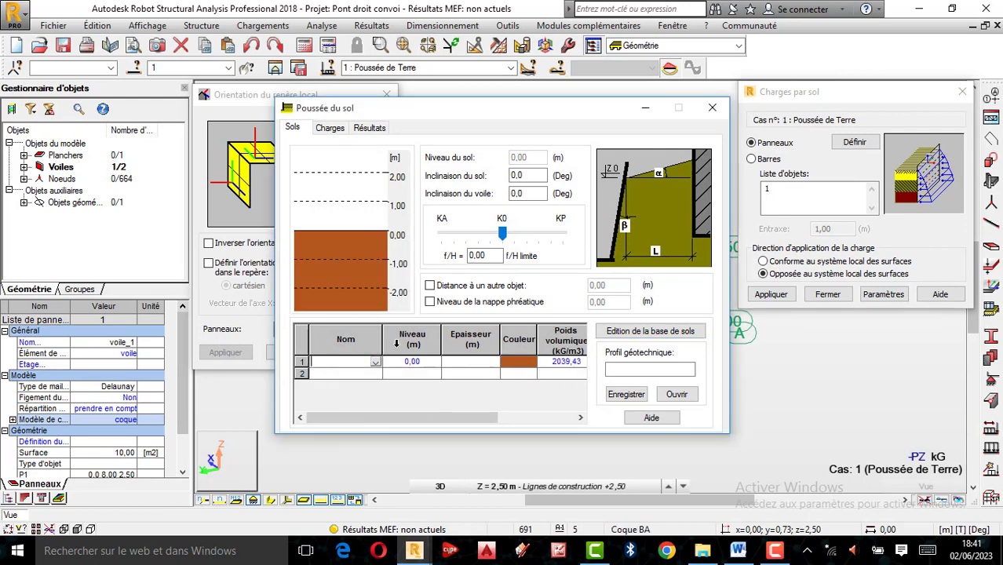
{"action": "left_click_drag", "start_coordinate": [381, 340], "coordinate": [405, 340]}
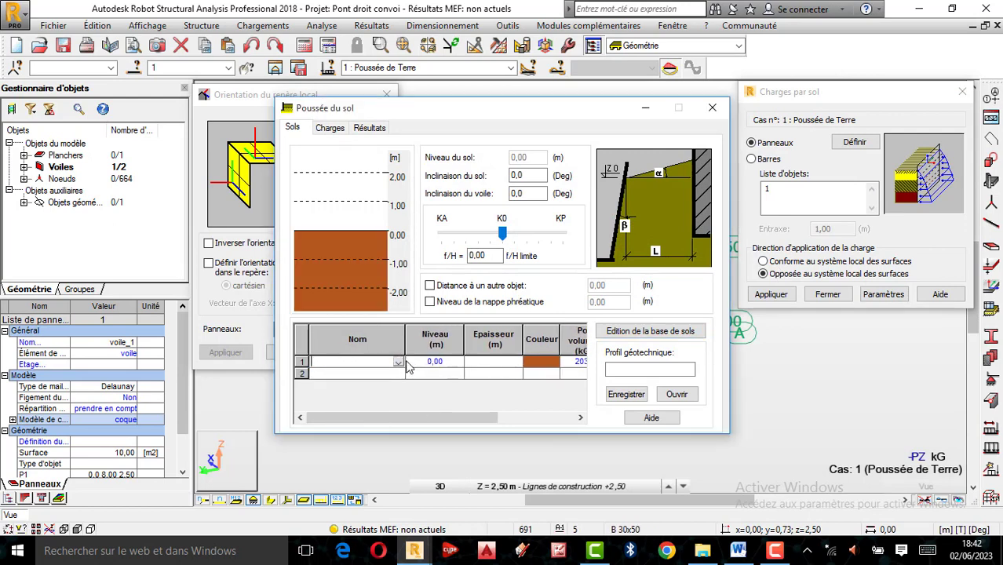
{"action": "left_click", "coordinate": [398, 363]}
{"action": "left_click", "coordinate": [397, 363]}
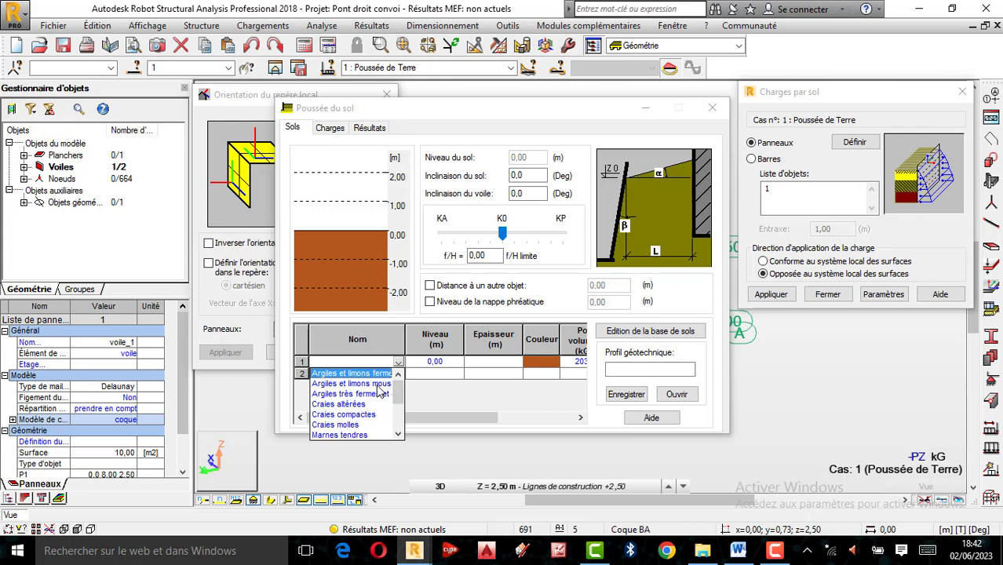
{"action": "left_click", "coordinate": [379, 385]}
{"action": "left_click", "coordinate": [399, 376]}
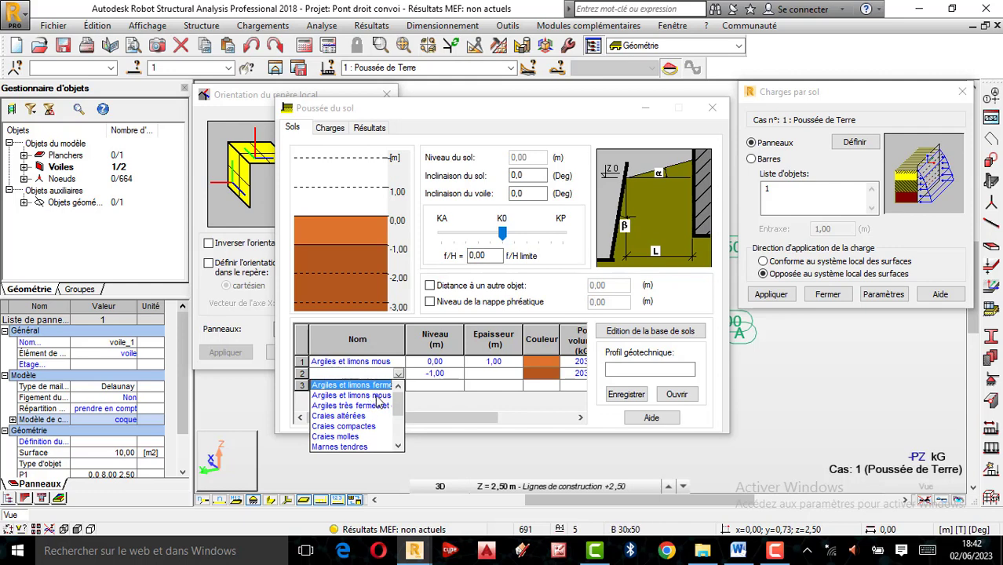
{"action": "left_click", "coordinate": [384, 388]}
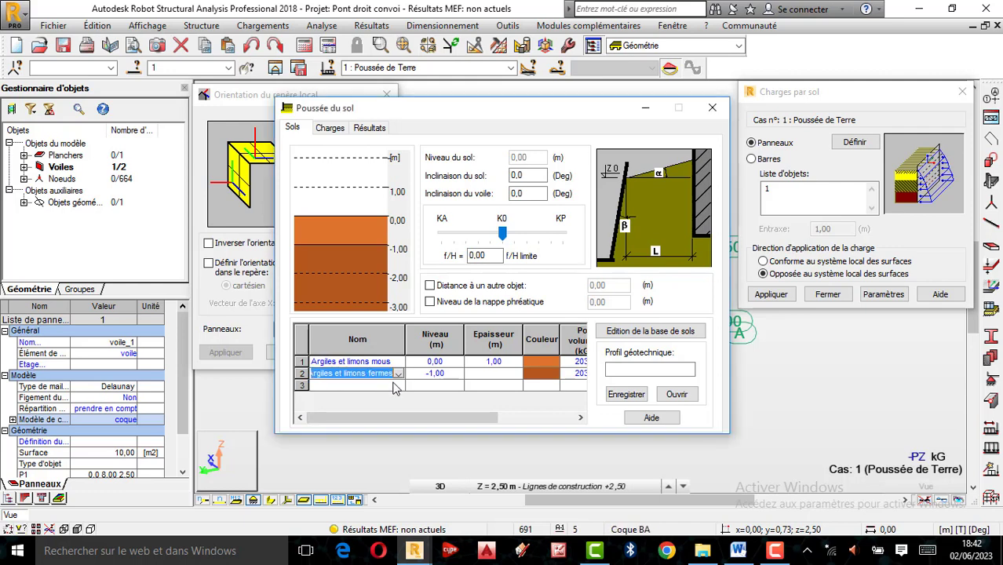
{"action": "left_click", "coordinate": [384, 388]}
{"action": "left_click", "coordinate": [367, 418]}
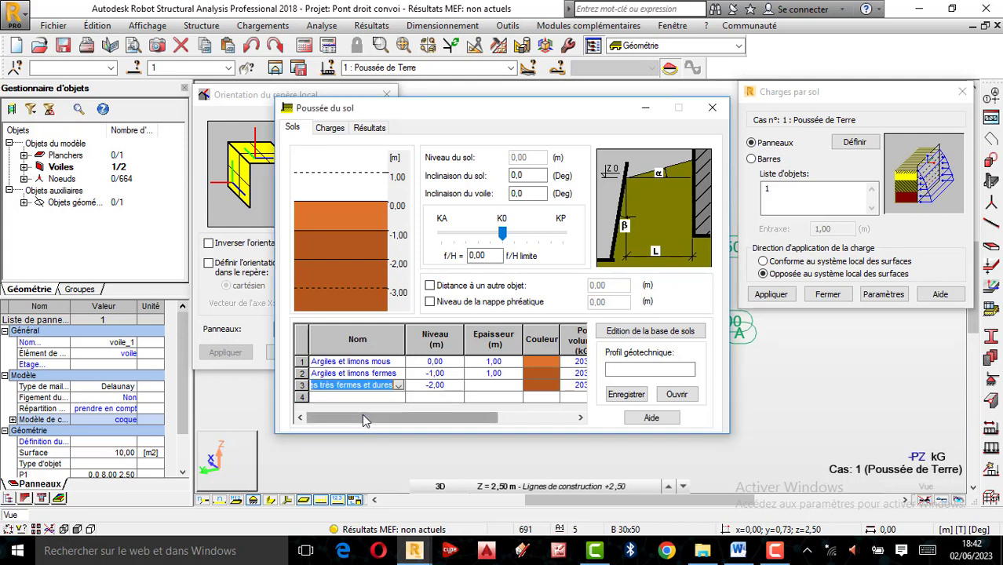
Step: Rename the three soil layers as Argiles 001, Argiles 002 and Argiles 003
{"action": "left_click", "coordinate": [349, 362]}
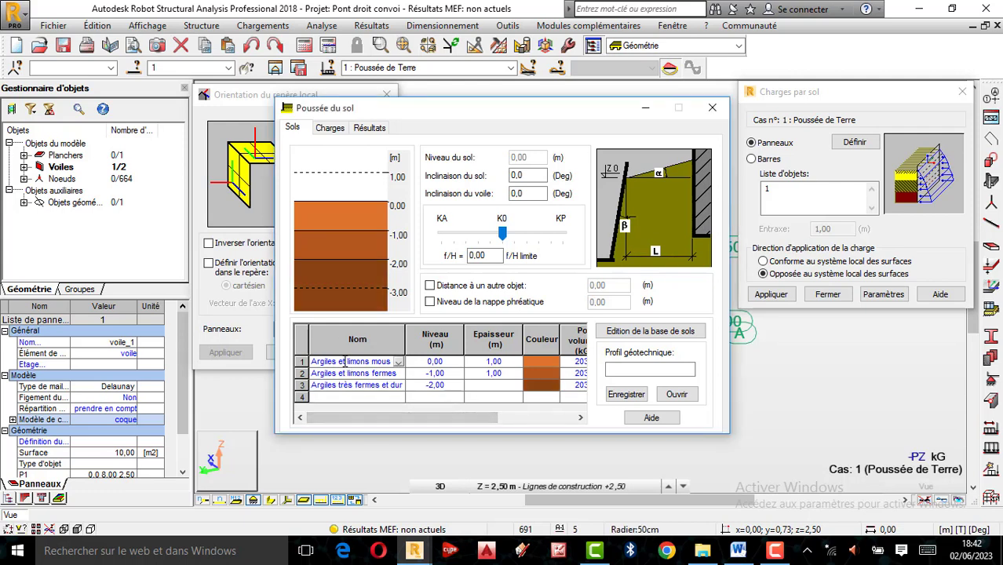
{"action": "left_click_drag", "start_coordinate": [344, 362], "coordinate": [374, 357]}
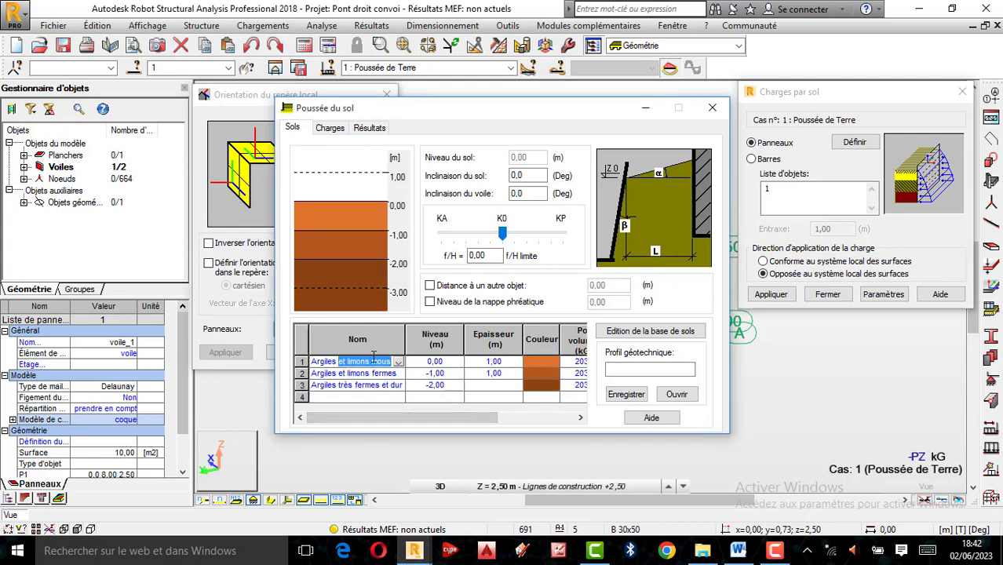
{"action": "type", "text": "001"}
{"action": "left_click", "coordinate": [344, 373]}
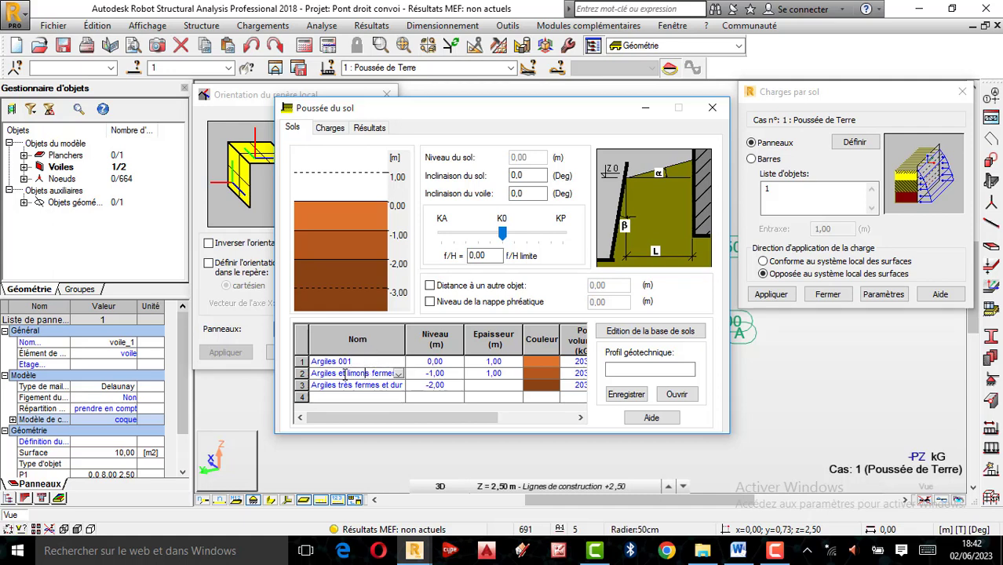
{"action": "left_click_drag", "start_coordinate": [341, 373], "coordinate": [413, 381]}
{"action": "type", "text": "002"}
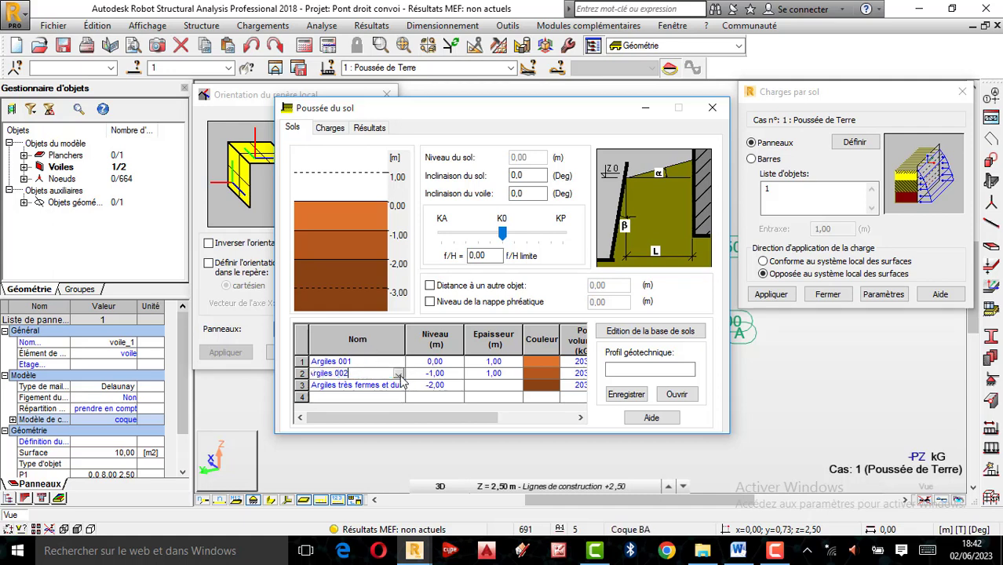
{"action": "left_click", "coordinate": [358, 385]}
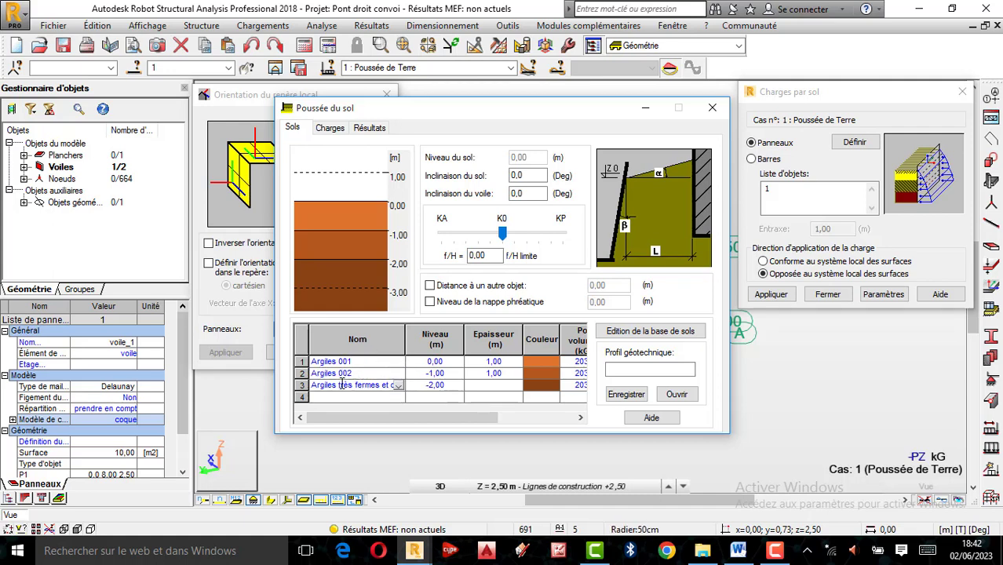
{"action": "left_click_drag", "start_coordinate": [340, 385], "coordinate": [441, 397]}
{"action": "type", "text": "003"}
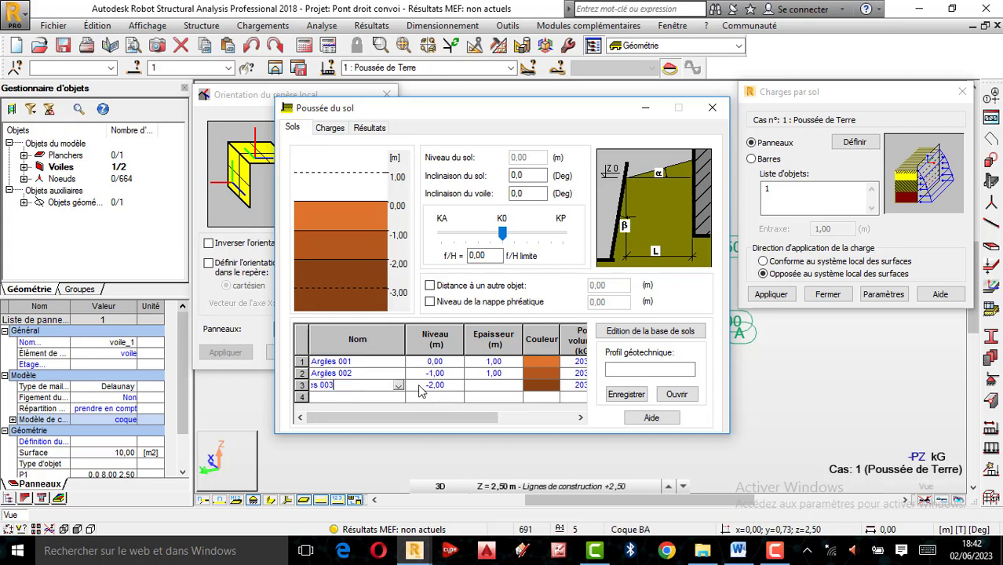
Step: Set the thickness of the Argiles 002 layer first to 1.50 m and finally to 2.00 m
{"action": "left_click", "coordinate": [457, 405]}
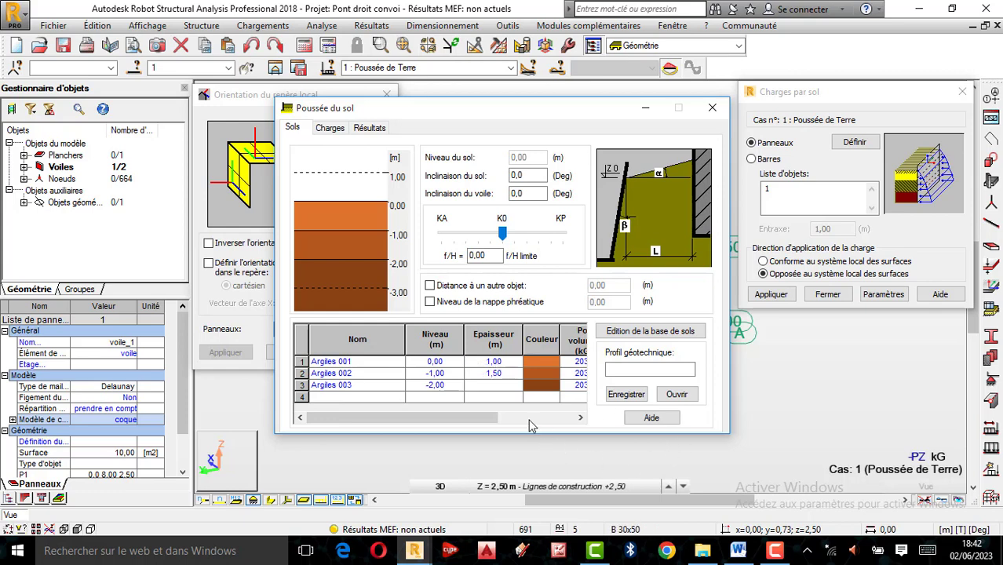
{"action": "left_click", "coordinate": [456, 387]}
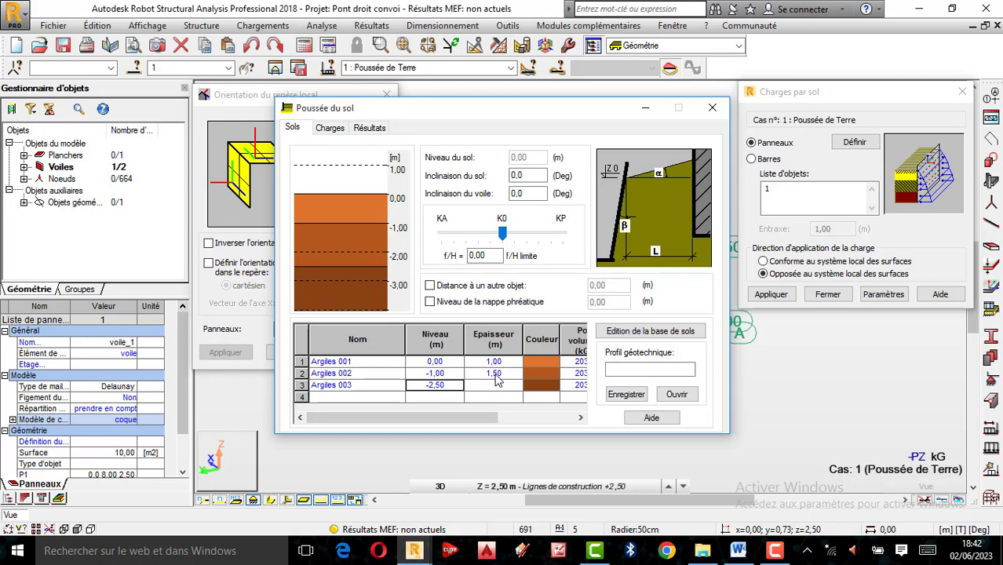
{"action": "left_click", "coordinate": [497, 374]}
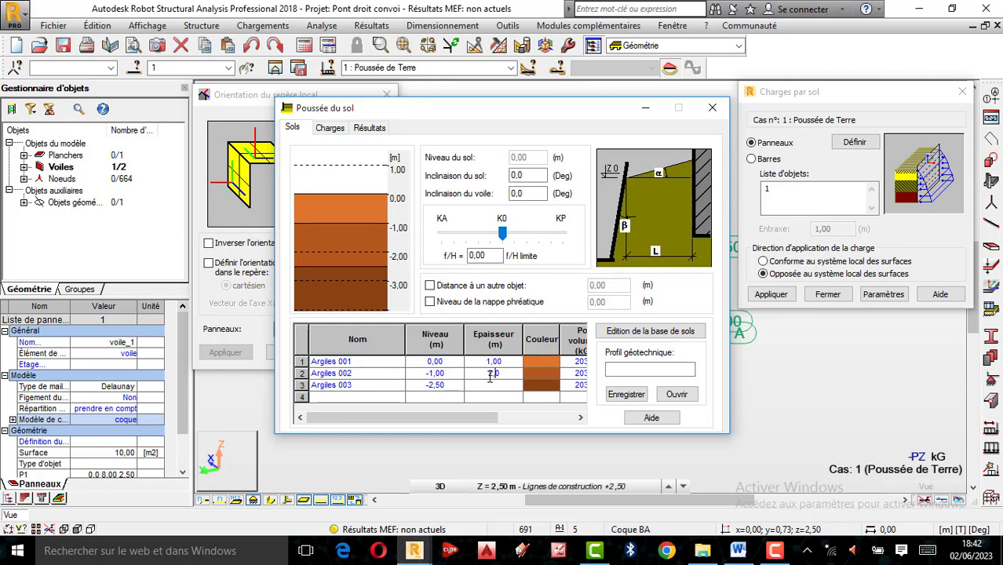
{"action": "left_click", "coordinate": [454, 385]}
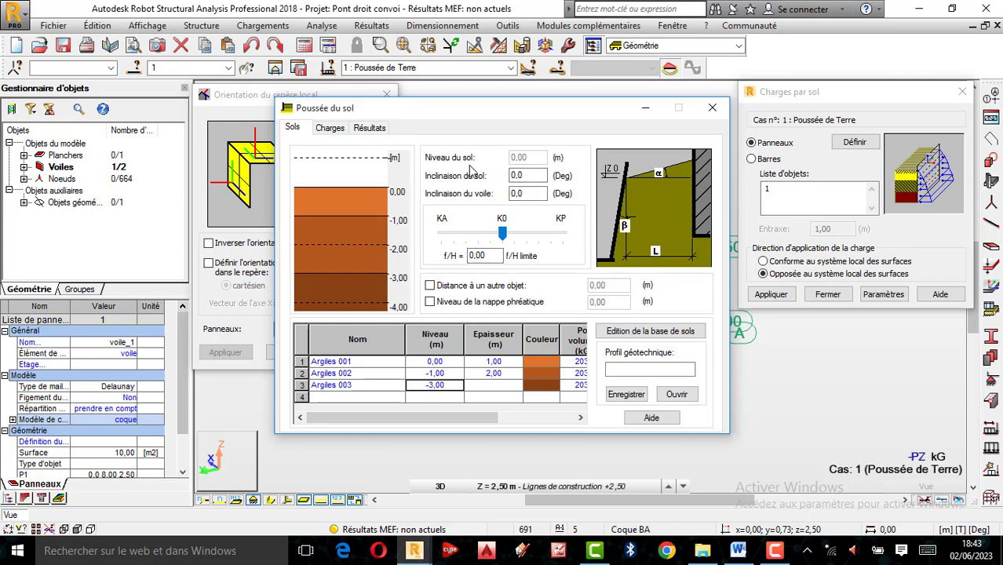
Step: Add a uniform surcharge load of 10 kPa to the soil pressure parameters
{"action": "left_click", "coordinate": [525, 175]}
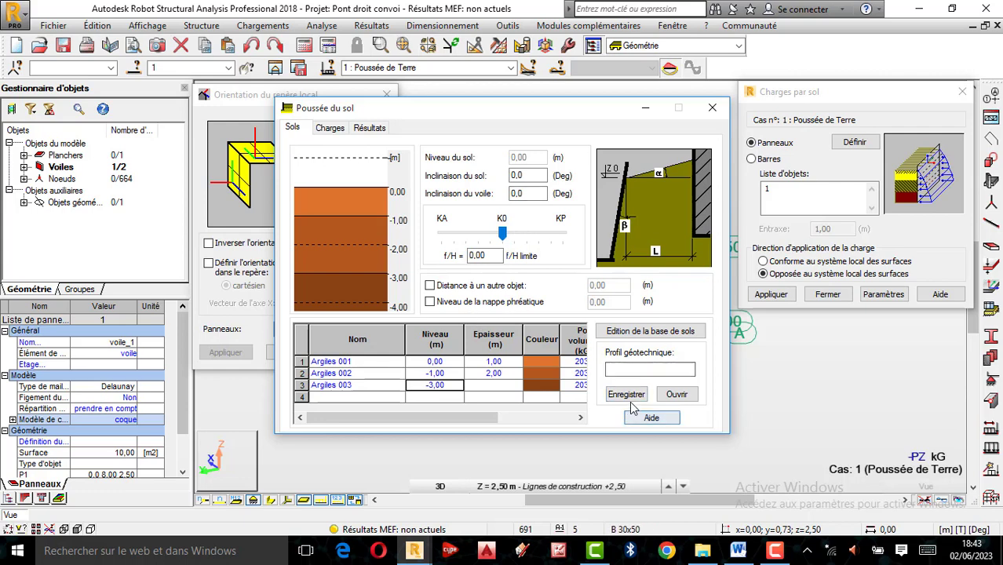
{"action": "left_click", "coordinate": [329, 129]}
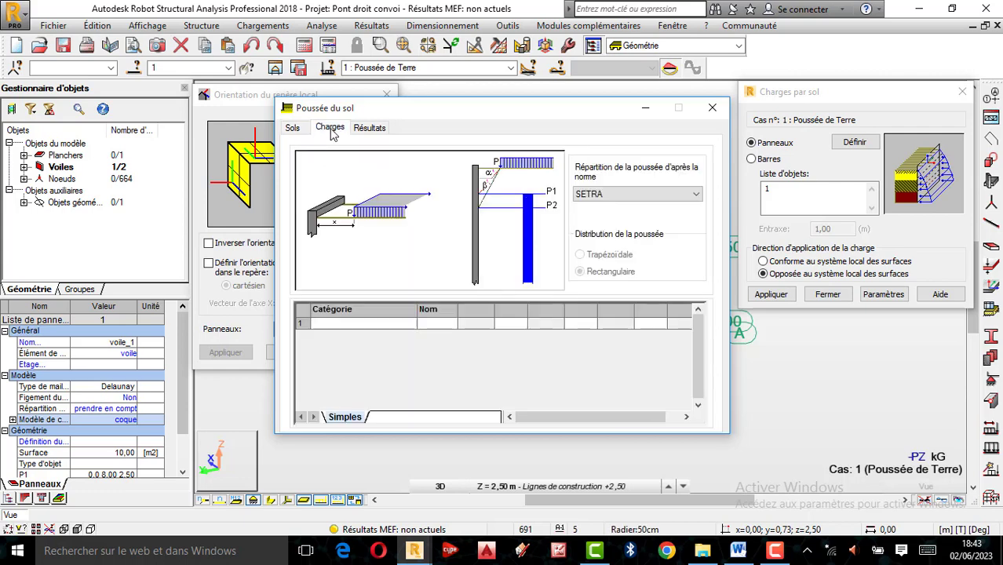
{"action": "left_click", "coordinate": [348, 326]}
{"action": "left_click", "coordinate": [410, 325]}
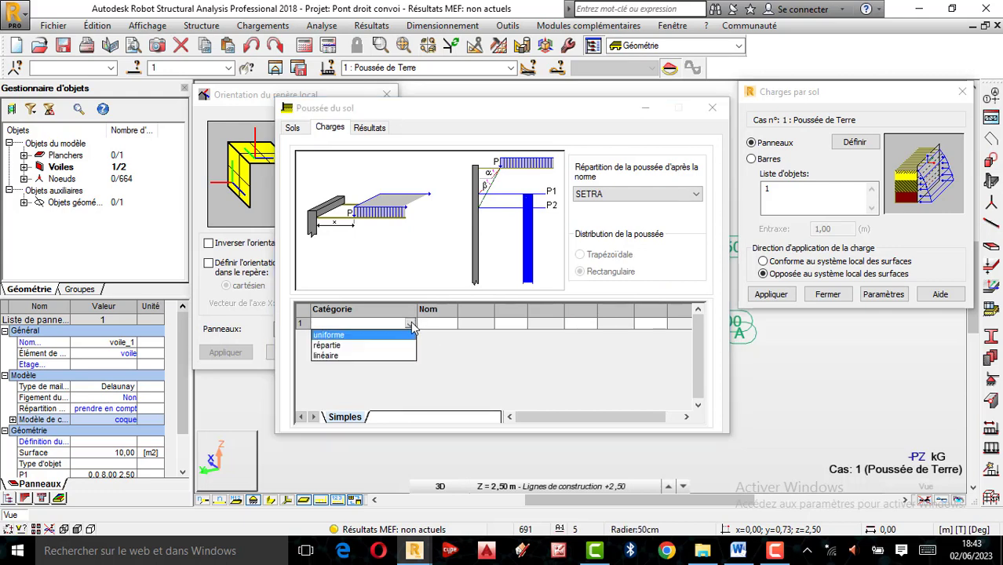
{"action": "left_click", "coordinate": [338, 336]}
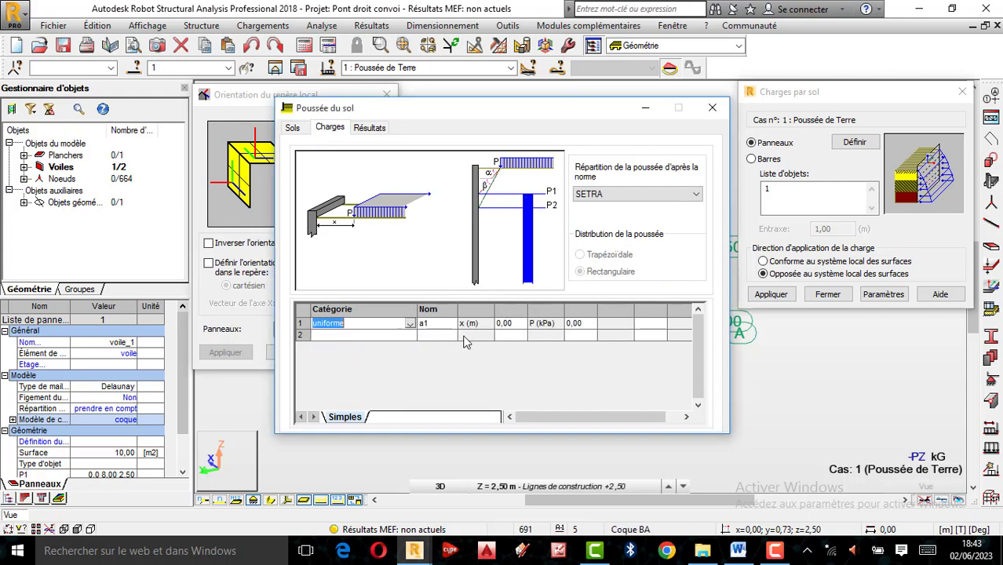
{"action": "left_click", "coordinate": [569, 324]}
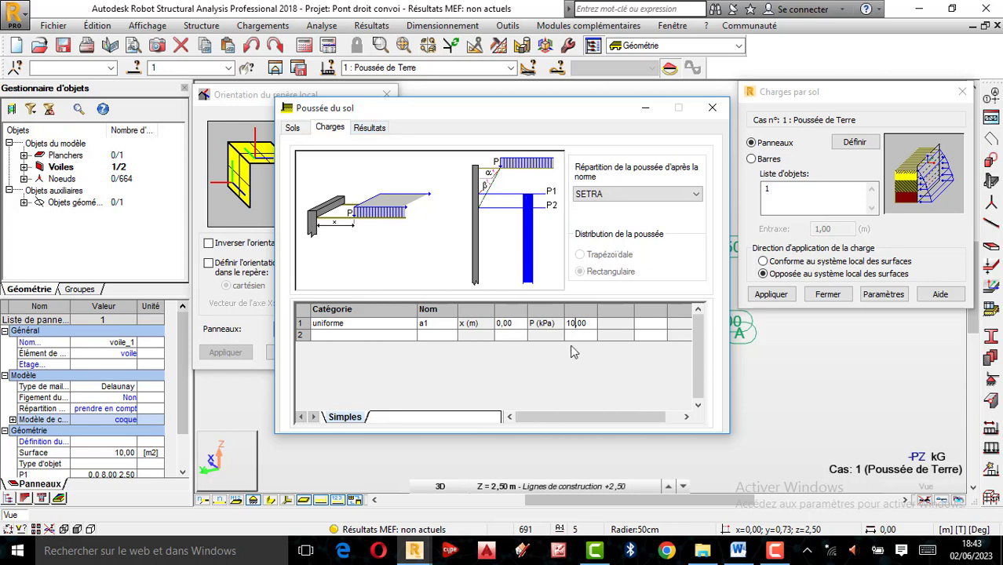
Step: Include surcharge a1 alongside Poussée du sol in the load components and apply the soil pressure parameters
{"action": "left_click", "coordinate": [370, 128]}
{"action": "left_click", "coordinate": [548, 181]}
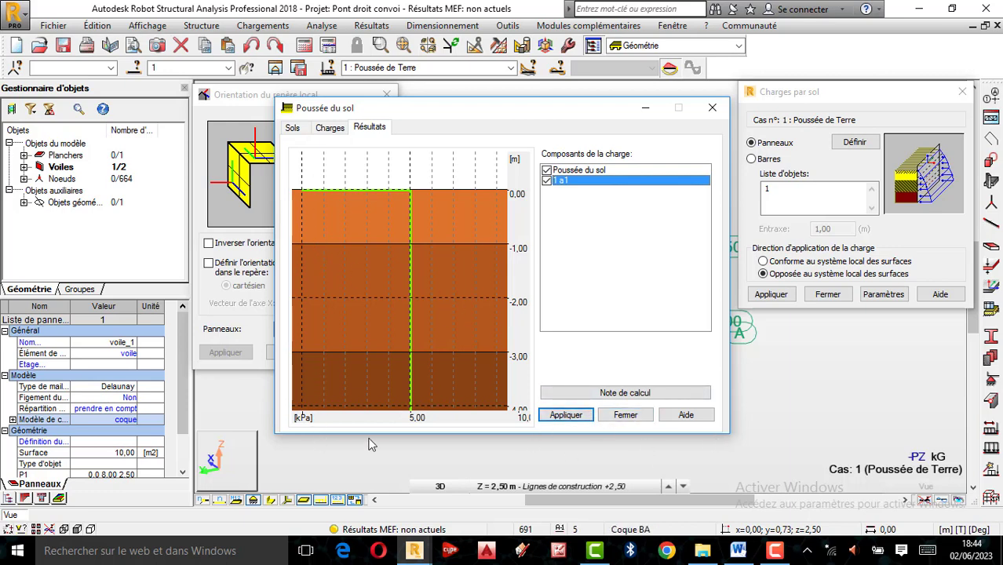
{"action": "left_click", "coordinate": [331, 132]}
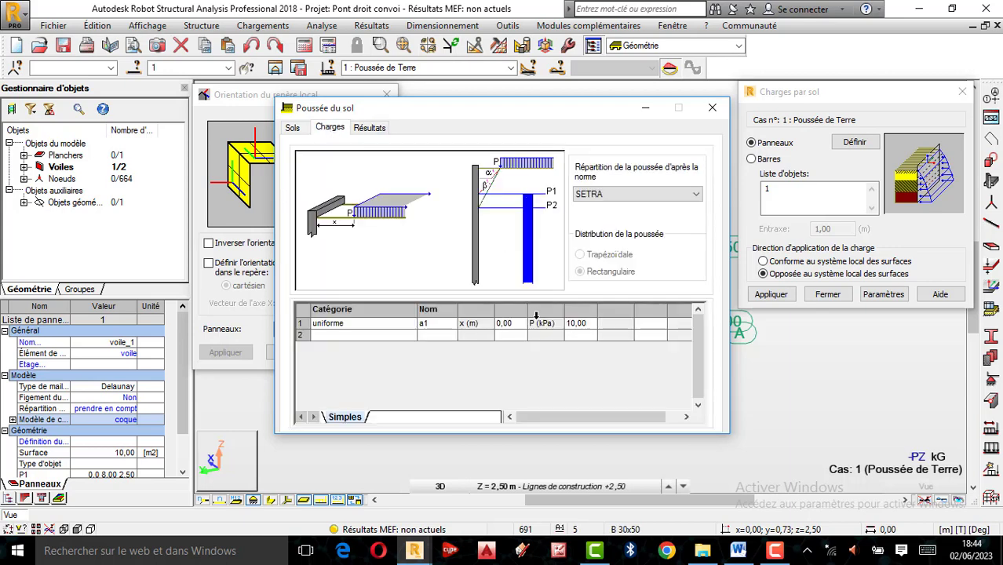
{"action": "left_click", "coordinate": [372, 128]}
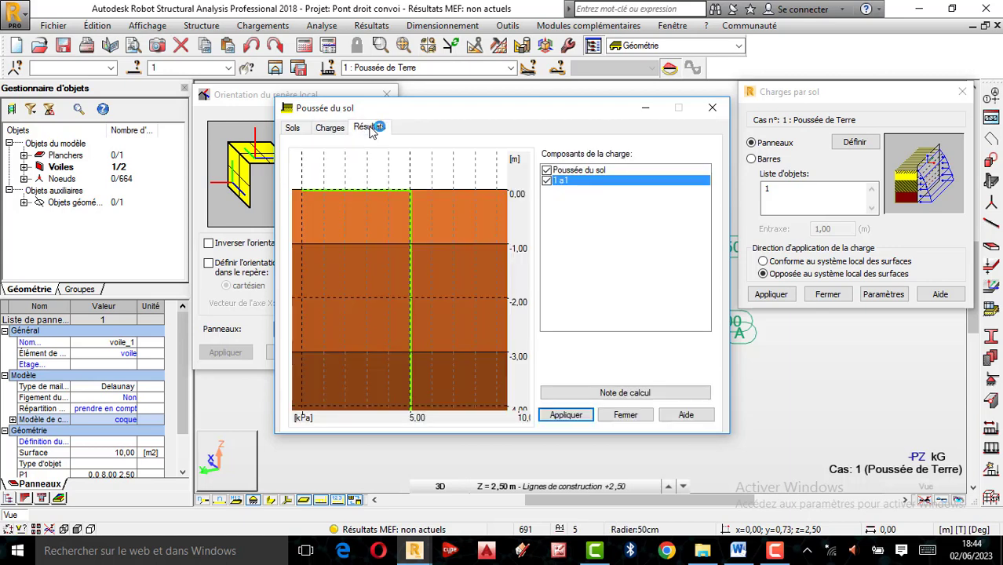
{"action": "left_click", "coordinate": [567, 416]}
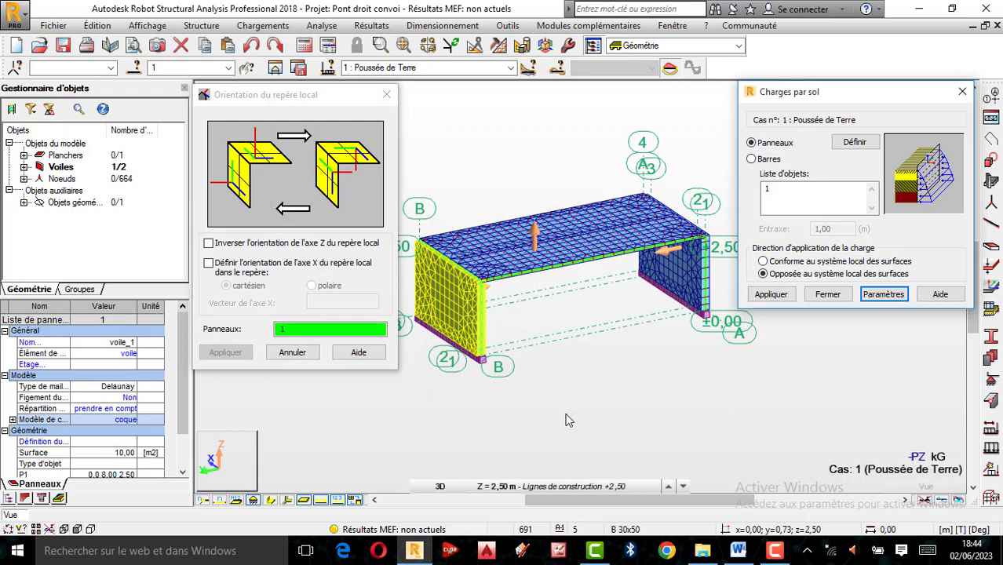
Step: Try to apply the soil load to wall panel 1, and set its direction to Conforme au système local des surfaces
{"action": "left_click", "coordinate": [769, 294]}
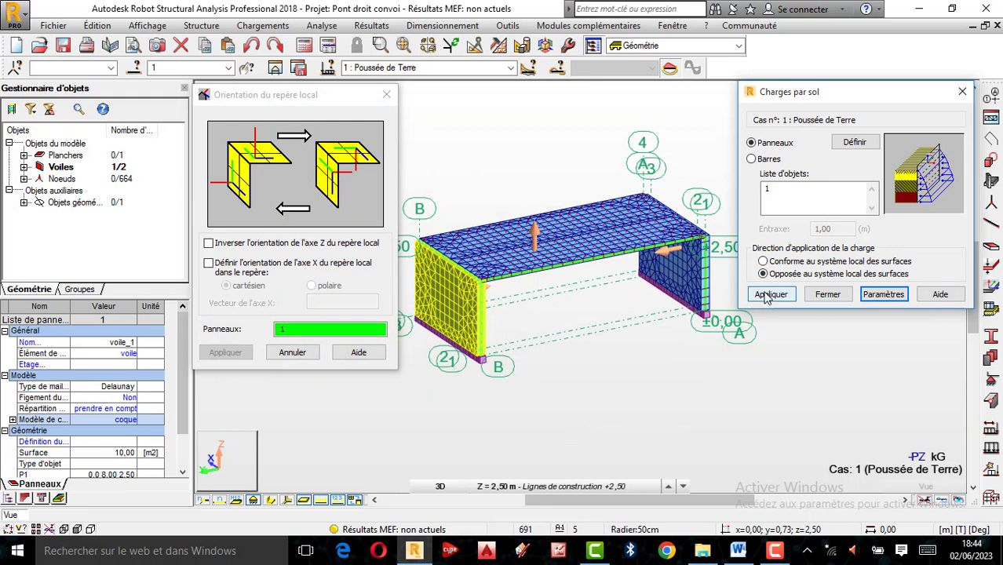
{"action": "left_click", "coordinate": [763, 274]}
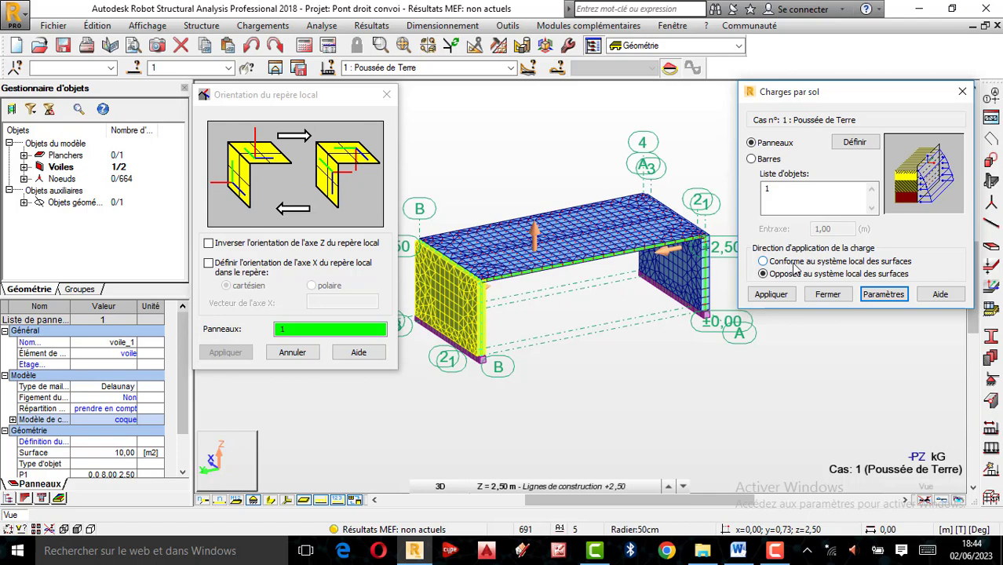
{"action": "left_click", "coordinate": [763, 262]}
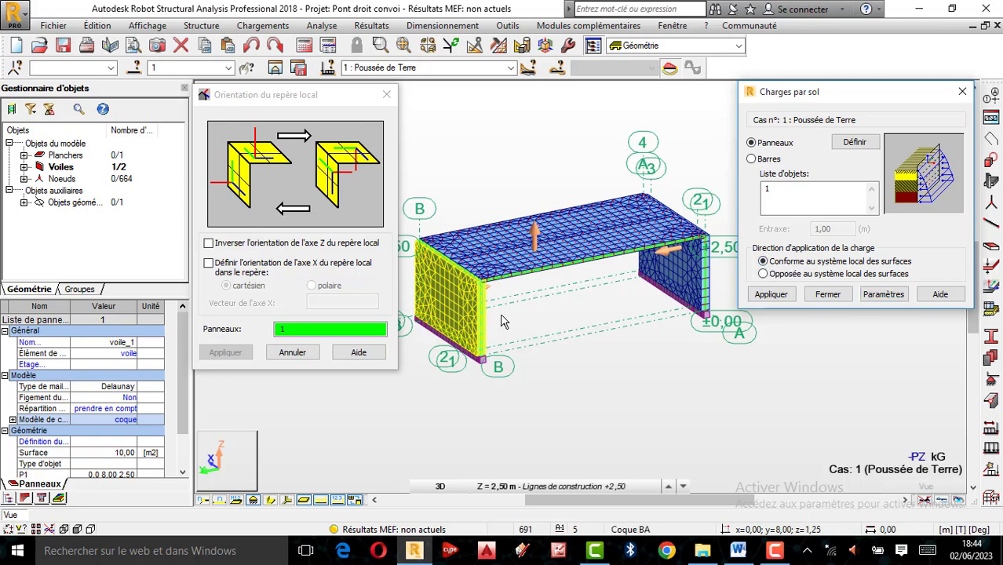
{"action": "scroll", "coordinate": [496, 306], "scroll_direction": "up", "scroll_amount": 3}
{"action": "scroll", "coordinate": [496, 306], "scroll_direction": "down", "scroll_amount": 2}
{"action": "right_click", "coordinate": [441, 173]}
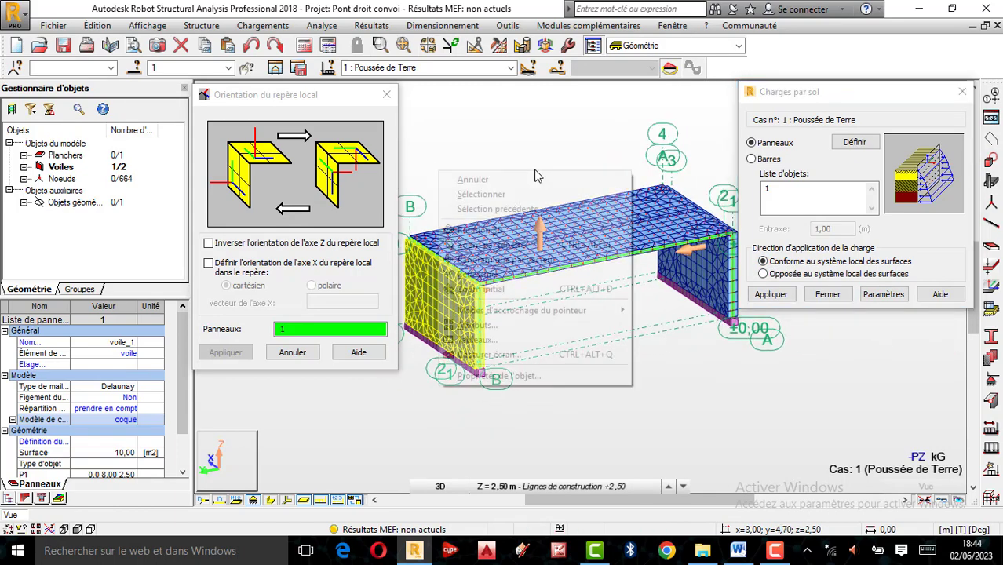
{"action": "left_click", "coordinate": [510, 235]}
{"action": "mouse_move", "coordinate": [571, 261]}
{"action": "left_mouse_down"}
{"action": "mouse_move", "coordinate": [584, 265]}
{"action": "mouse_move", "coordinate": [567, 268]}
{"action": "left_mouse_up"}
{"action": "scroll", "coordinate": [559, 270], "scroll_direction": "down", "scroll_amount": 2}
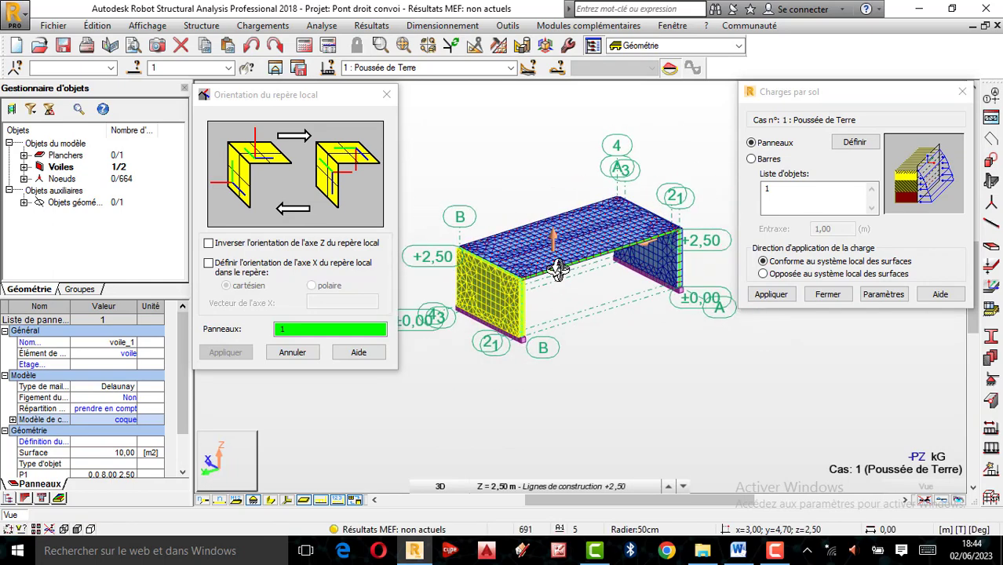
{"action": "scroll", "coordinate": [488, 270], "scroll_direction": "up", "scroll_amount": 1}
Step: Try to apply the soil load to wall panel 1 in the surfaces' local direction and inspect the wall in 3D
{"action": "left_click", "coordinate": [772, 294]}
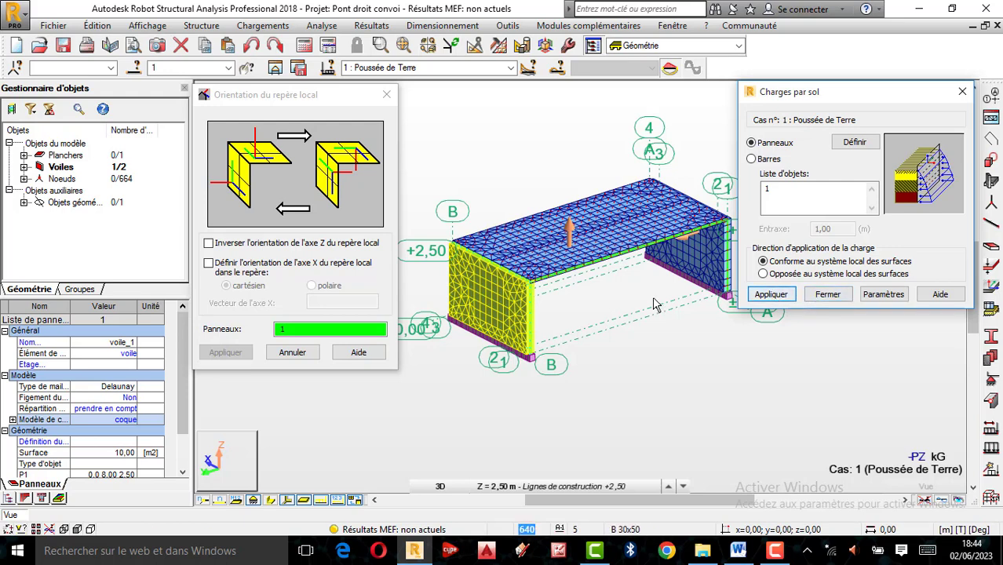
{"action": "left_click", "coordinate": [771, 295]}
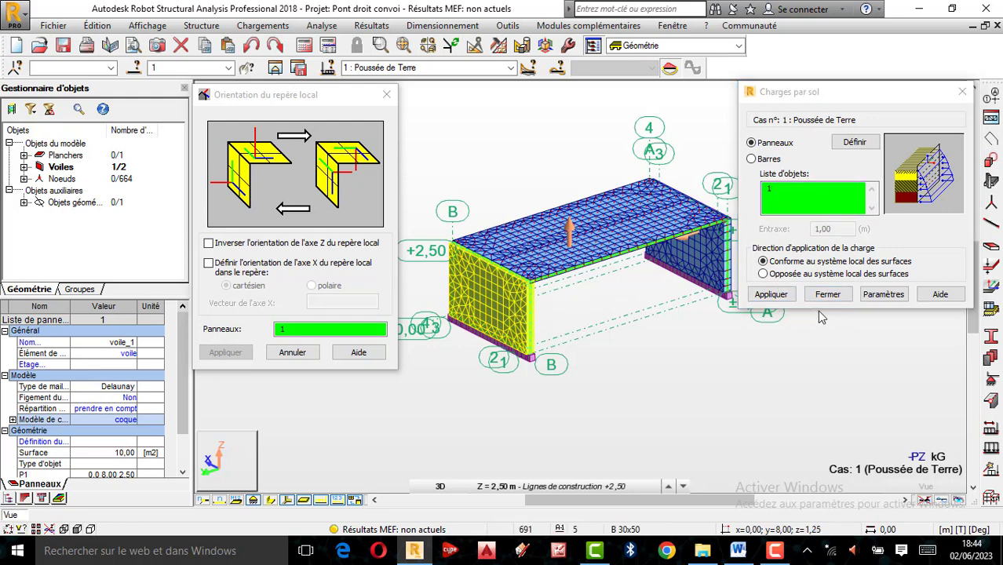
{"action": "left_click", "coordinate": [777, 295]}
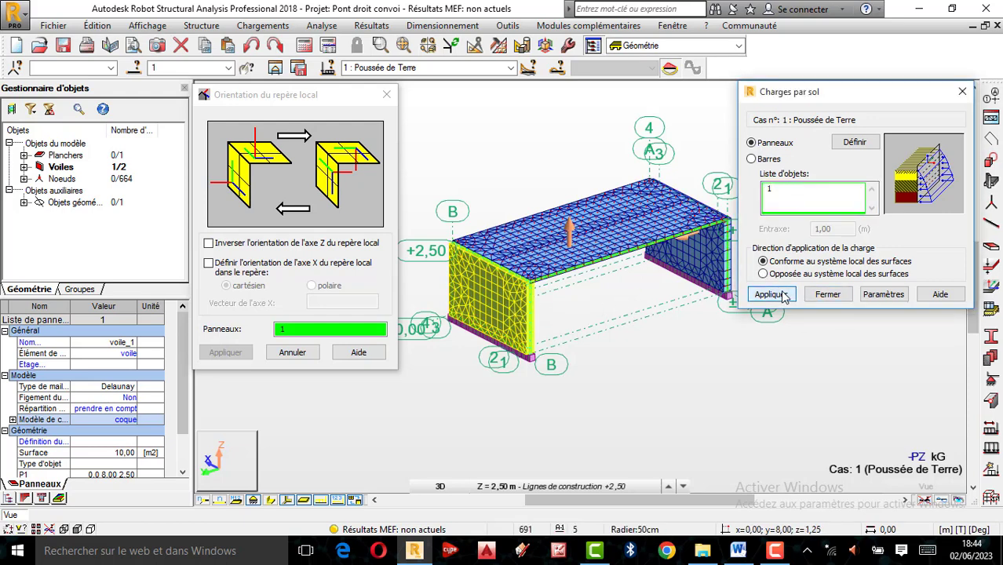
{"action": "left_click", "coordinate": [782, 296]}
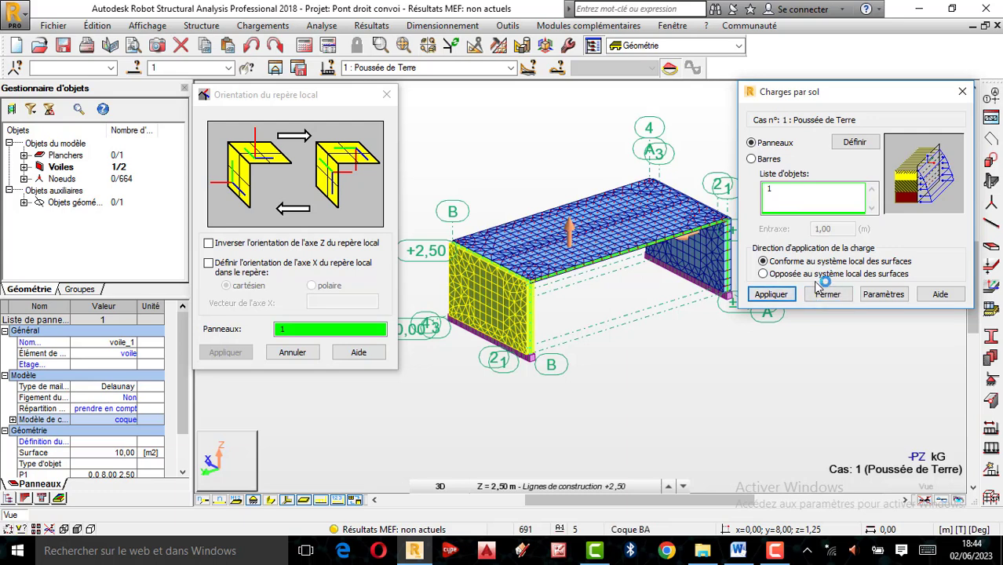
{"action": "right_click", "coordinate": [574, 135]}
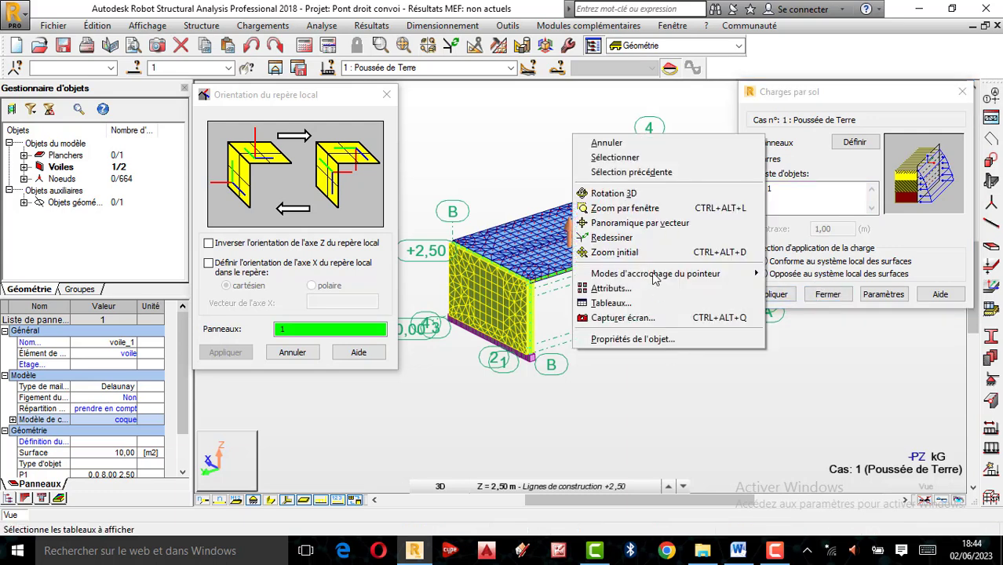
{"action": "left_click", "coordinate": [614, 193]}
{"action": "left_click_drag", "start_coordinate": [614, 196], "coordinate": [606, 285]}
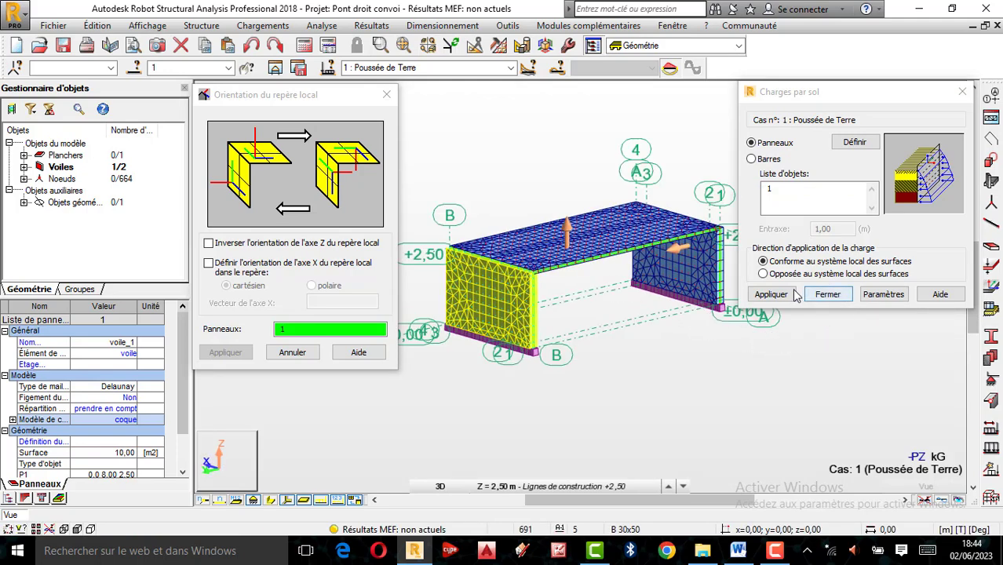
Step: Review the soil pressure parameters, accept them and try again to apply the load to wall panel 1
{"action": "left_click", "coordinate": [883, 294]}
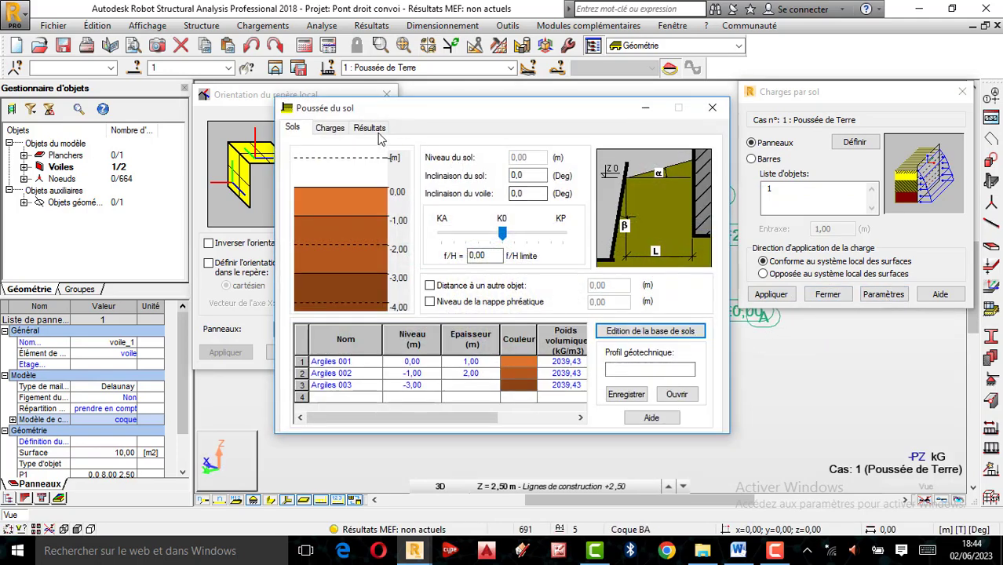
{"action": "left_click", "coordinate": [329, 128]}
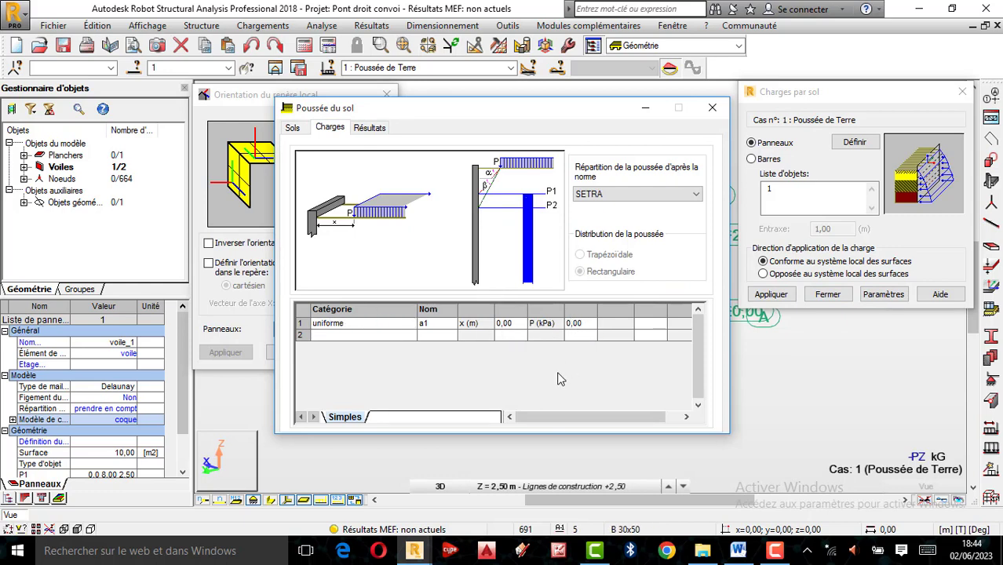
{"action": "left_click", "coordinate": [369, 127]}
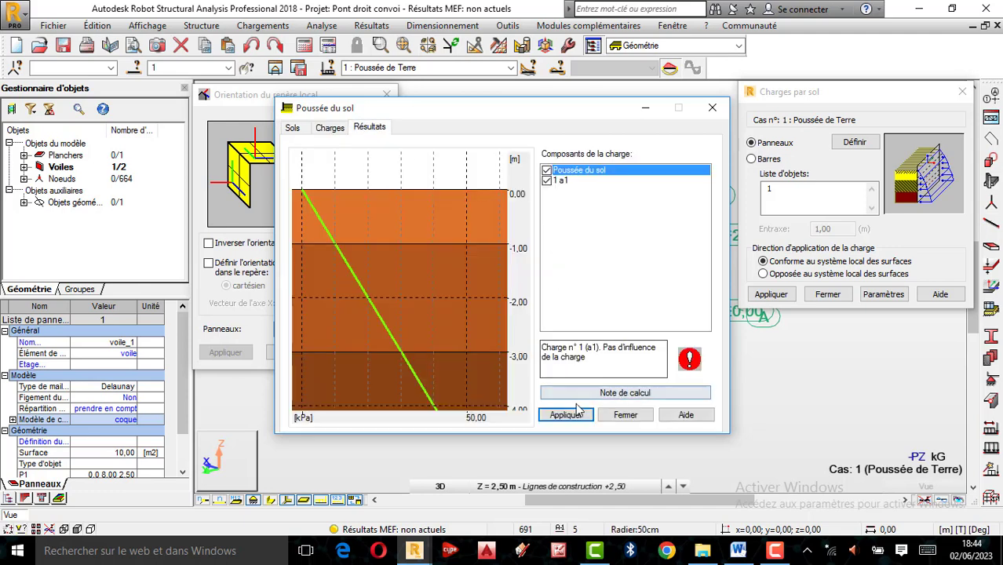
{"action": "left_click", "coordinate": [570, 416]}
{"action": "left_click", "coordinate": [771, 296]}
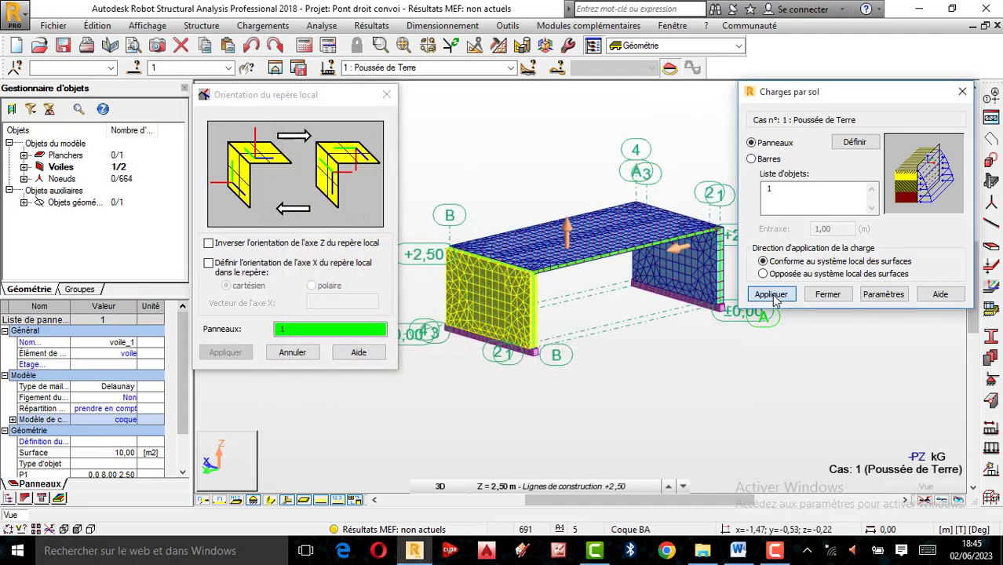
Step: Close the soil load and local axis orientation dialogs
{"action": "left_click", "coordinate": [829, 295]}
{"action": "left_click", "coordinate": [386, 94]}
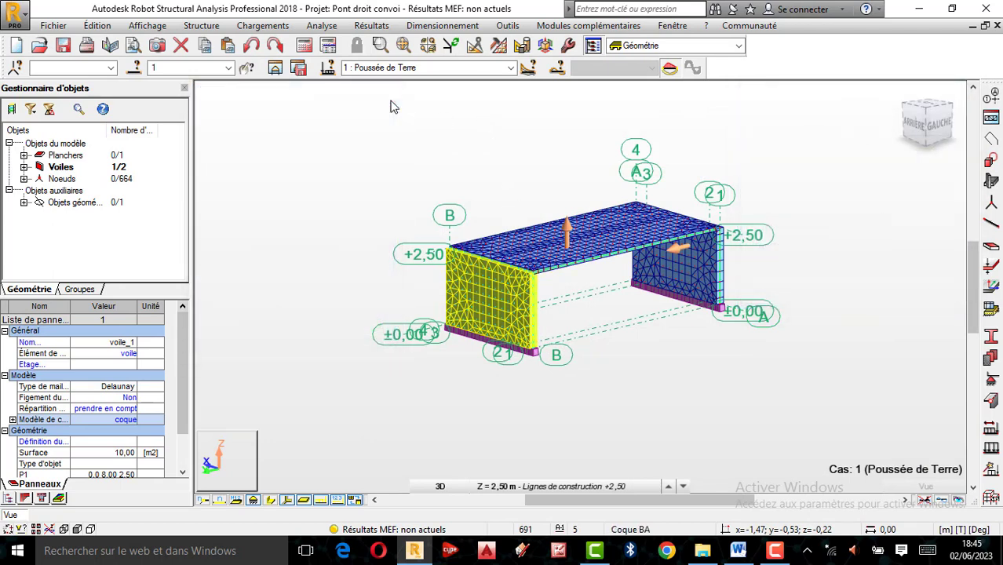
{"action": "left_click", "coordinate": [671, 402]}
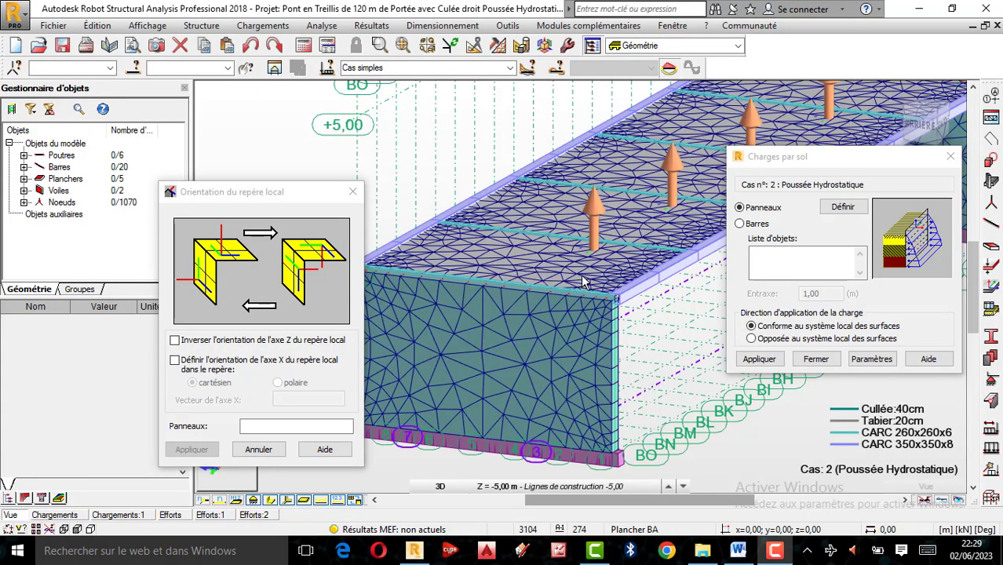
Step: In the truss bridge project, activate the Poussée de Terre case, list end wall 272 and open its soil pressure parameters
{"action": "scroll", "coordinate": [581, 274], "scroll_direction": "down", "scroll_amount": 2}
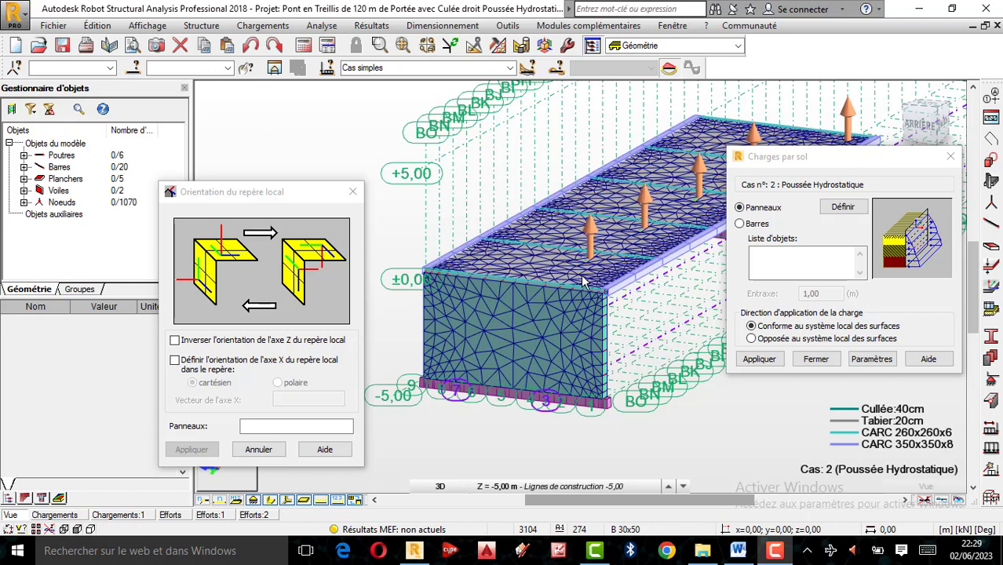
{"action": "left_click", "coordinate": [510, 68]}
{"action": "left_click", "coordinate": [424, 82]}
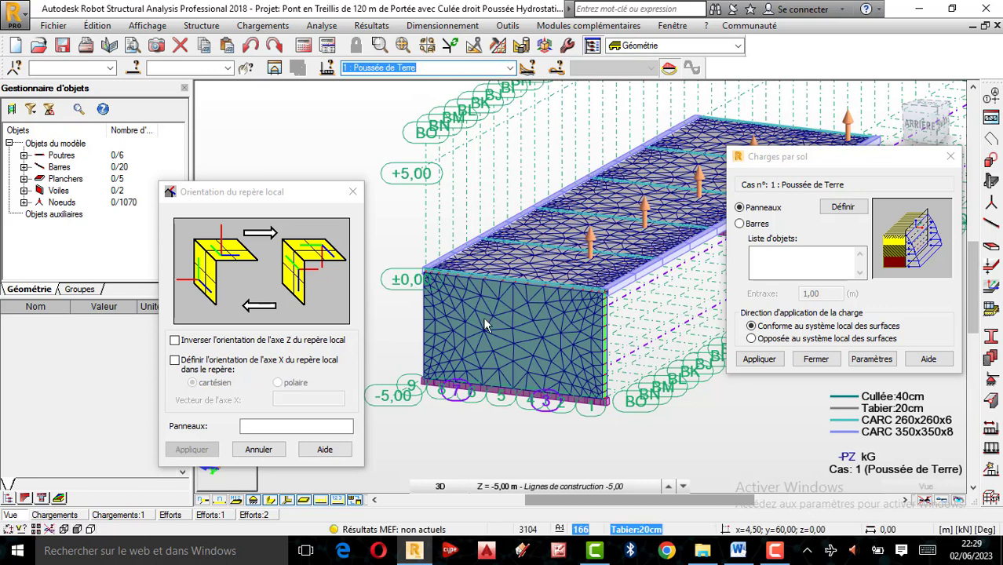
{"action": "left_click", "coordinate": [516, 320]}
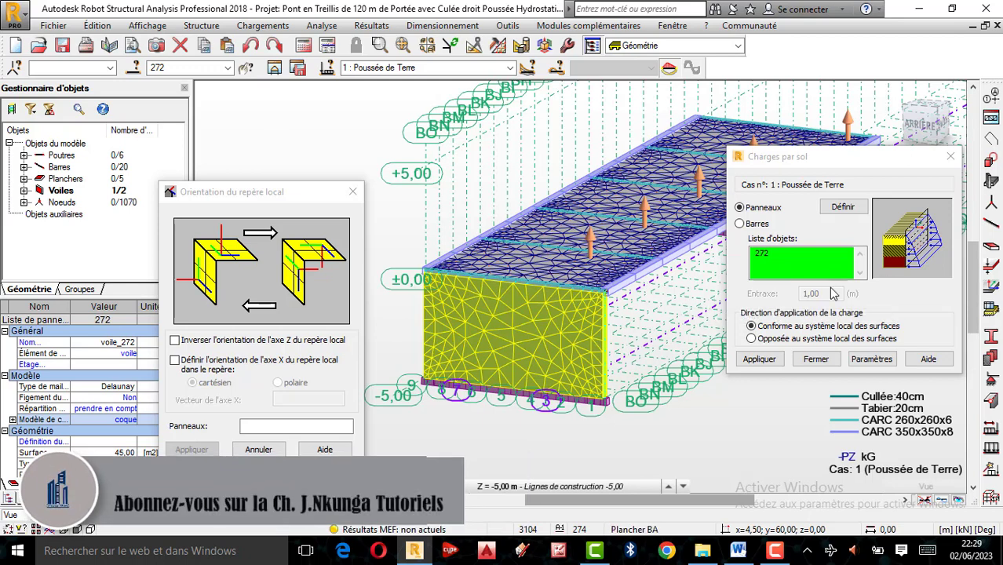
{"action": "left_click", "coordinate": [870, 368]}
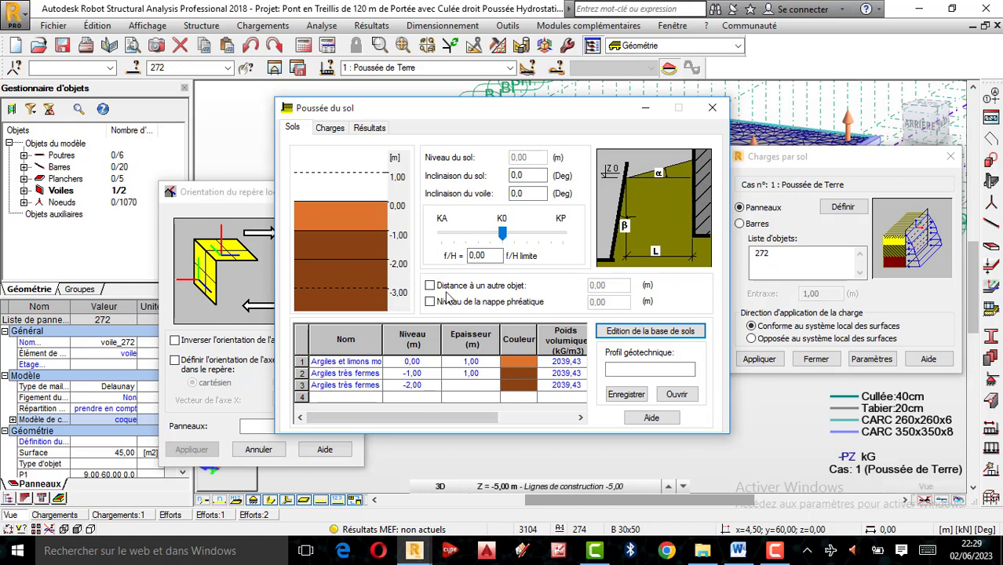
Step: Apply the soil load to end wall 272 with the uniform surcharge a1 set to 10 kPa and included in the components
{"action": "left_click", "coordinate": [329, 128]}
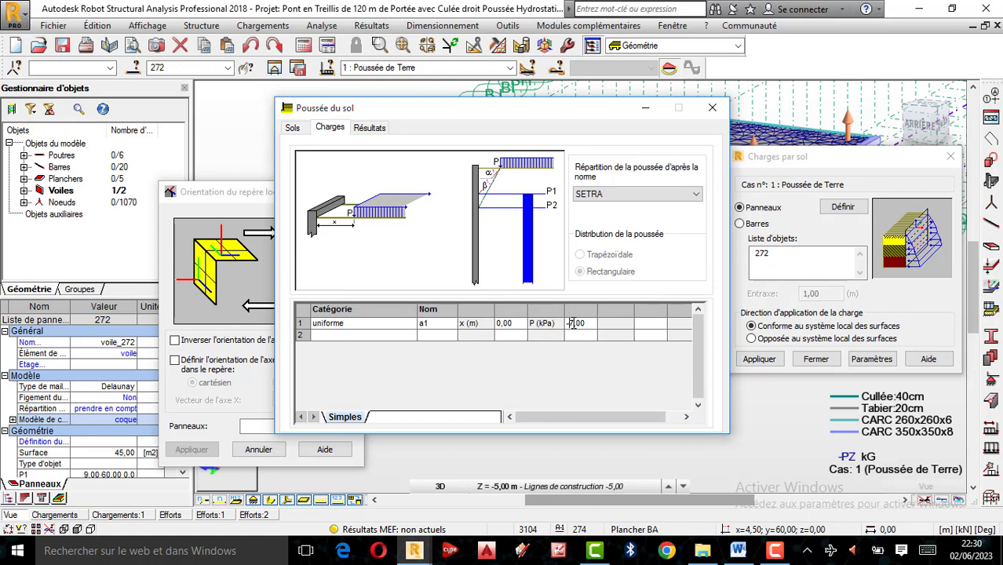
{"action": "type", "text": "10"}
{"action": "left_click", "coordinate": [370, 128]}
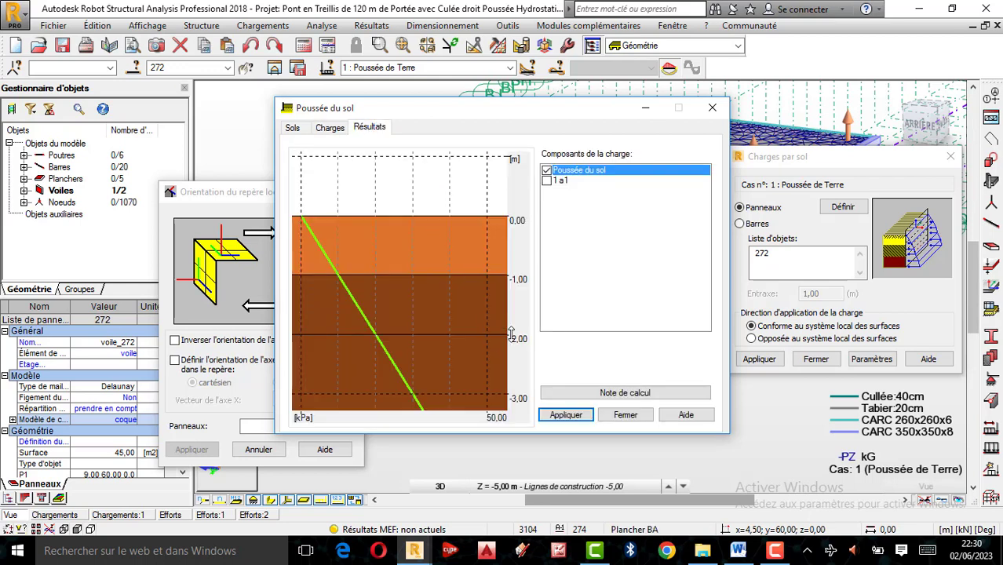
{"action": "left_click", "coordinate": [547, 181]}
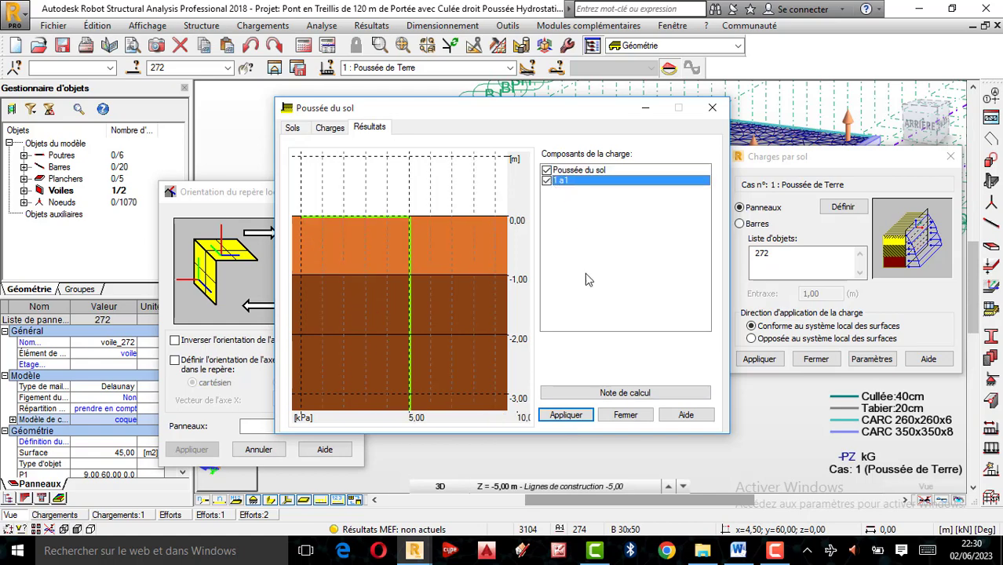
{"action": "left_click", "coordinate": [566, 415]}
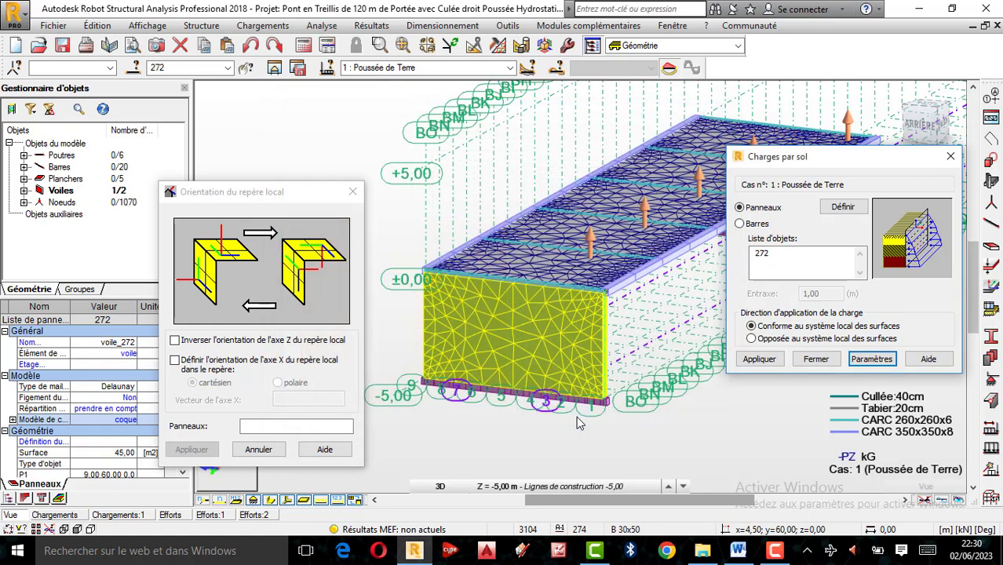
{"action": "left_click", "coordinate": [760, 363]}
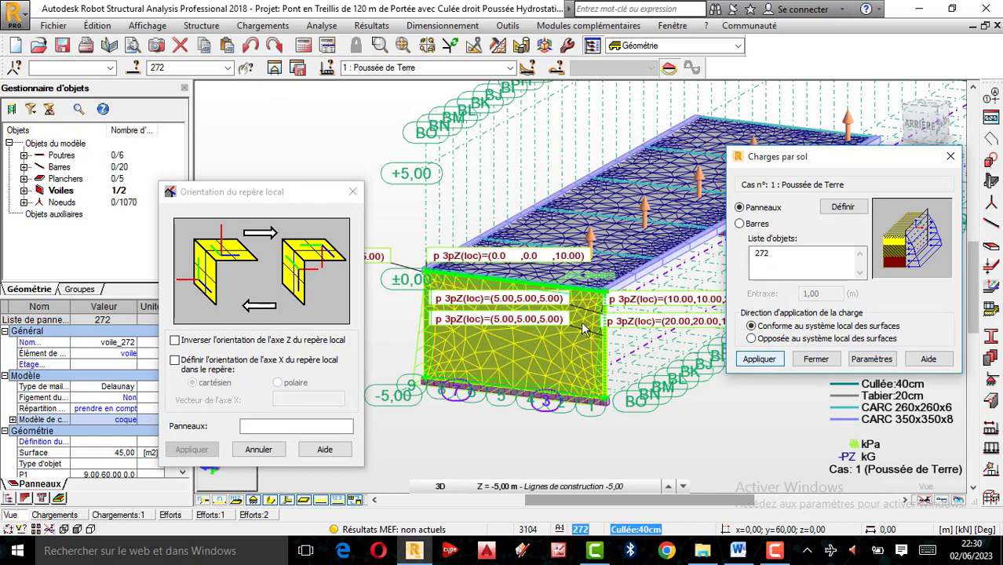
Step: Select far end wall 273, enter it in the soil load object list and apply the soil load to it
{"action": "scroll", "coordinate": [523, 350], "scroll_direction": "up", "scroll_amount": 2}
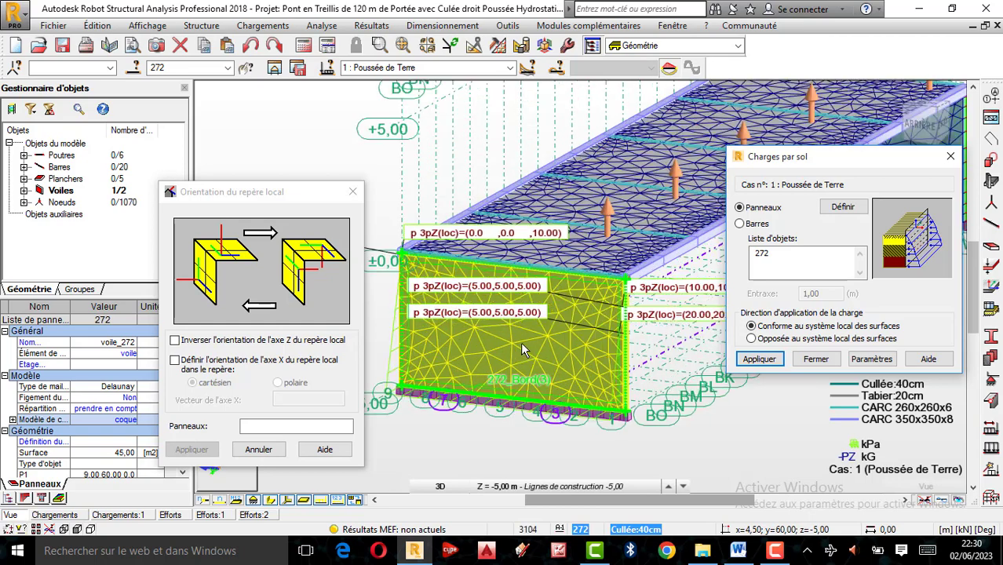
{"action": "scroll", "coordinate": [523, 350], "scroll_direction": "down", "scroll_amount": 2}
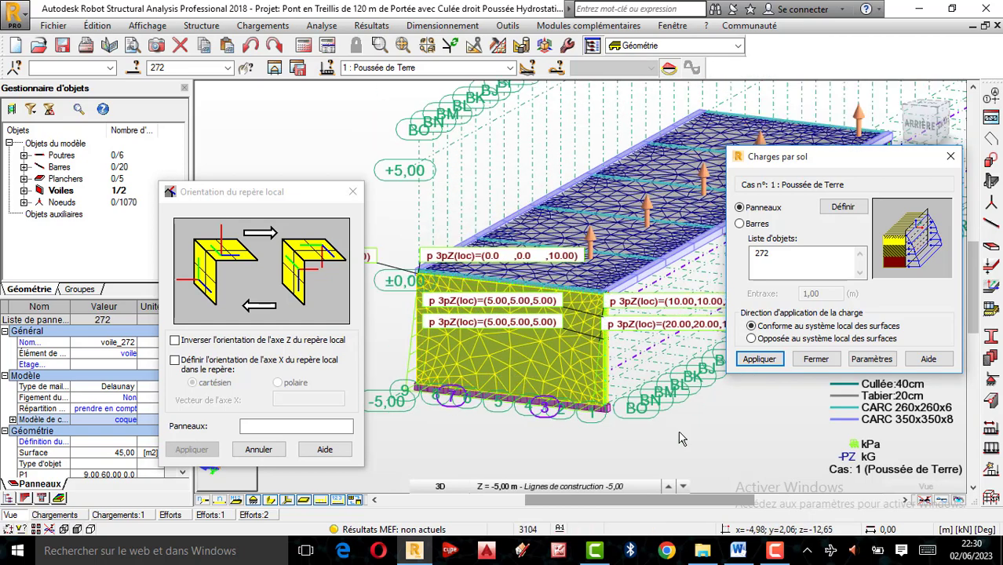
{"action": "right_click", "coordinate": [585, 220]}
{"action": "left_click", "coordinate": [624, 277]}
{"action": "left_click_drag", "start_coordinate": [575, 327], "coordinate": [578, 347]}
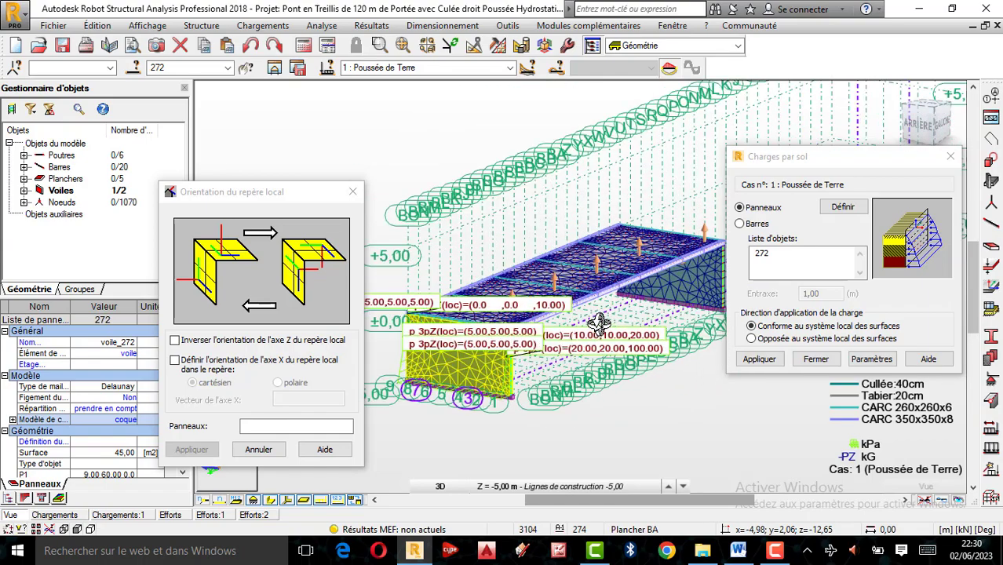
{"action": "right_click", "coordinate": [705, 427]}
{"action": "left_click", "coordinate": [648, 221]}
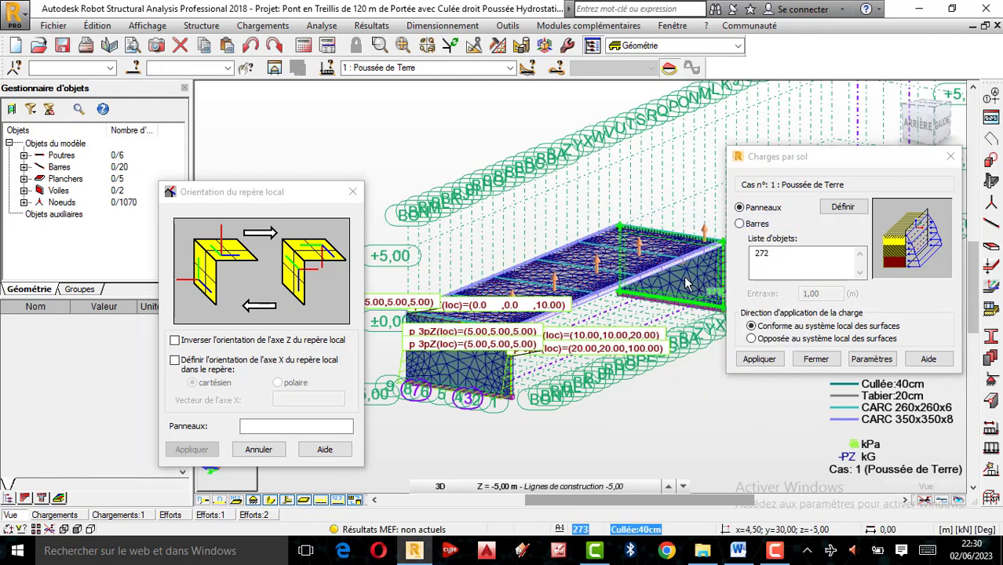
{"action": "left_click", "coordinate": [680, 284]}
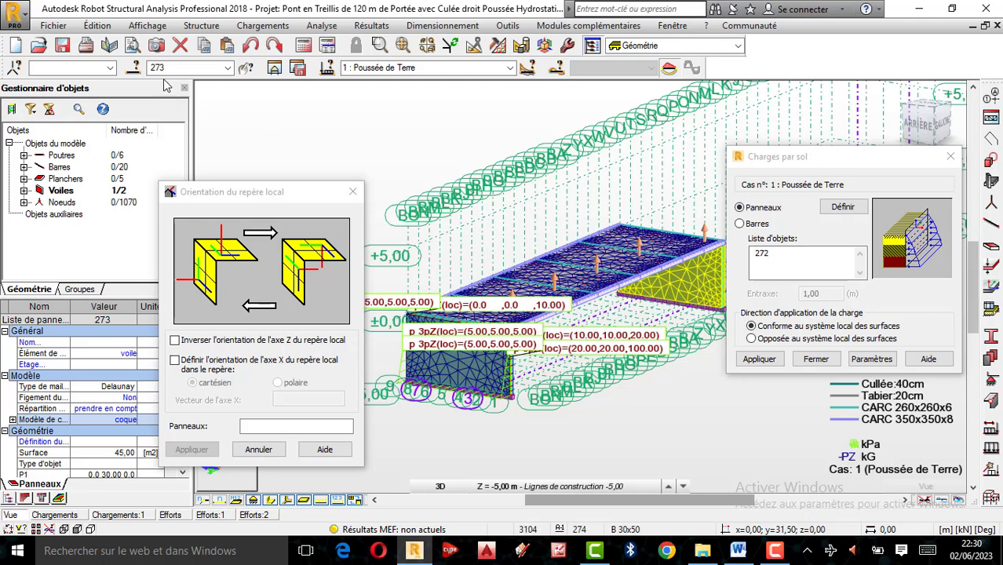
{"action": "left_click", "coordinate": [773, 256]}
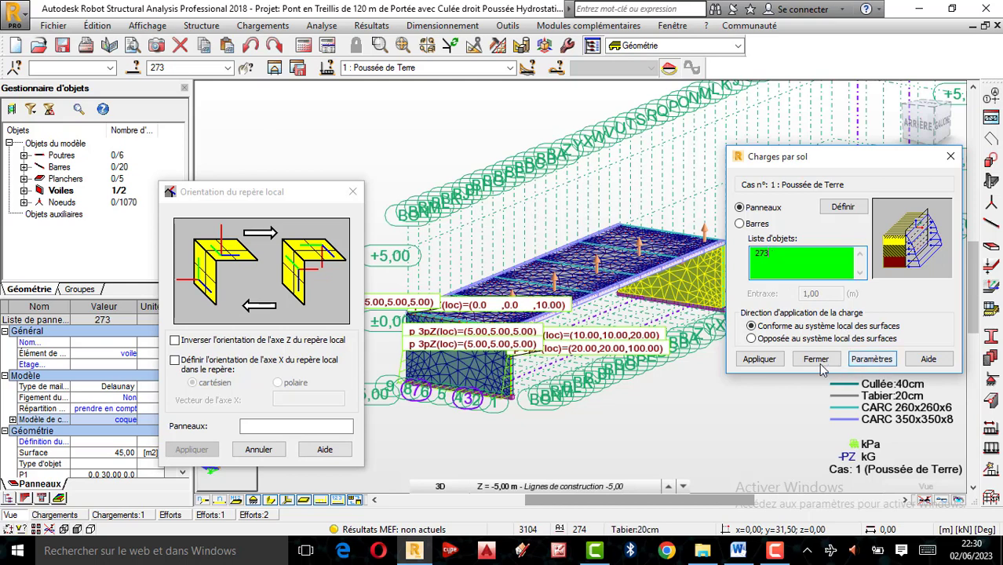
{"action": "left_click", "coordinate": [759, 359]}
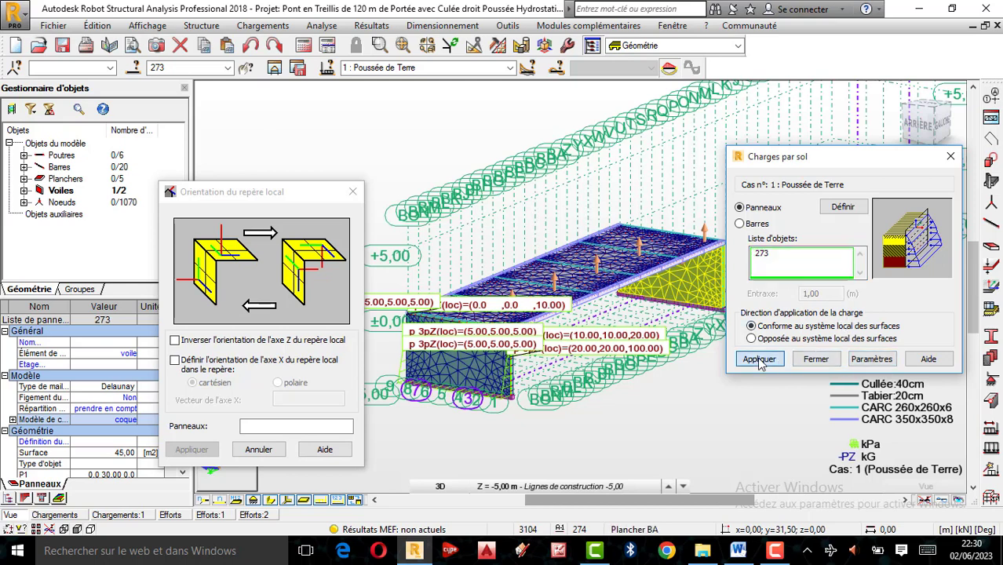
Step: Delete all X, Y and Z construction lines, apply the change and close the construction lines dialog
{"action": "scroll", "coordinate": [628, 322], "scroll_direction": "down", "scroll_amount": 1}
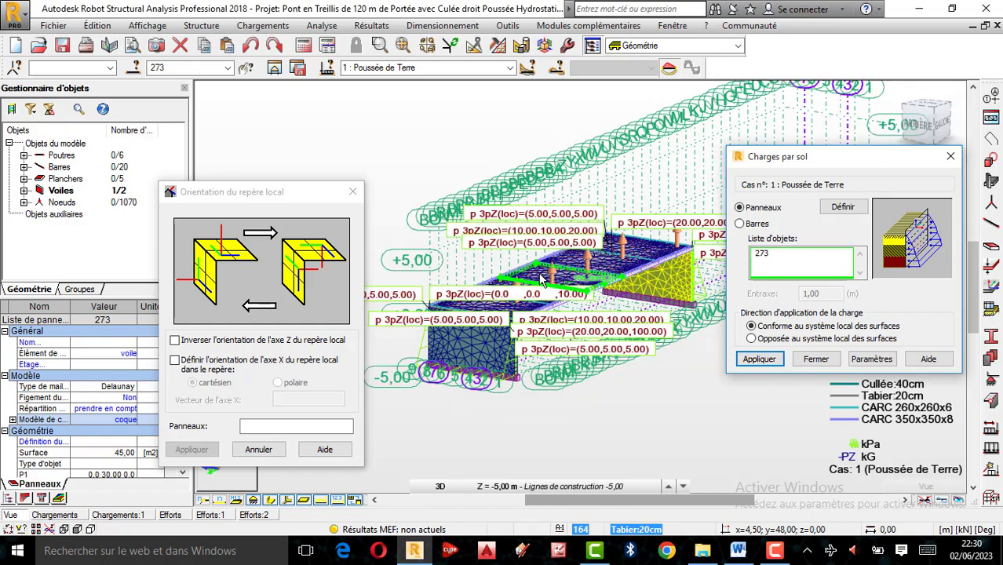
{"action": "scroll", "coordinate": [628, 318], "scroll_direction": "up", "scroll_amount": 4}
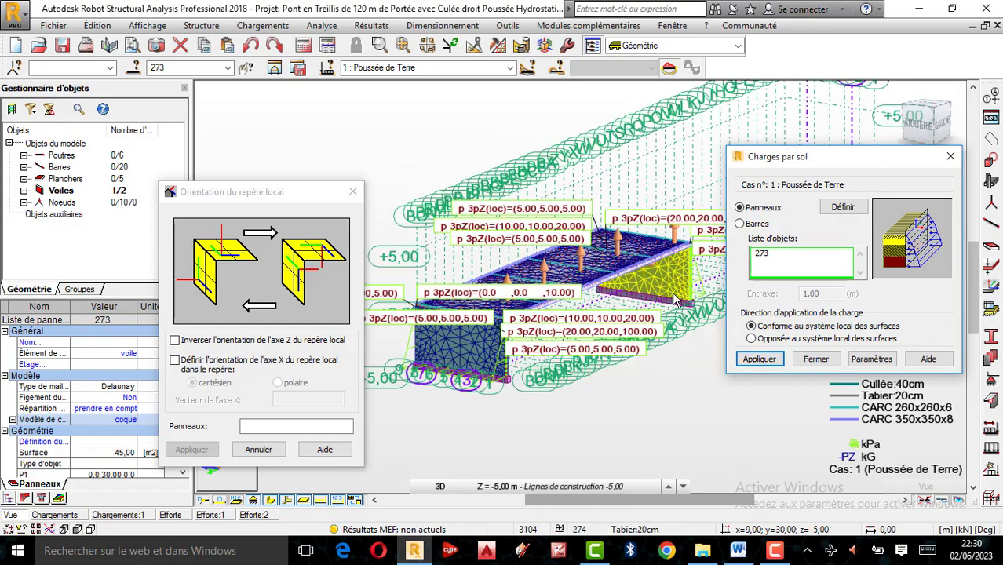
{"action": "scroll", "coordinate": [706, 279], "scroll_direction": "up", "scroll_amount": 2}
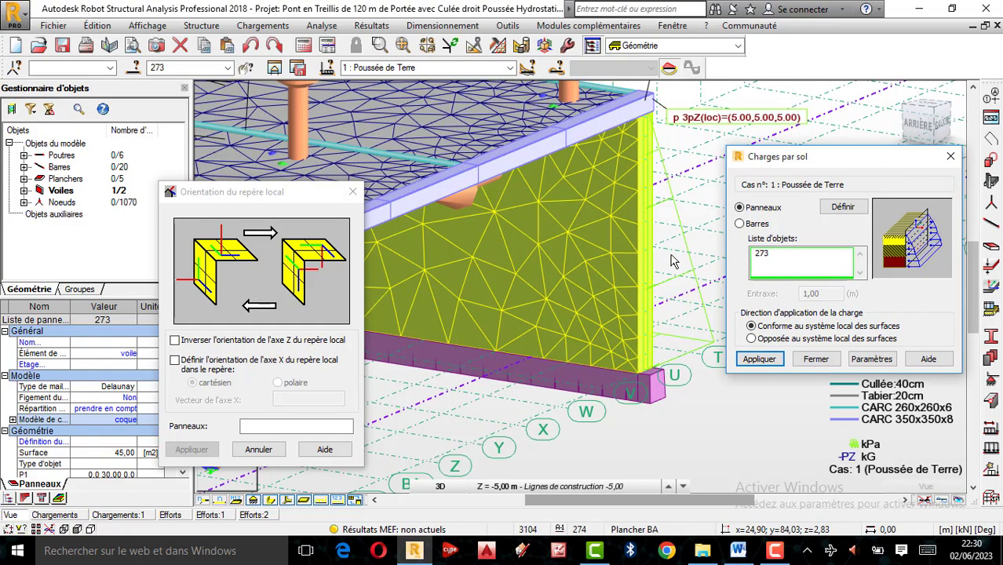
{"action": "scroll", "coordinate": [681, 252], "scroll_direction": "down", "scroll_amount": 1}
{"action": "scroll", "coordinate": [685, 250], "scroll_direction": "down", "scroll_amount": 3}
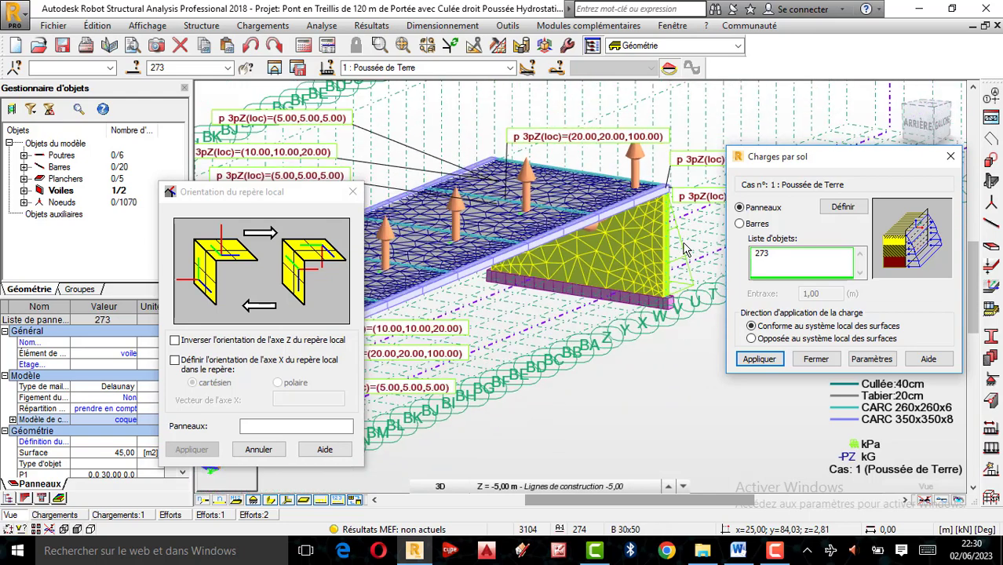
{"action": "left_click", "coordinate": [990, 97]}
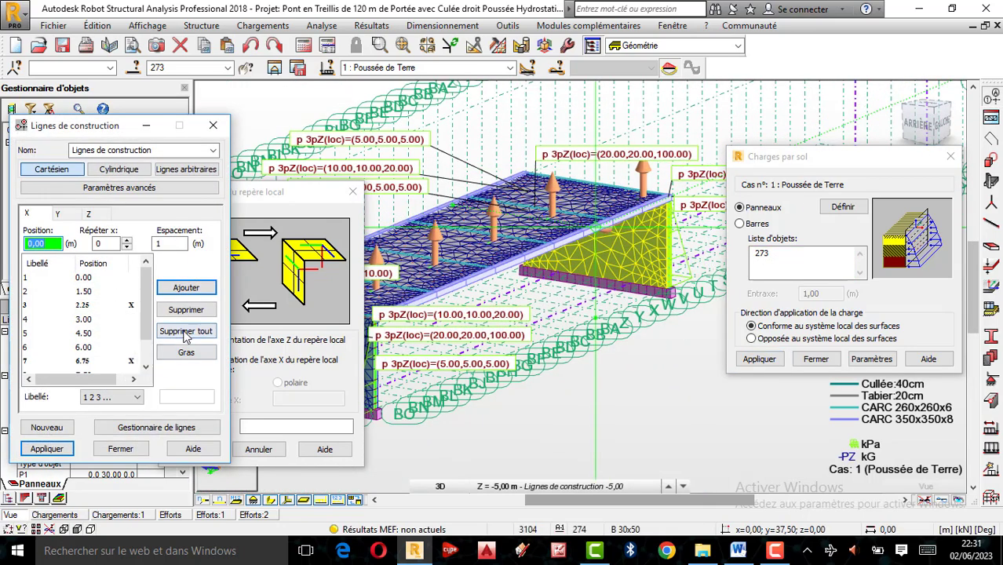
{"action": "left_click", "coordinate": [186, 331]}
{"action": "left_click", "coordinate": [57, 213]}
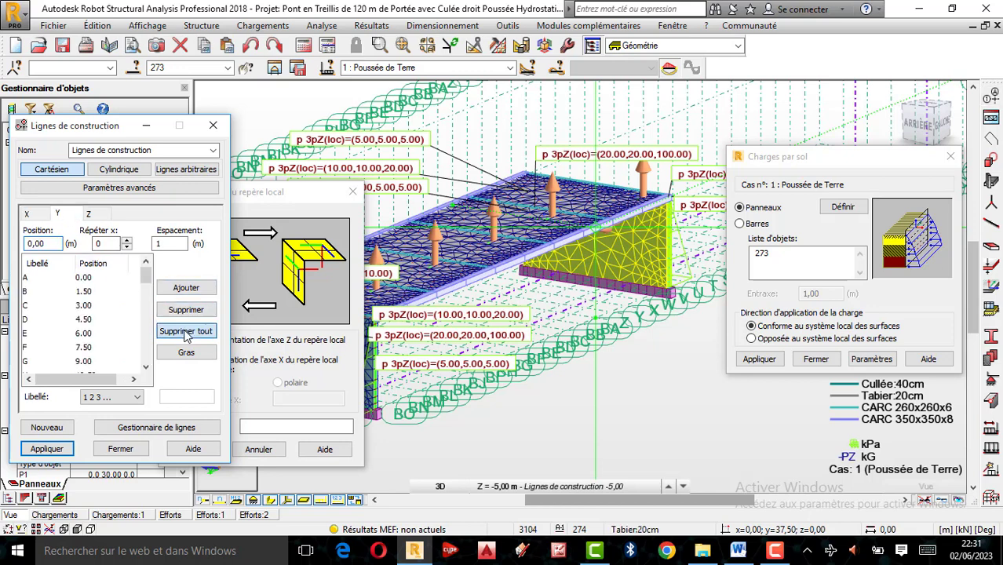
{"action": "left_click", "coordinate": [185, 332]}
{"action": "left_click", "coordinate": [90, 214]}
{"action": "left_click", "coordinate": [187, 333]}
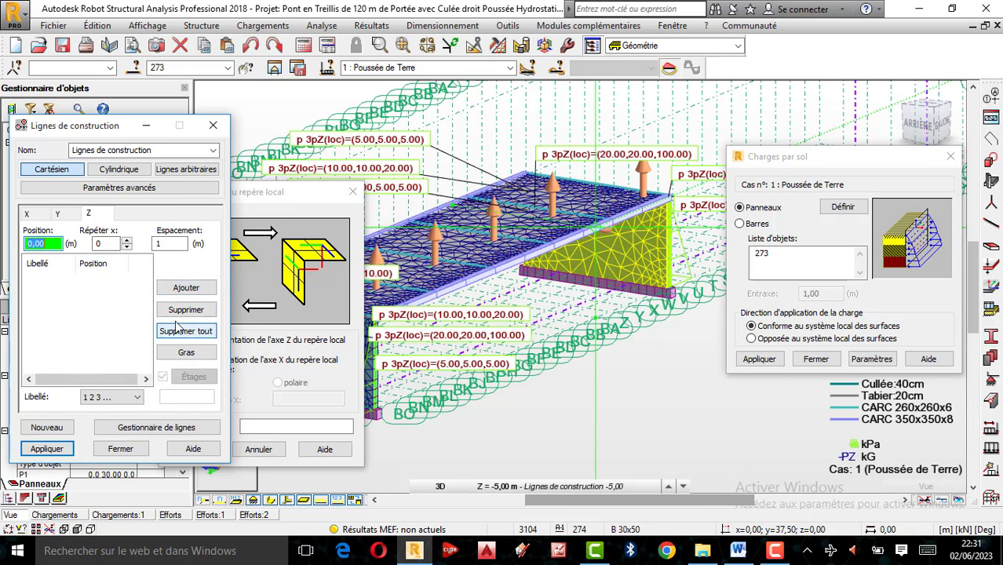
{"action": "left_click", "coordinate": [47, 449]}
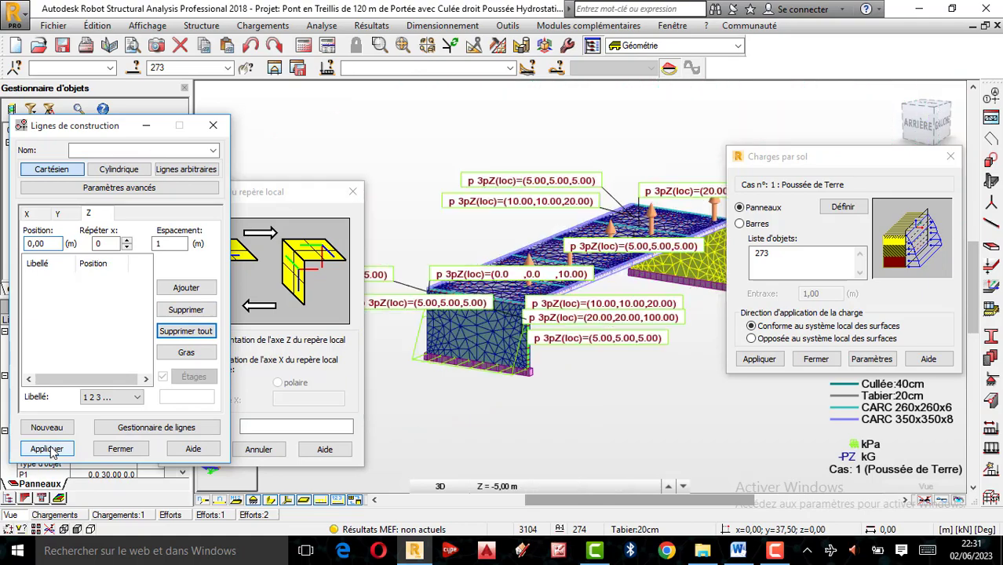
{"action": "left_click", "coordinate": [213, 126]}
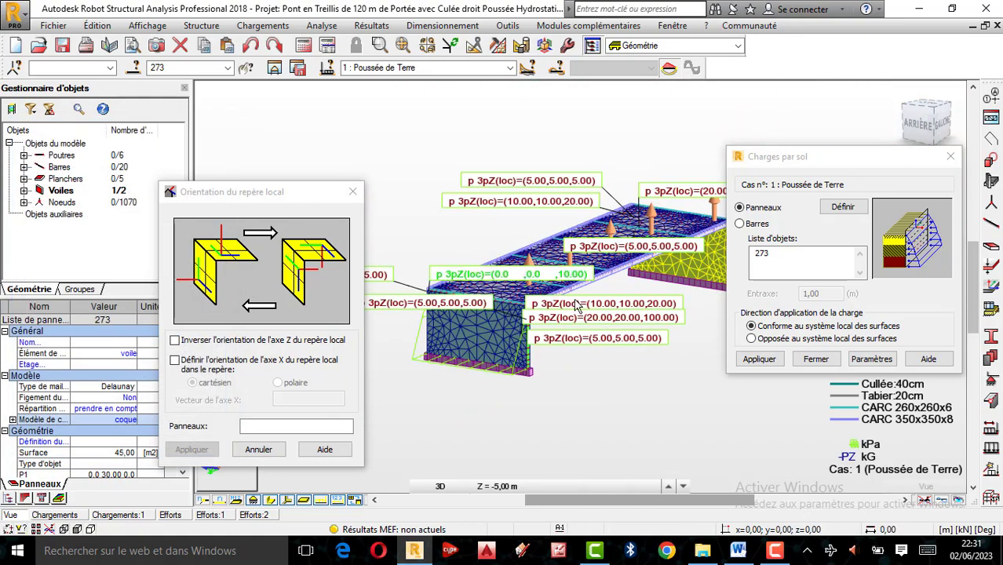
Step: Examine the soil pressure diagrams and load labels on both end walls of the bridge in the 3D view
{"action": "scroll", "coordinate": [577, 302], "scroll_direction": "down", "scroll_amount": 3}
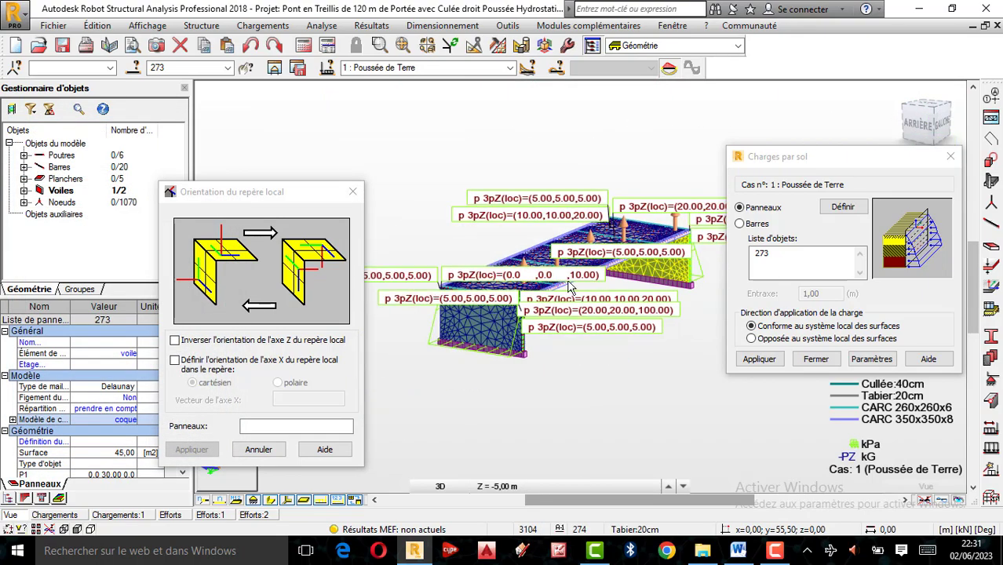
{"action": "scroll", "coordinate": [570, 288], "scroll_direction": "up", "scroll_amount": 8}
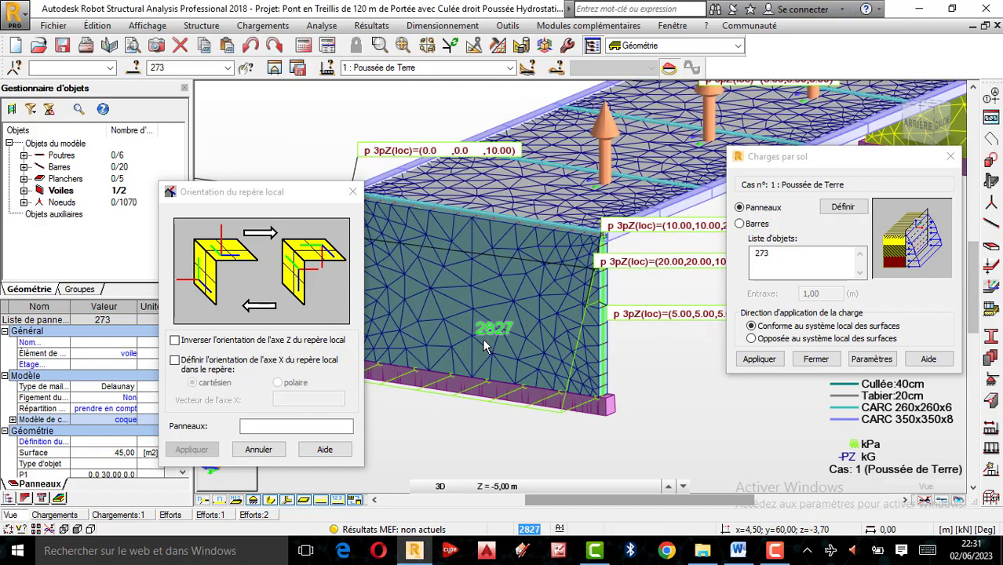
{"action": "scroll", "coordinate": [484, 347], "scroll_direction": "down", "scroll_amount": 4}
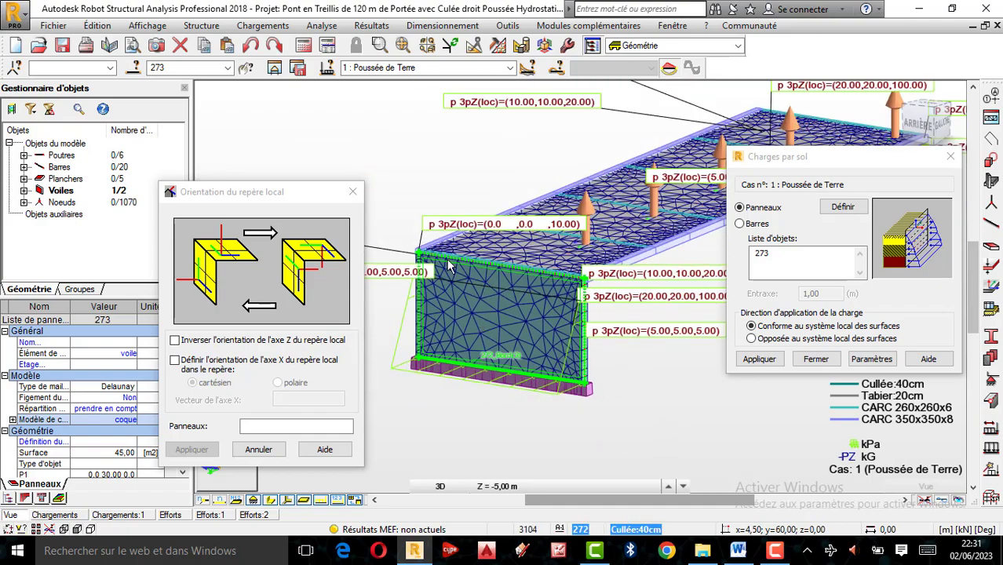
{"action": "scroll", "coordinate": [447, 268], "scroll_direction": "up", "scroll_amount": 2}
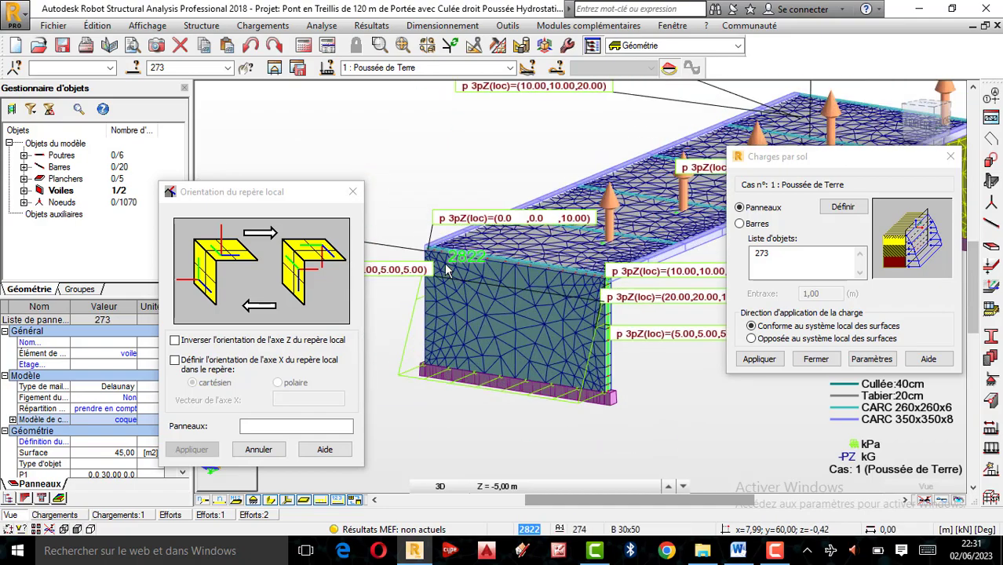
{"action": "scroll", "coordinate": [440, 306], "scroll_direction": "down", "scroll_amount": 3}
{"action": "scroll", "coordinate": [426, 350], "scroll_direction": "down", "scroll_amount": 1}
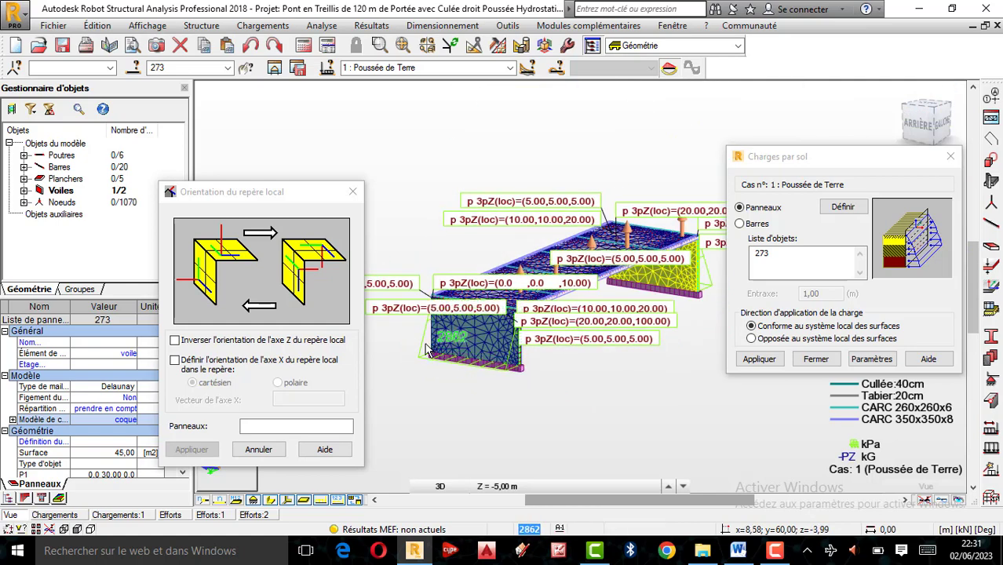
{"action": "scroll", "coordinate": [667, 273], "scroll_direction": "up", "scroll_amount": 2}
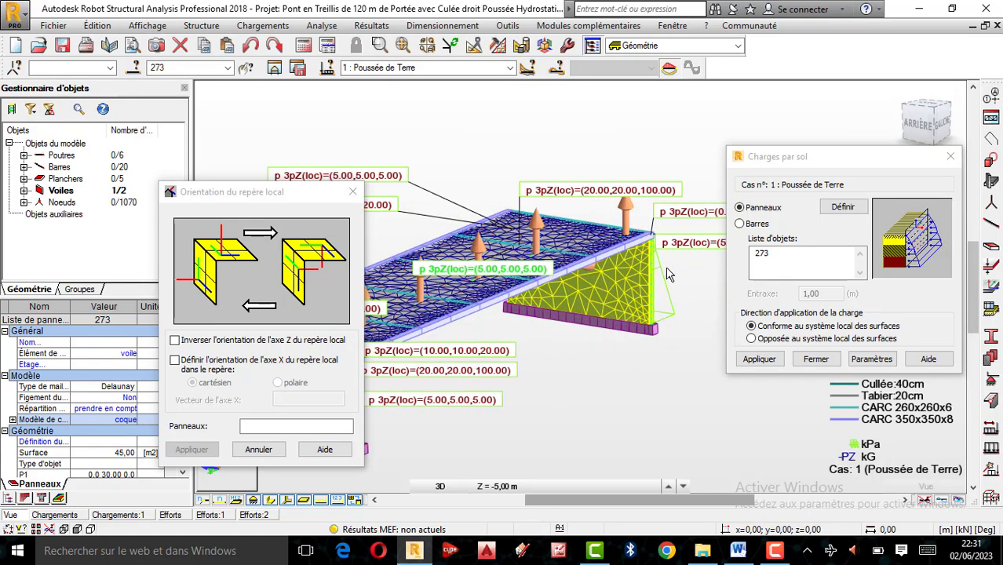
{"action": "scroll", "coordinate": [548, 317], "scroll_direction": "down", "scroll_amount": 2}
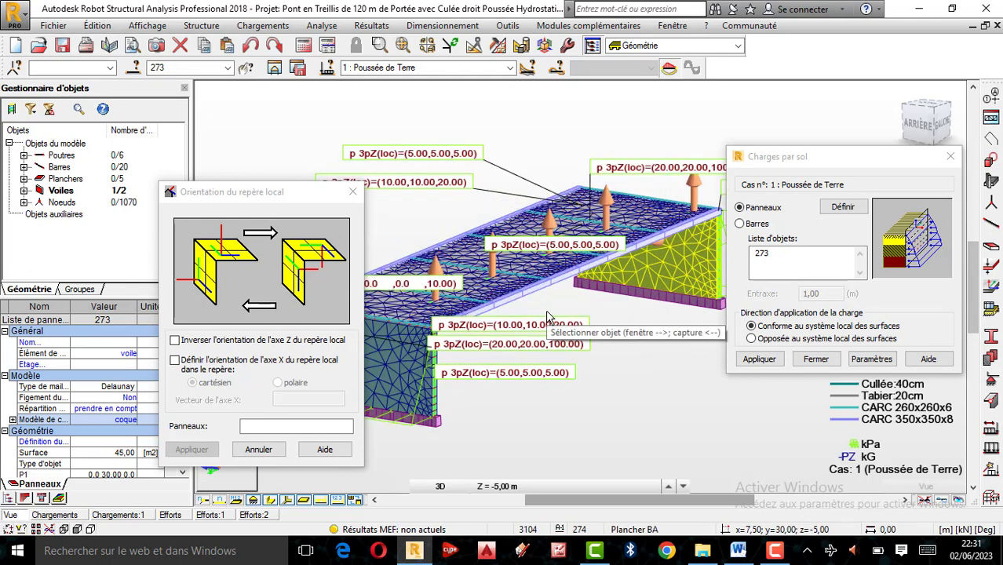
{"action": "scroll", "coordinate": [581, 295], "scroll_direction": "down", "scroll_amount": 1}
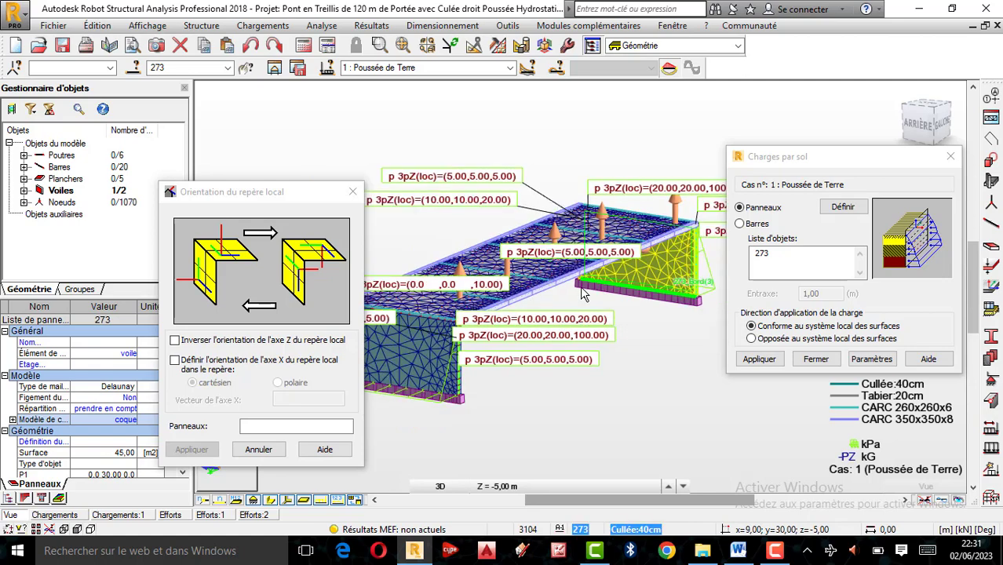
{"action": "scroll", "coordinate": [614, 289], "scroll_direction": "down", "scroll_amount": 1}
{"action": "scroll", "coordinate": [500, 308], "scroll_direction": "up", "scroll_amount": 1}
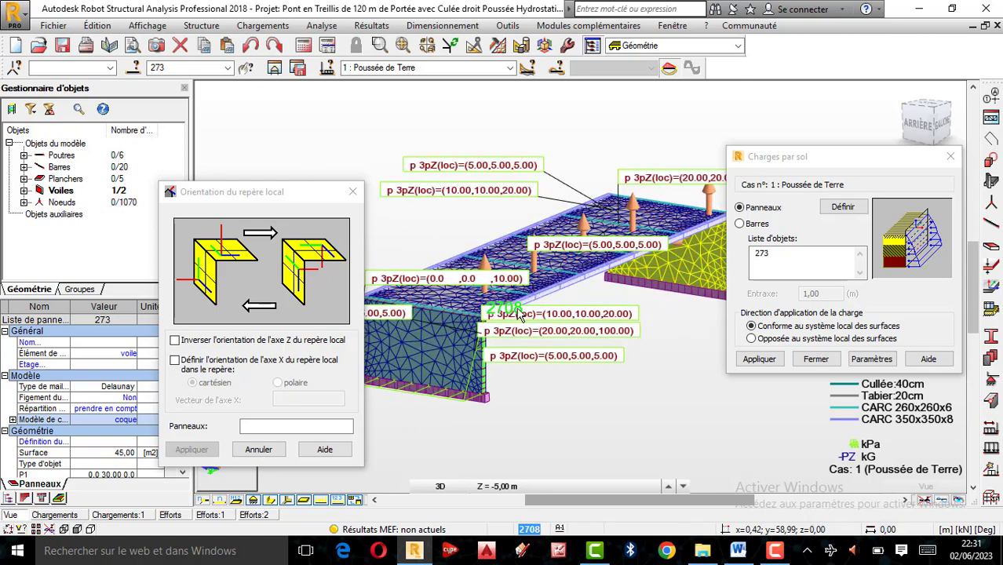
{"action": "scroll", "coordinate": [571, 292], "scroll_direction": "down", "scroll_amount": 1}
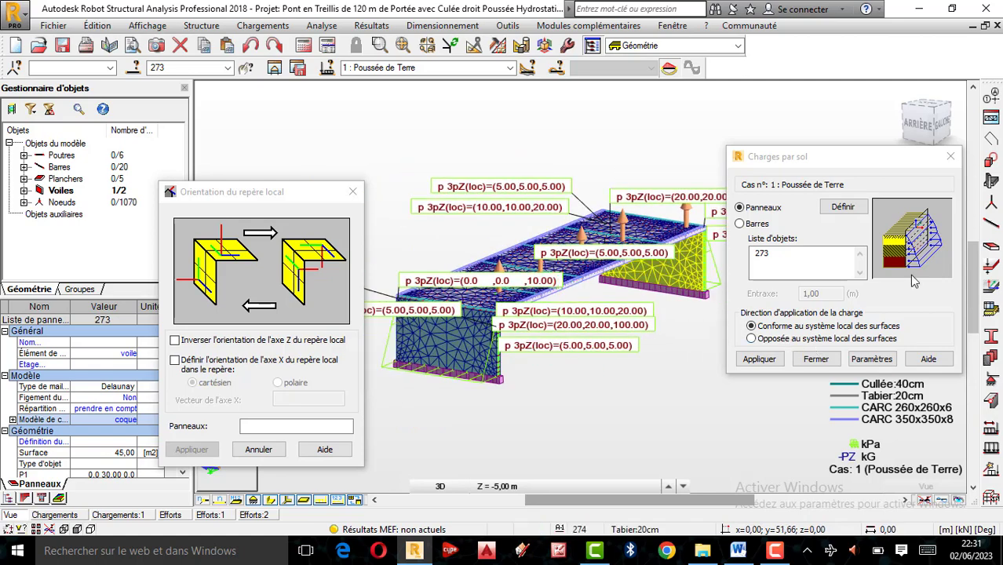
Step: Close the soil load and local axis orientation dialogs
{"action": "left_click", "coordinate": [950, 156]}
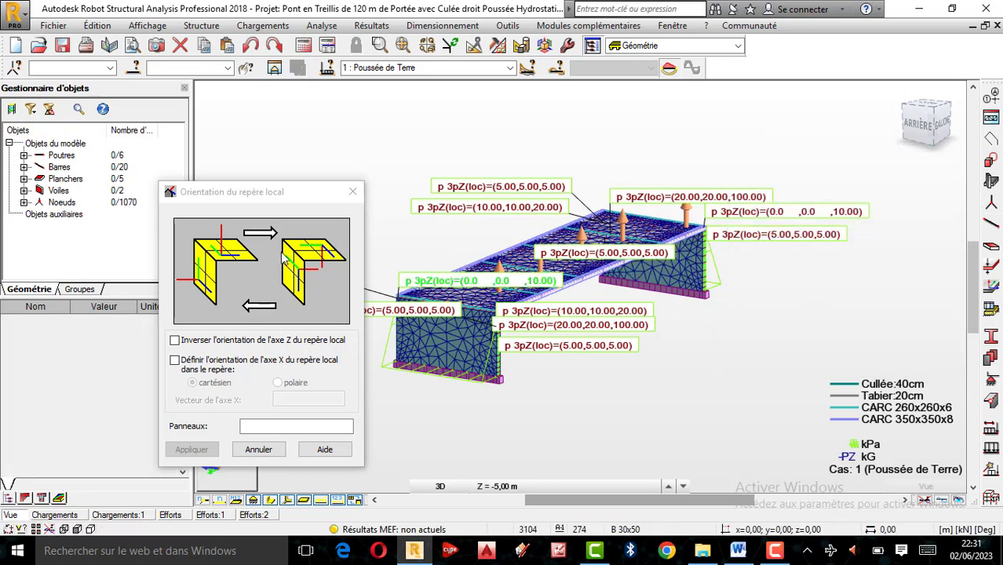
{"action": "left_click", "coordinate": [352, 191]}
{"action": "scroll", "coordinate": [533, 316], "scroll_direction": "up", "scroll_amount": 2}
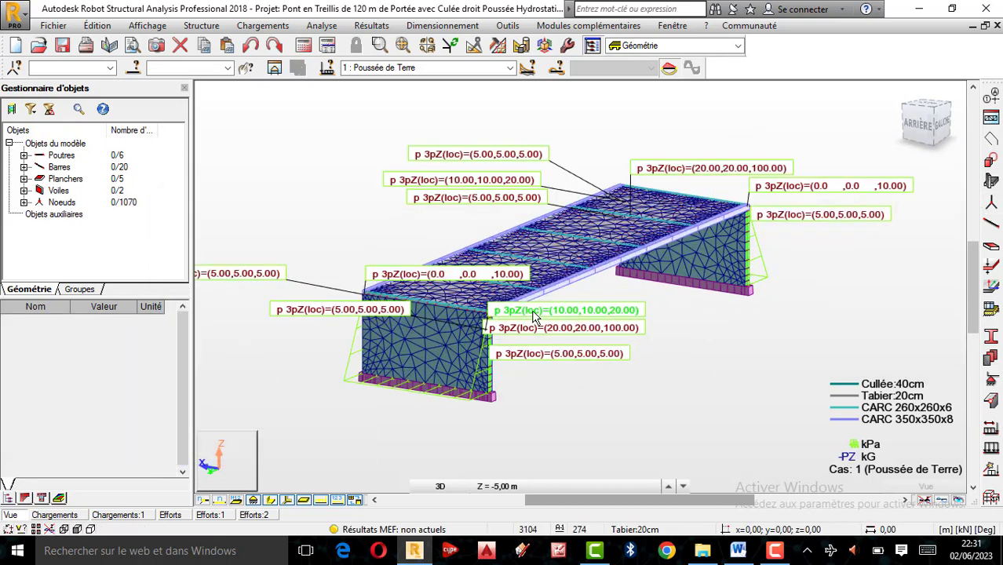
Step: Show the model in XY plan view at the Base level, 0.00 m, and examine the soil loads on both end walls
{"action": "left_click", "coordinate": [458, 489]}
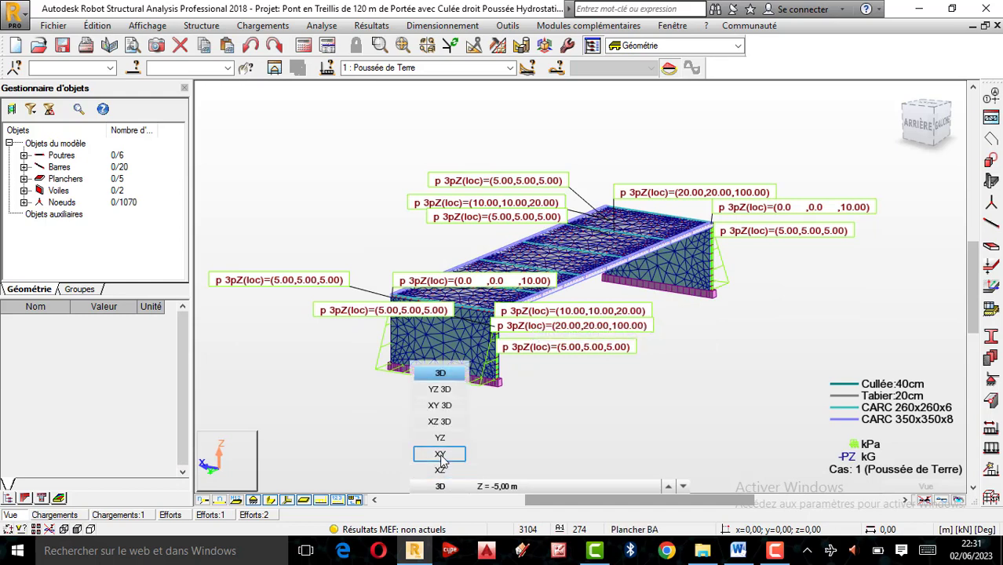
{"action": "left_click", "coordinate": [441, 455]}
{"action": "scroll", "coordinate": [556, 306], "scroll_direction": "down", "scroll_amount": 3}
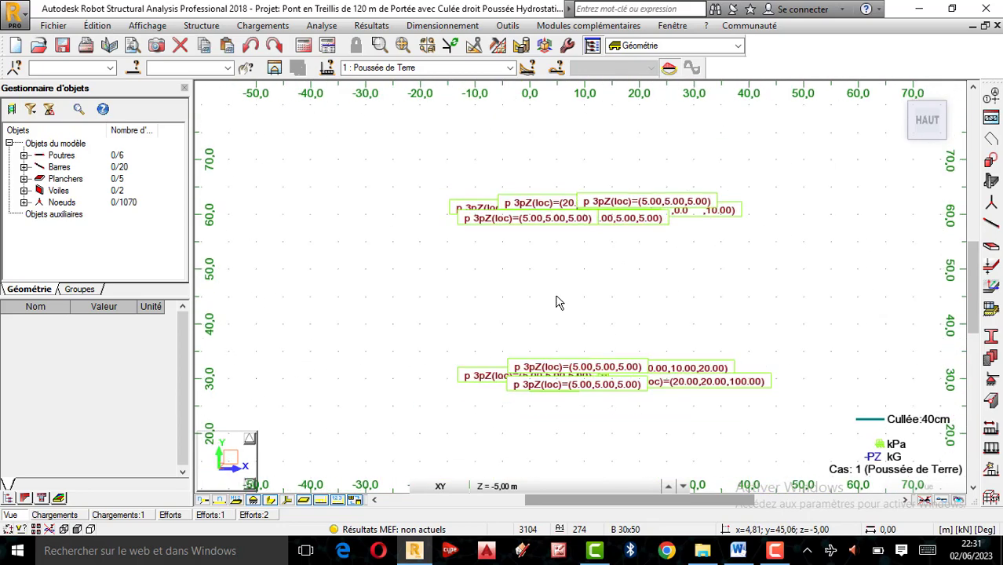
{"action": "left_click", "coordinate": [441, 486]}
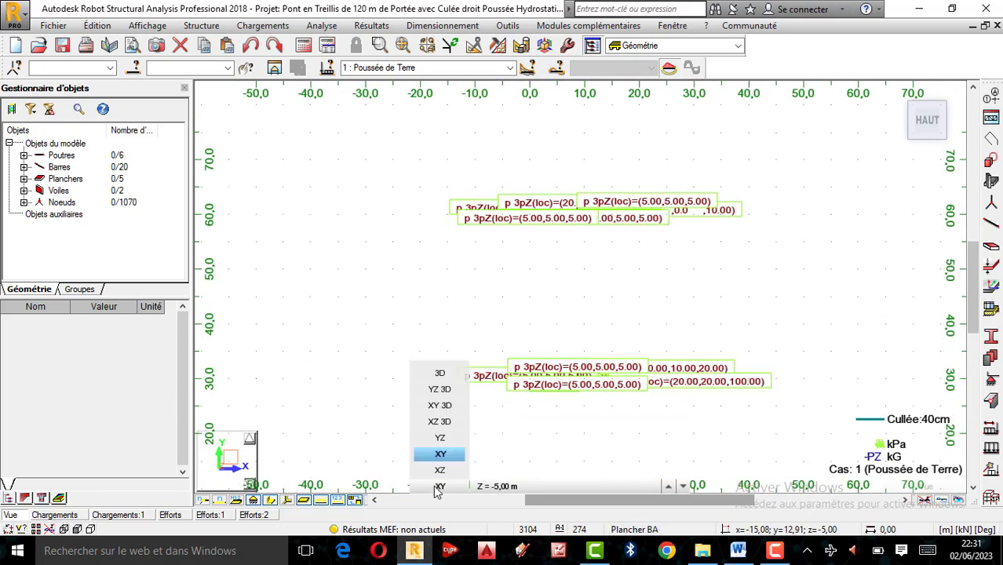
{"action": "left_click", "coordinate": [492, 486]}
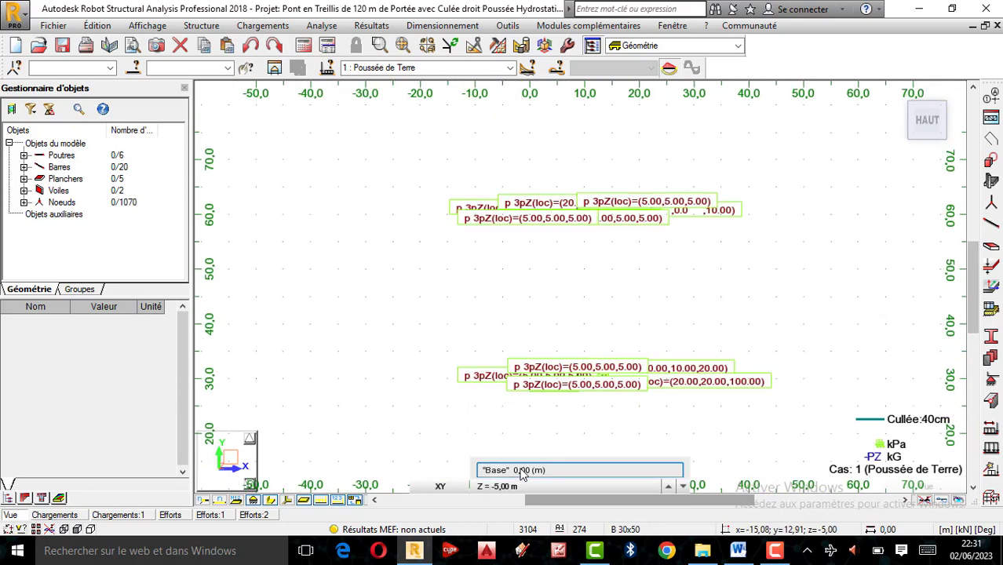
{"action": "left_click", "coordinate": [520, 471]}
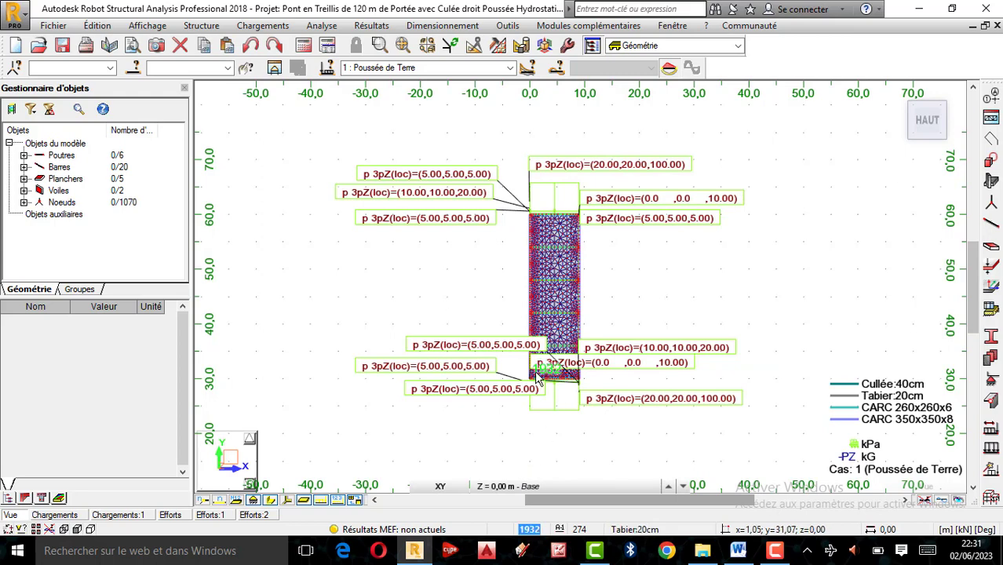
{"action": "scroll", "coordinate": [537, 378], "scroll_direction": "up", "scroll_amount": 1}
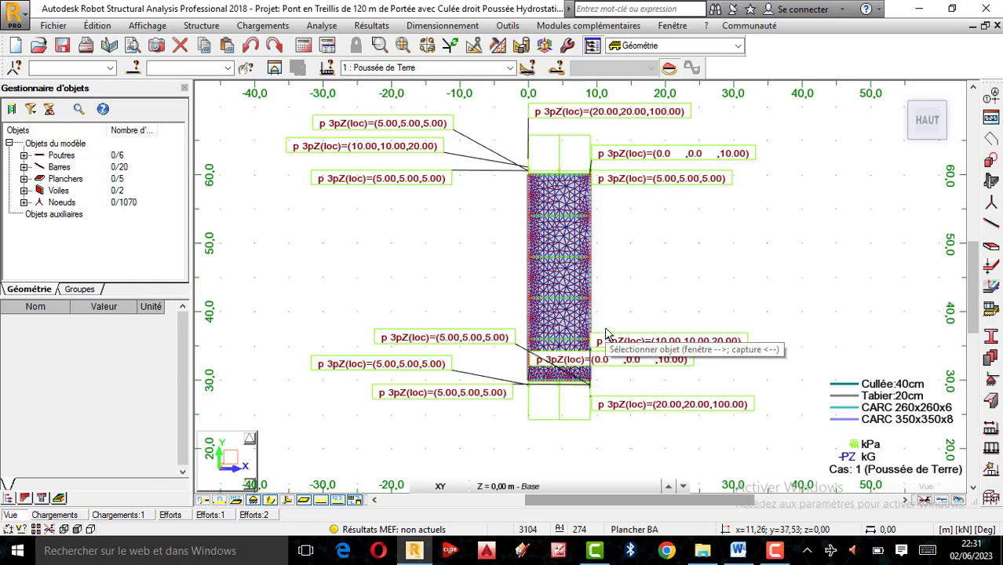
{"action": "scroll", "coordinate": [576, 291], "scroll_direction": "up", "scroll_amount": 1}
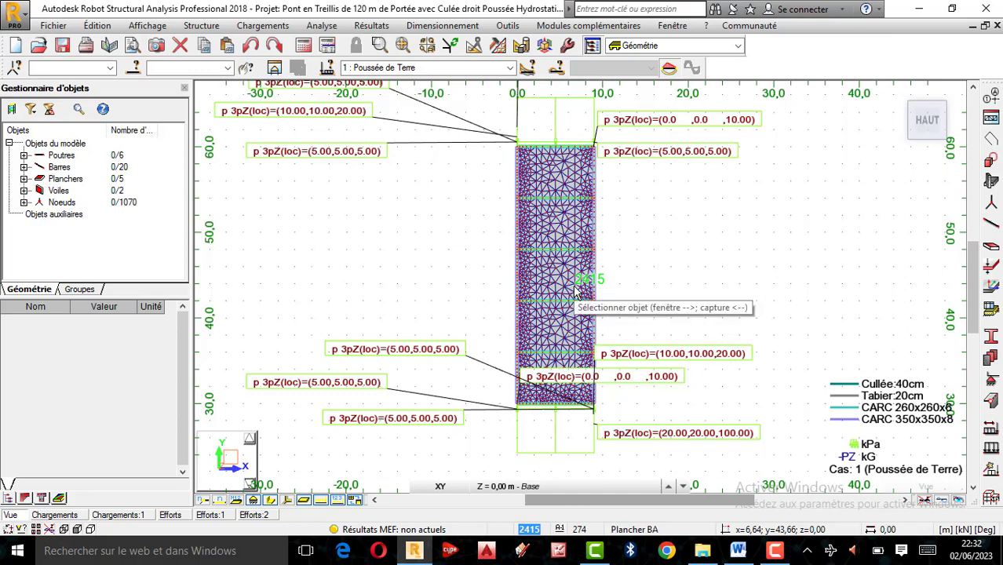
Step: Show the model in XY plan view at the abutment base level, Z = -5.00 m
{"action": "scroll", "coordinate": [575, 292], "scroll_direction": "down", "scroll_amount": 1}
{"action": "middle_click_drag", "start_coordinate": [848, 122], "coordinate": [632, 290], "text": "shift"}
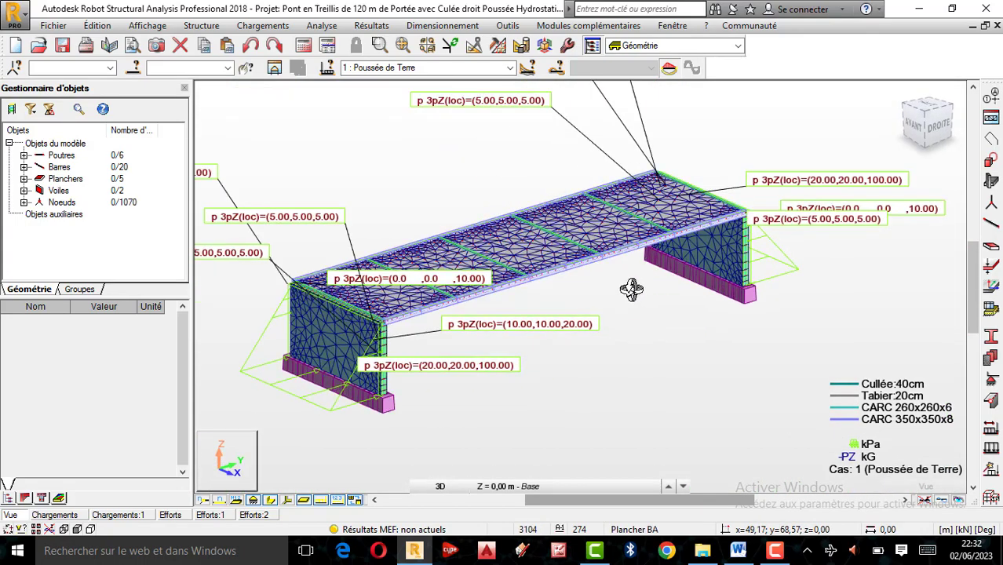
{"action": "middle_click_drag", "start_coordinate": [643, 240], "coordinate": [648, 265], "text": "shift"}
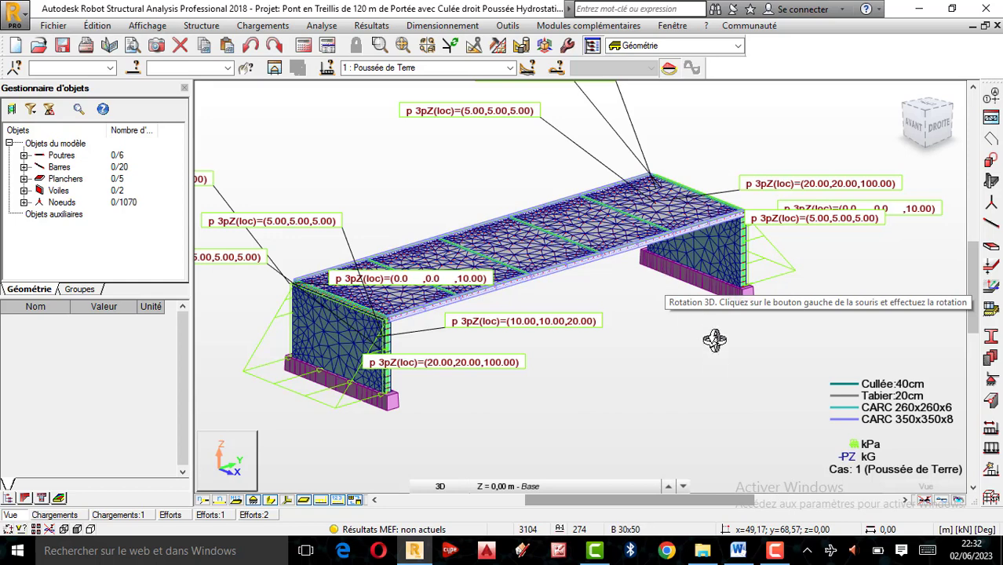
{"action": "left_click", "coordinate": [457, 486]}
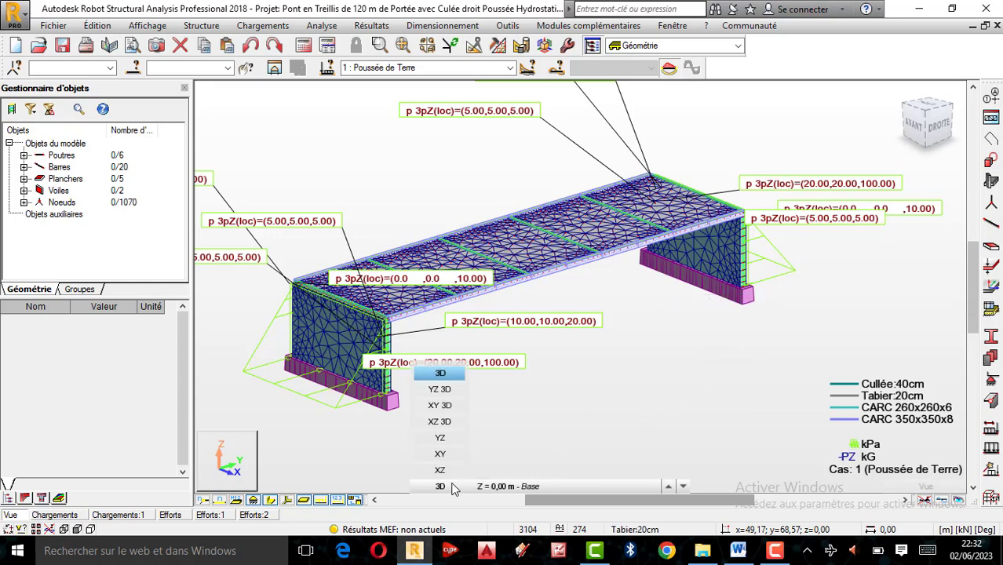
{"action": "left_click", "coordinate": [439, 454]}
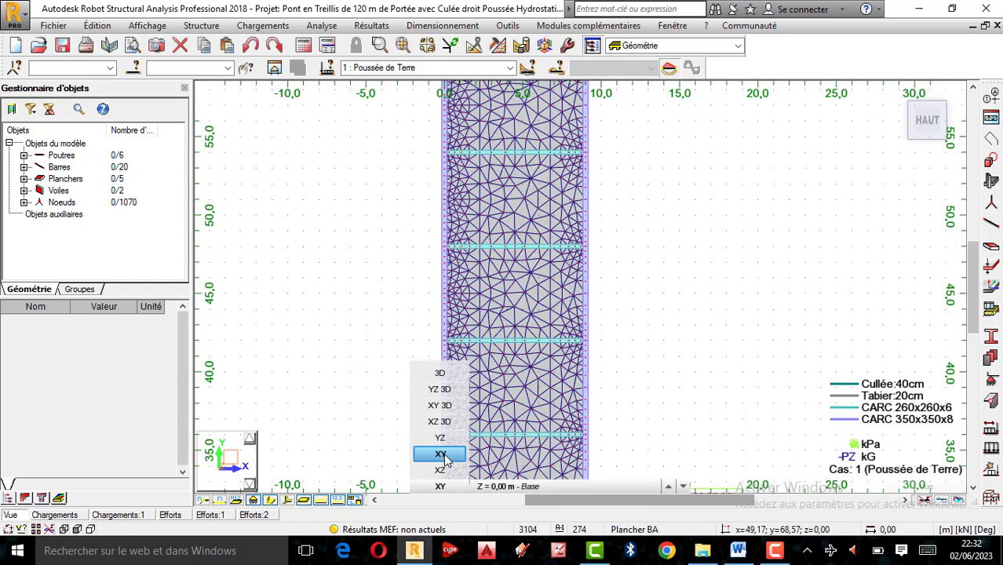
{"action": "scroll", "coordinate": [585, 352], "scroll_direction": "down", "scroll_amount": 4}
{"action": "left_click", "coordinate": [514, 486]}
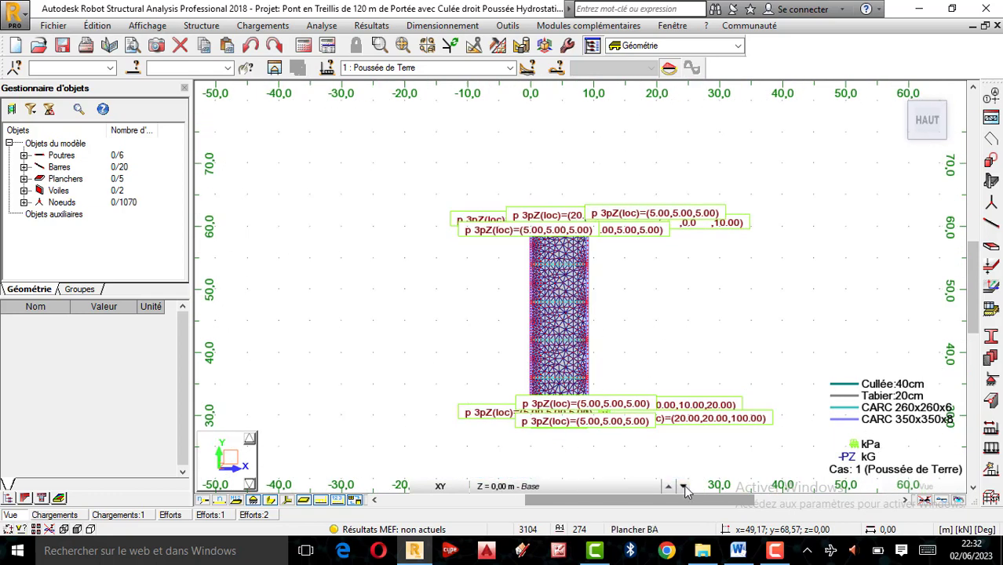
{"action": "left_click", "coordinate": [682, 486]}
{"action": "scroll", "coordinate": [555, 404], "scroll_direction": "up", "scroll_amount": 2}
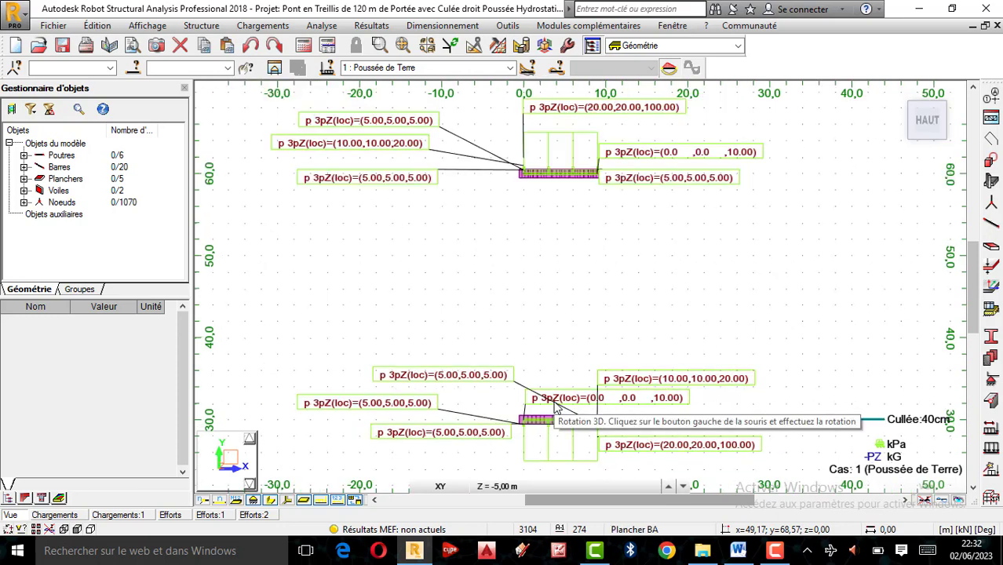
Step: Hide the value labels of the soil loads on both abutment walls
{"action": "left_click", "coordinate": [339, 500]}
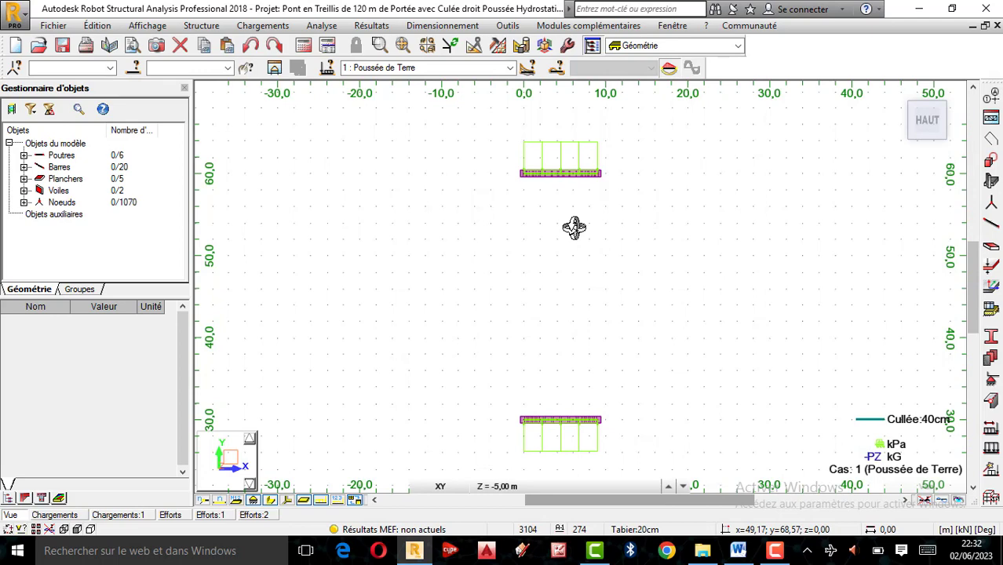
{"action": "scroll", "coordinate": [571, 177], "scroll_direction": "down", "scroll_amount": 1}
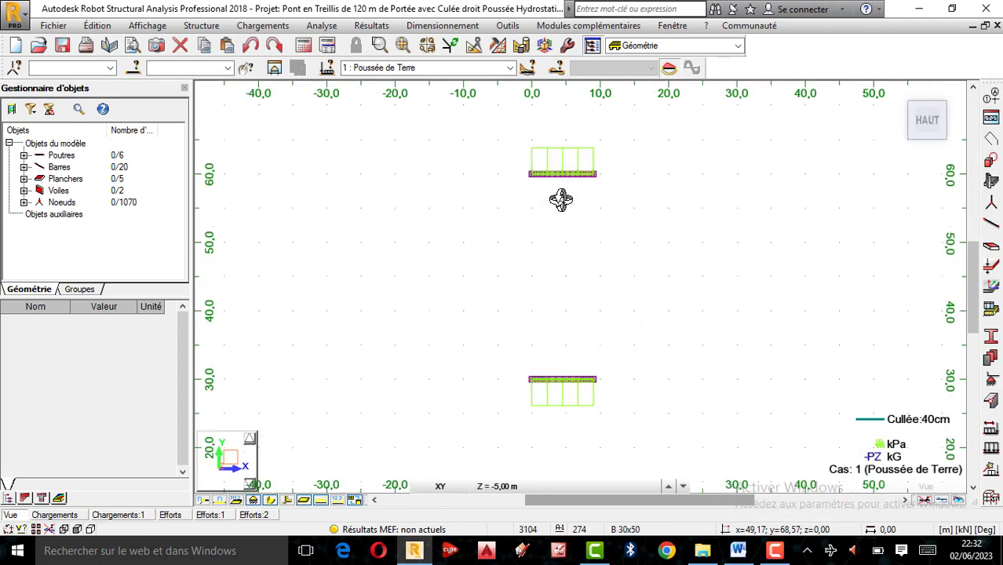
{"action": "scroll", "coordinate": [561, 201], "scroll_direction": "up", "scroll_amount": 1}
{"action": "scroll", "coordinate": [560, 206], "scroll_direction": "up", "scroll_amount": 1}
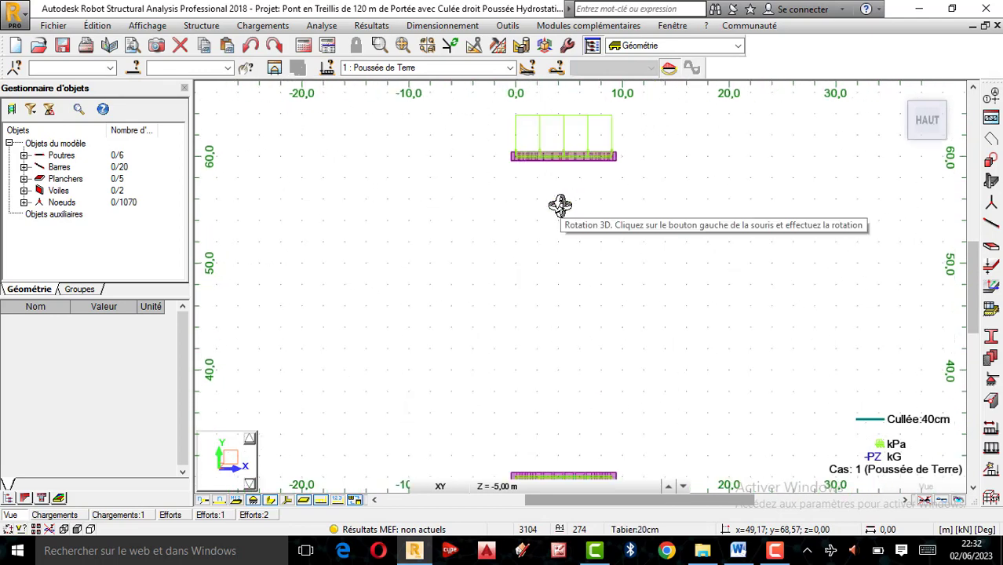
{"action": "scroll", "coordinate": [561, 206], "scroll_direction": "down", "scroll_amount": 1}
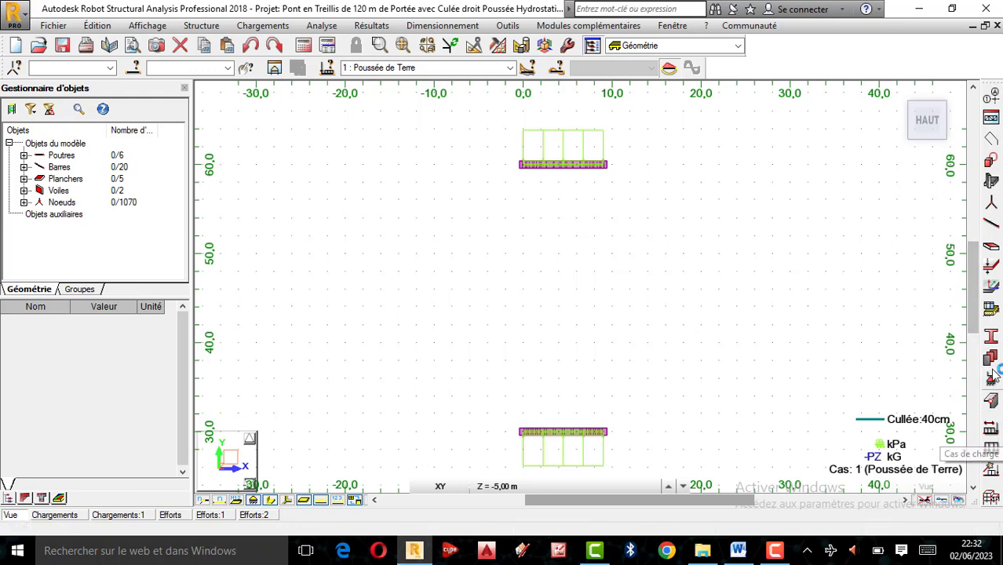
Step: Add a rectangular floor slab of thickness Radier:50cm, 9 by 30 m, between the bases of the two abutment walls
{"action": "left_click", "coordinate": [991, 182]}
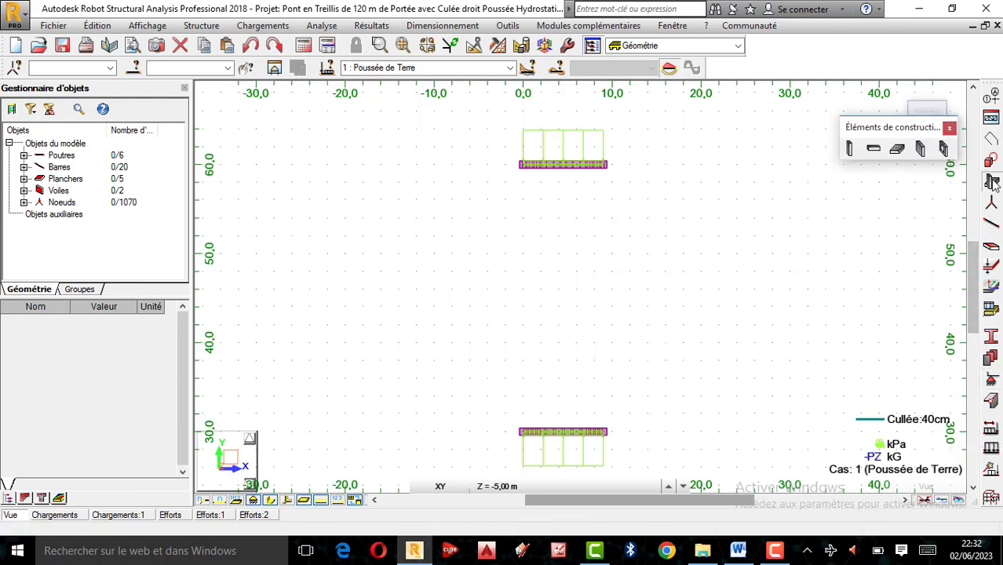
{"action": "left_click", "coordinate": [899, 150]}
{"action": "left_click", "coordinate": [246, 154]}
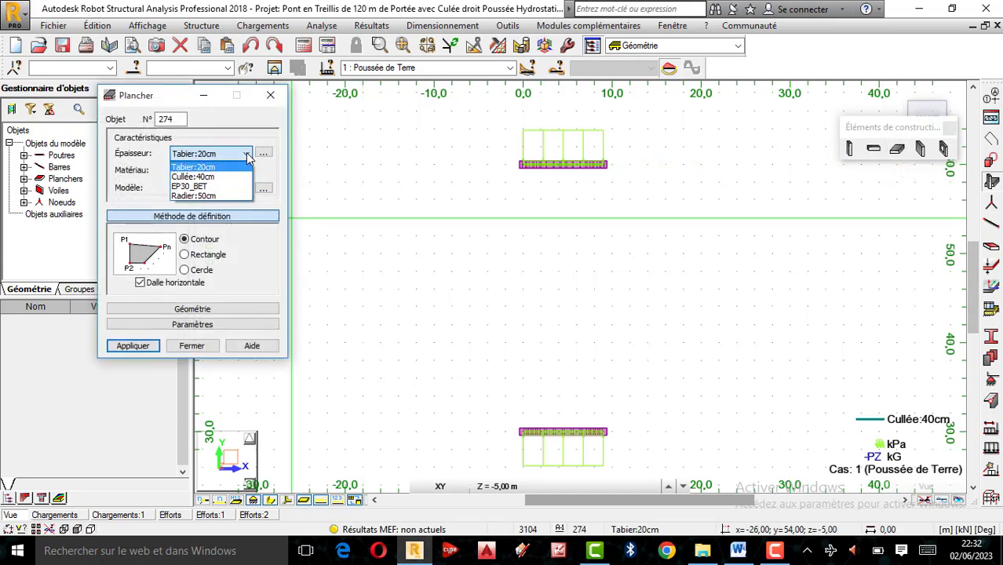
{"action": "left_click", "coordinate": [208, 197]}
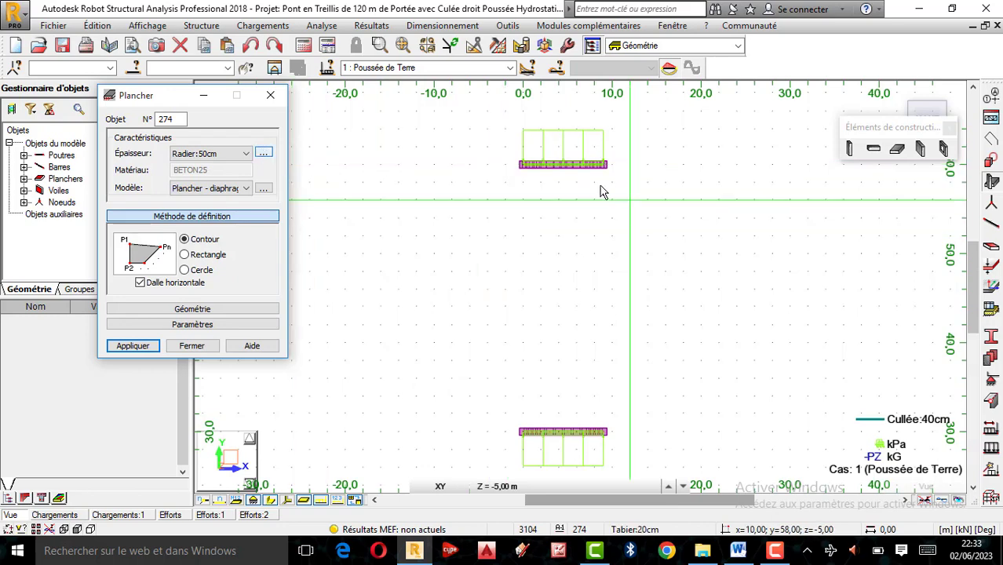
{"action": "left_click", "coordinate": [209, 257]}
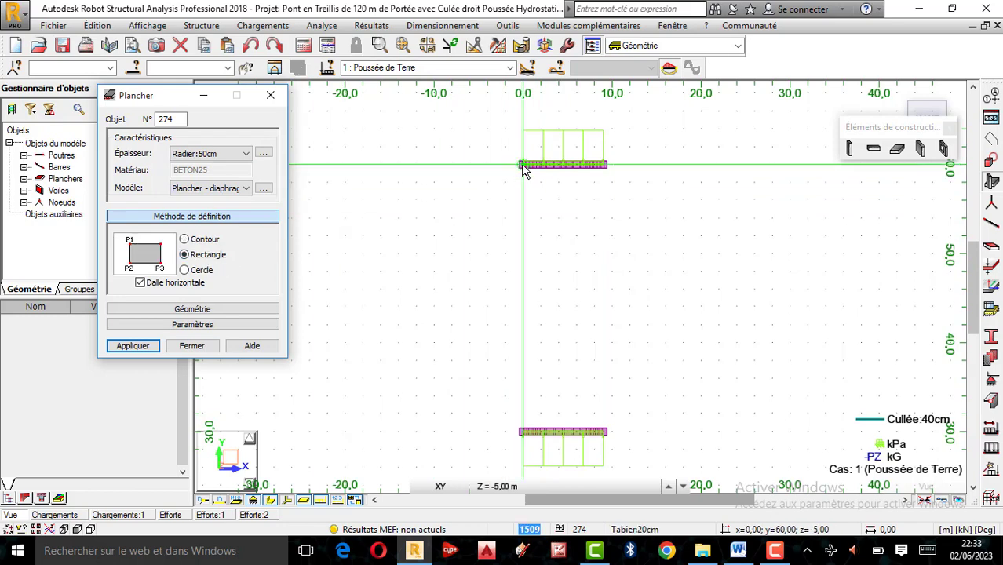
{"action": "left_click", "coordinate": [526, 167]}
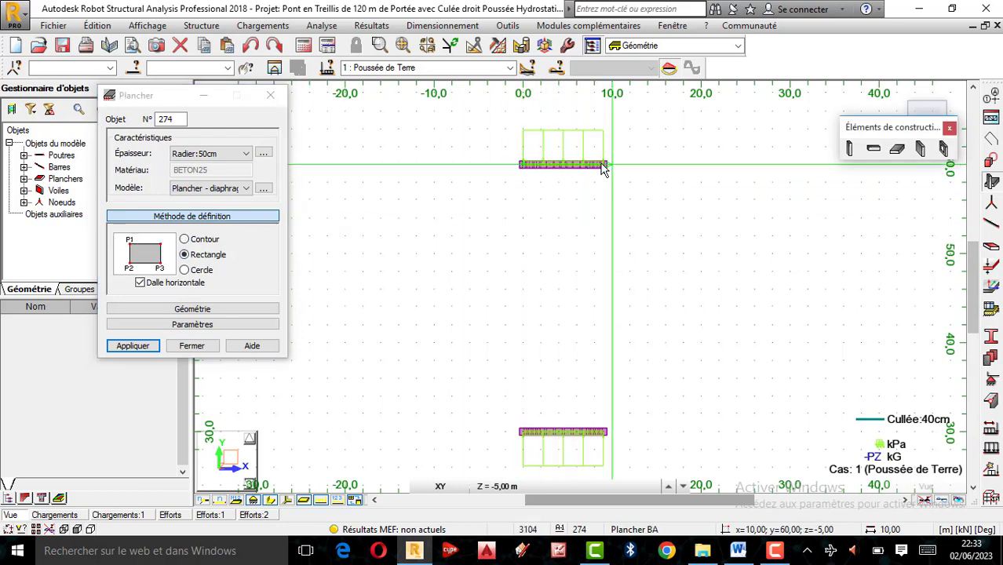
{"action": "scroll", "coordinate": [603, 171], "scroll_direction": "up", "scroll_amount": 2}
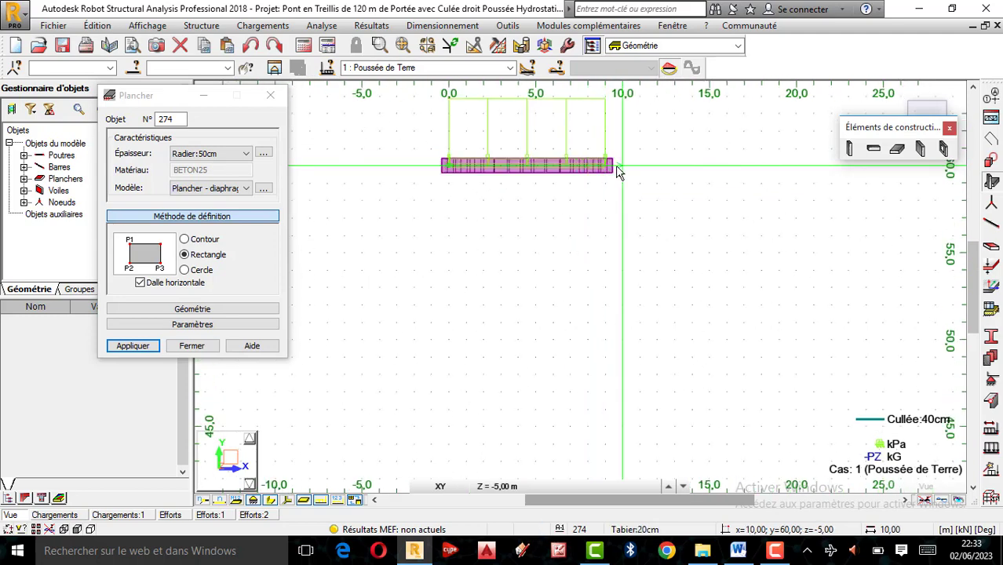
{"action": "scroll", "coordinate": [614, 153], "scroll_direction": "down", "scroll_amount": 2}
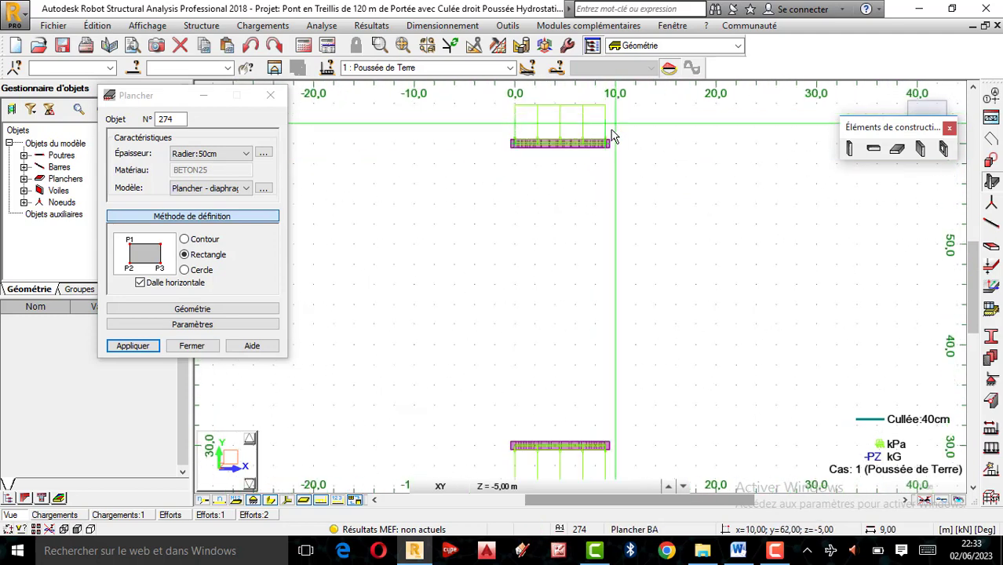
{"action": "left_click", "coordinate": [603, 445]}
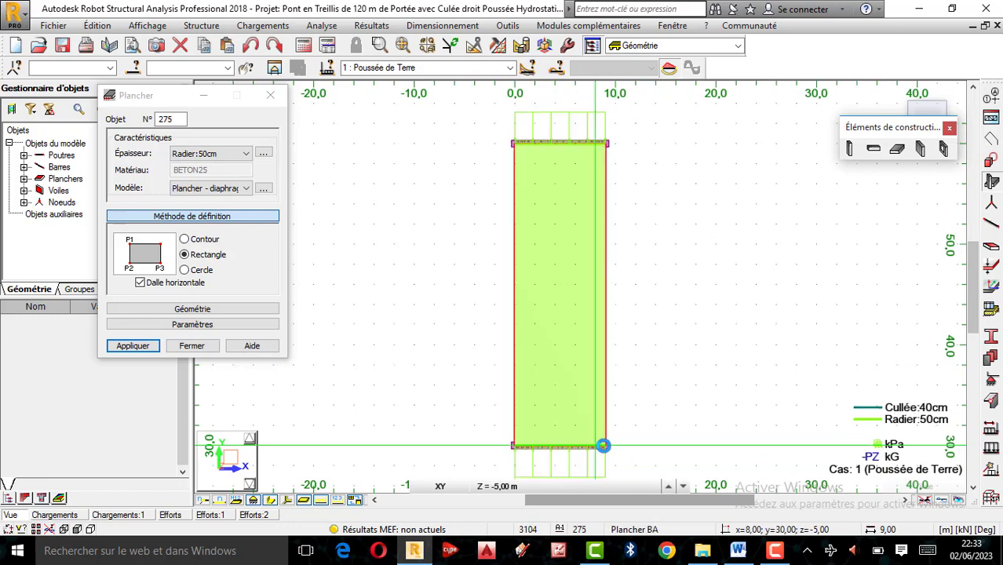
{"action": "left_click", "coordinate": [276, 99]}
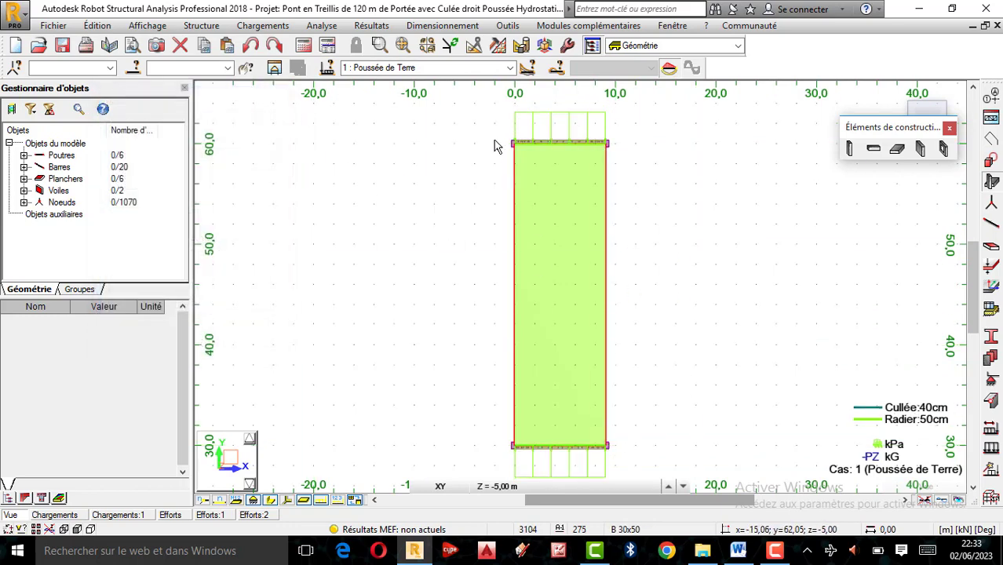
Step: Examine the new base slab between the abutment walls in the 3D view
{"action": "left_click", "coordinate": [899, 94]}
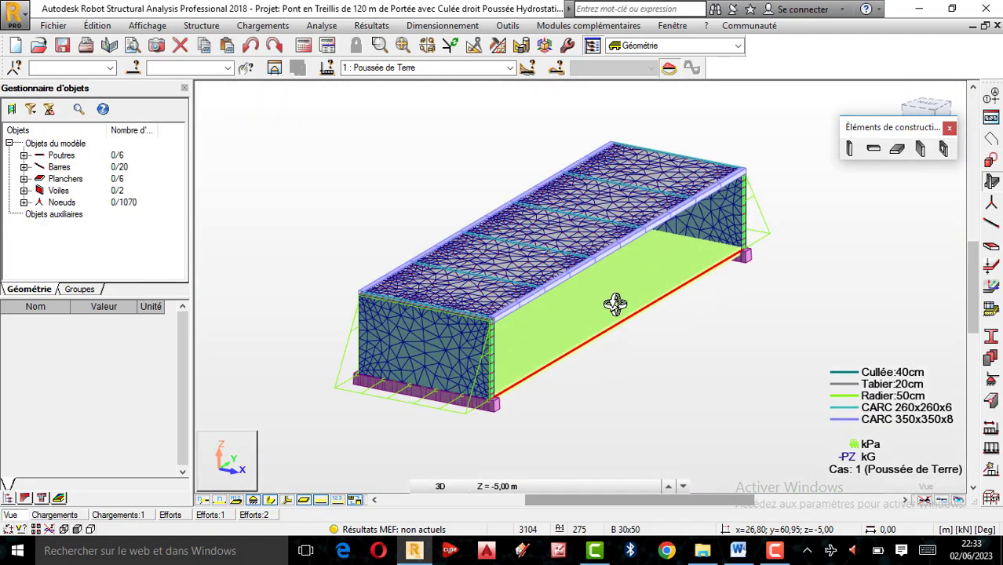
{"action": "left_click_drag", "start_coordinate": [615, 303], "coordinate": [616, 266]}
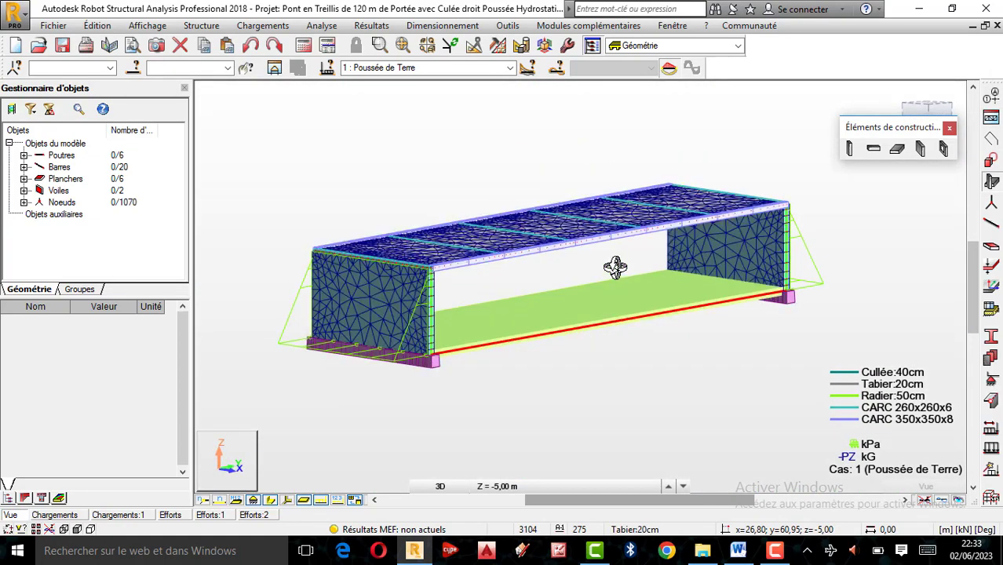
{"action": "scroll", "coordinate": [624, 263], "scroll_direction": "up", "scroll_amount": 5}
{"action": "scroll", "coordinate": [624, 263], "scroll_direction": "down", "scroll_amount": 8}
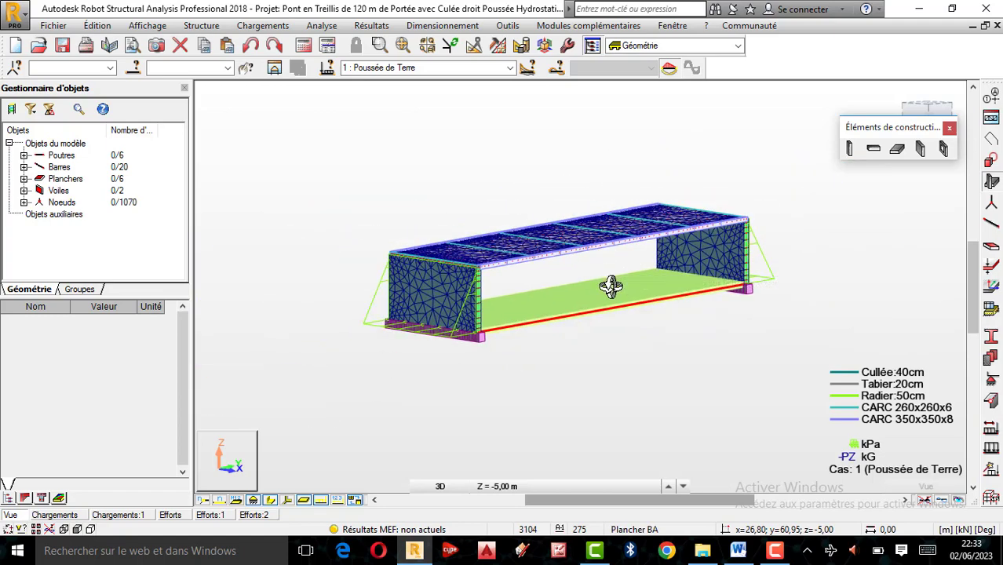
{"action": "scroll", "coordinate": [601, 281], "scroll_direction": "up", "scroll_amount": 5}
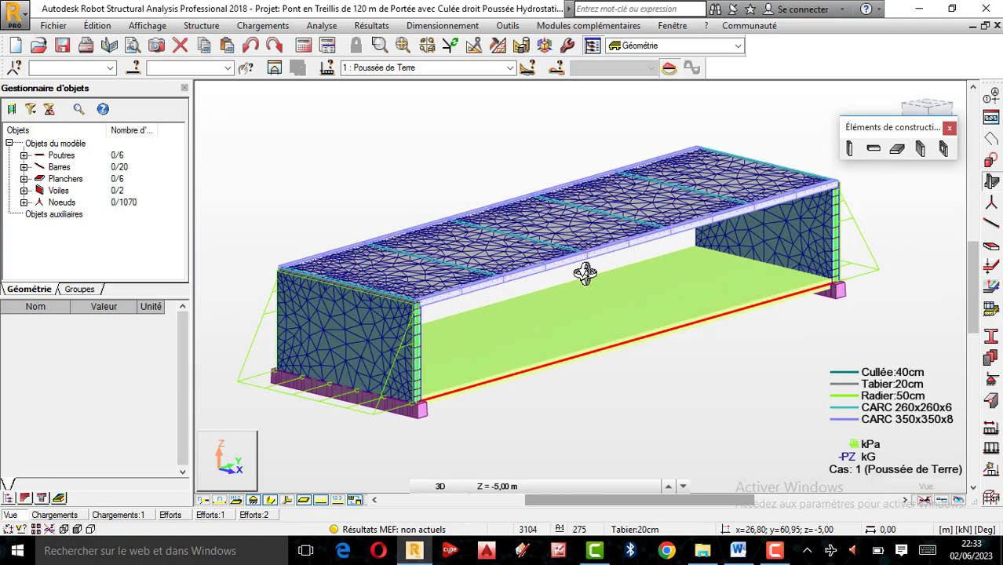
{"action": "scroll", "coordinate": [585, 273], "scroll_direction": "down", "scroll_amount": 2}
{"action": "right_click", "coordinate": [674, 328]}
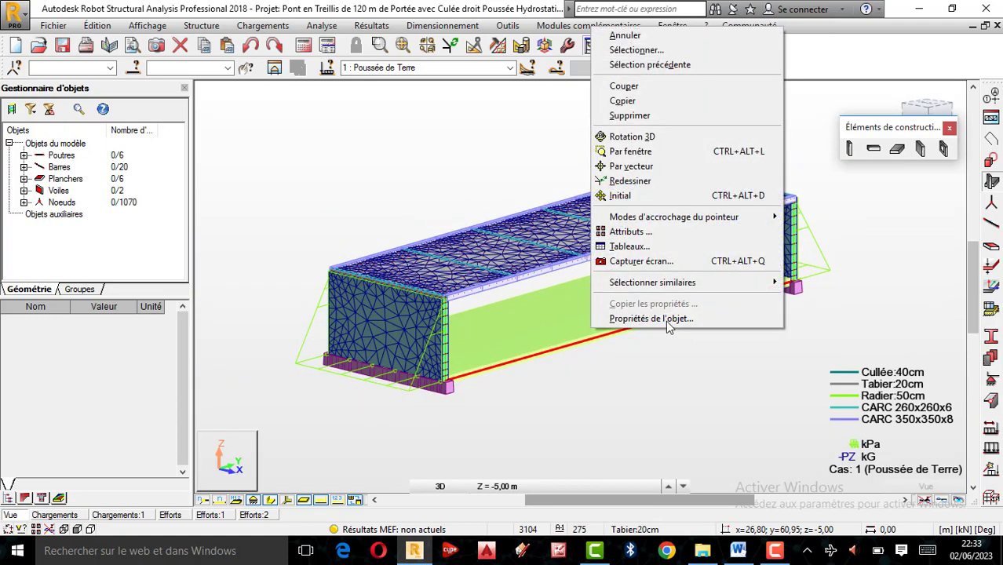
{"action": "left_click", "coordinate": [625, 36]}
Step: Set the base slab's meshing options to a 0.30 m element size and 3-node triangular surface elements
{"action": "left_click", "coordinate": [619, 300]}
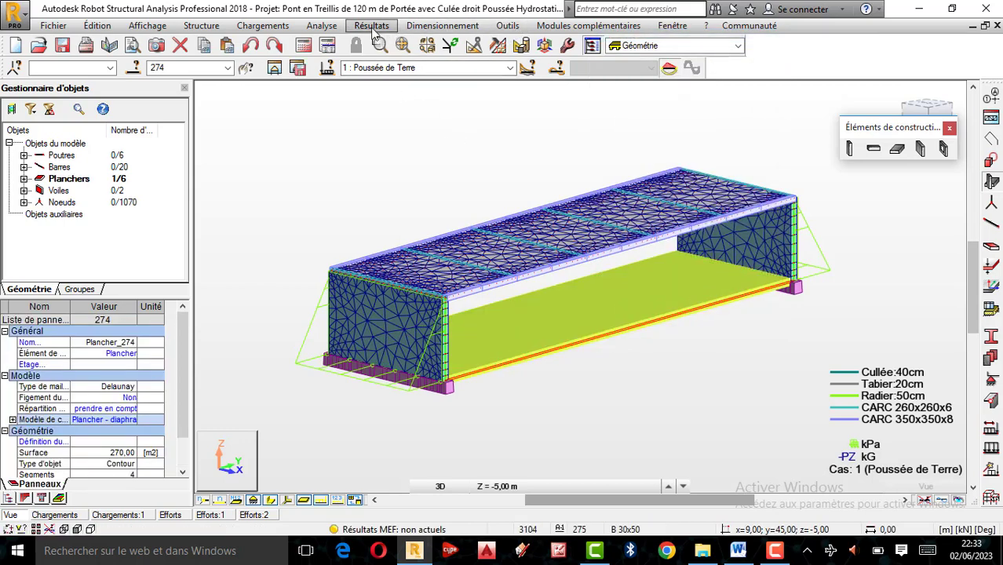
{"action": "left_click", "coordinate": [324, 28]}
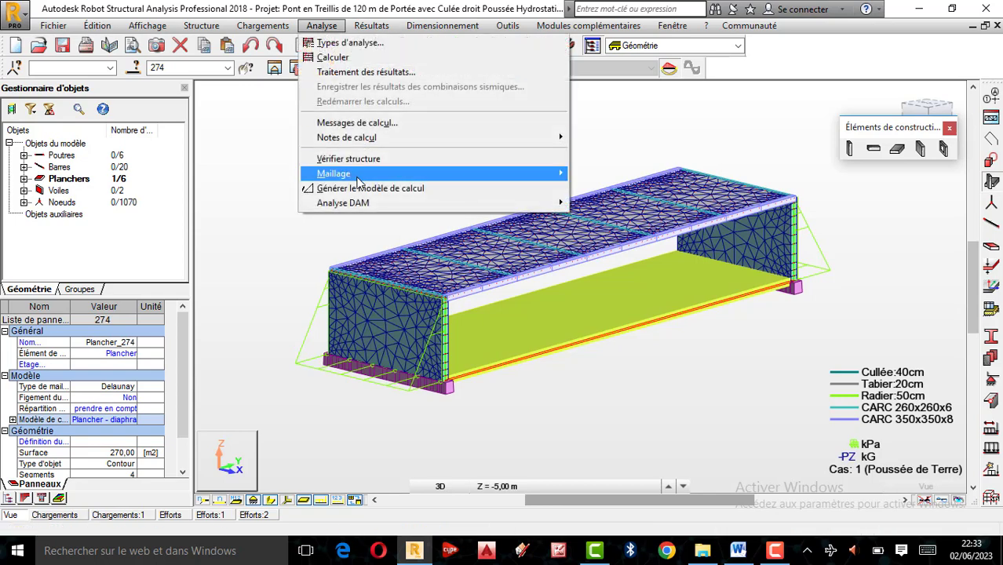
{"action": "mouse_move", "coordinate": [342, 173]}
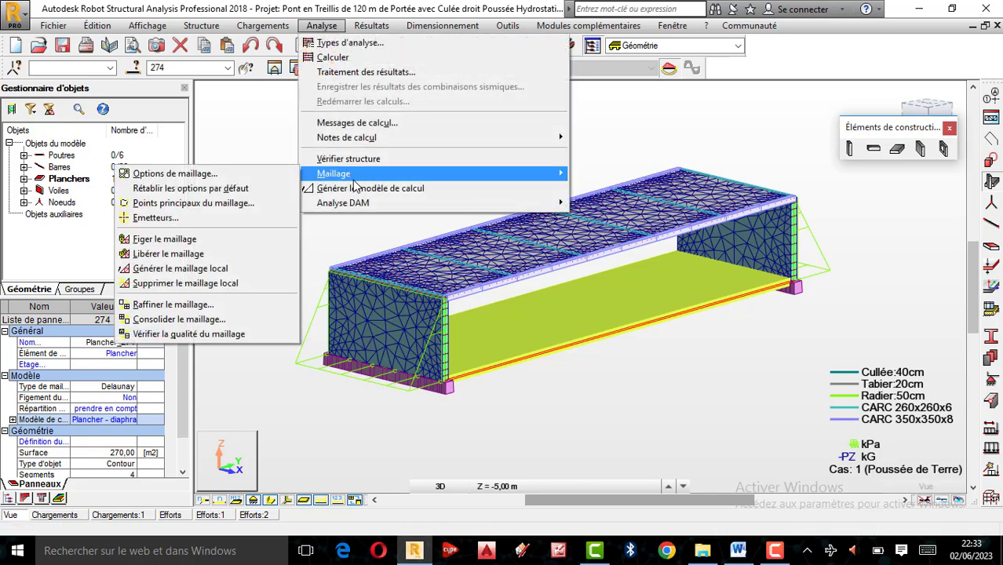
{"action": "left_click", "coordinate": [213, 174]}
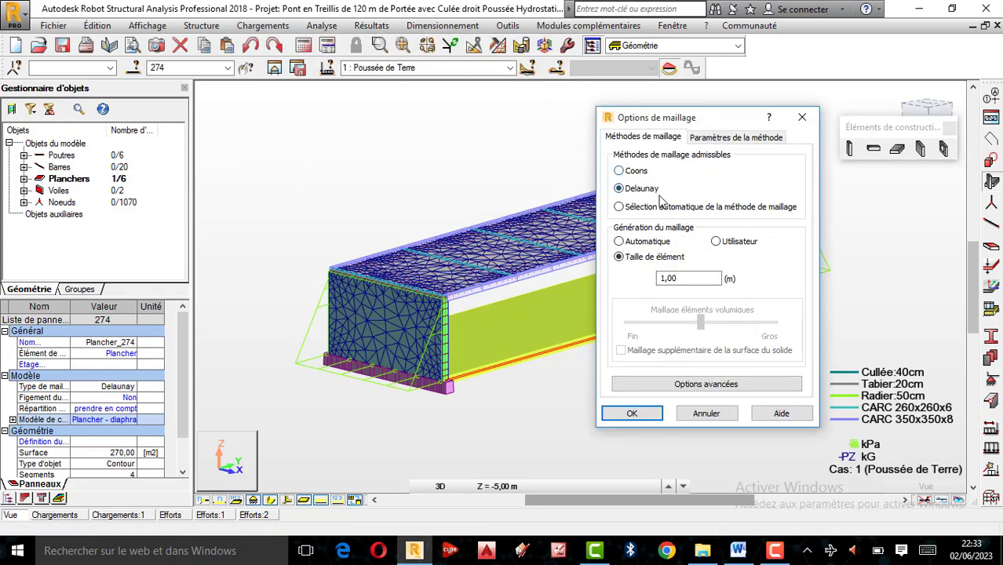
{"action": "double_click", "coordinate": [679, 278]}
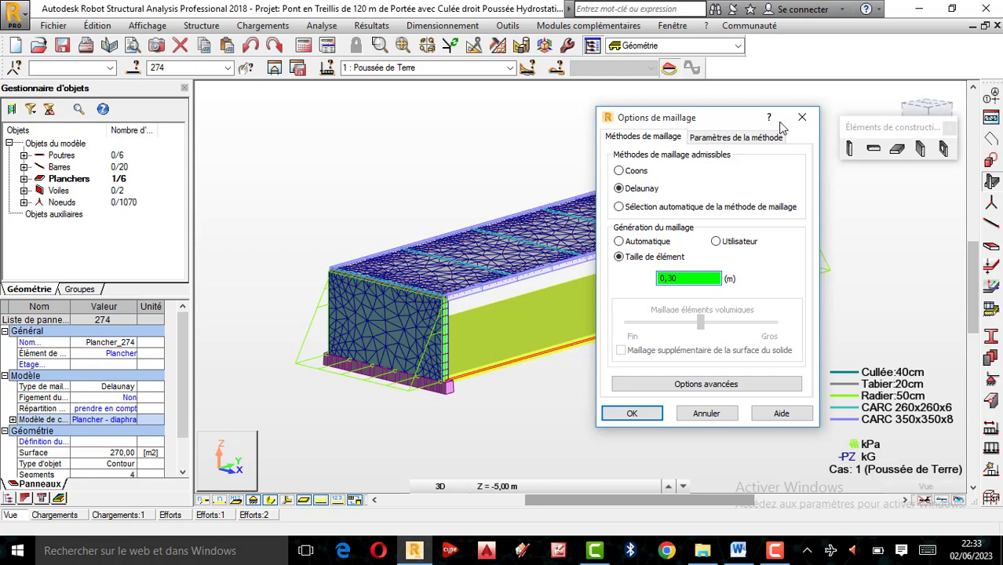
{"action": "left_click", "coordinate": [694, 384]}
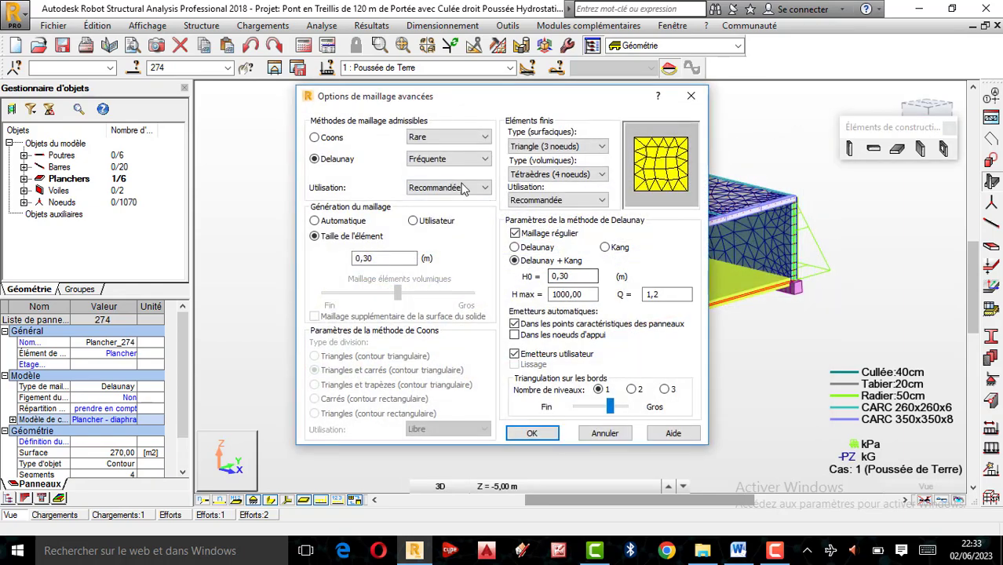
{"action": "left_click", "coordinate": [544, 149]}
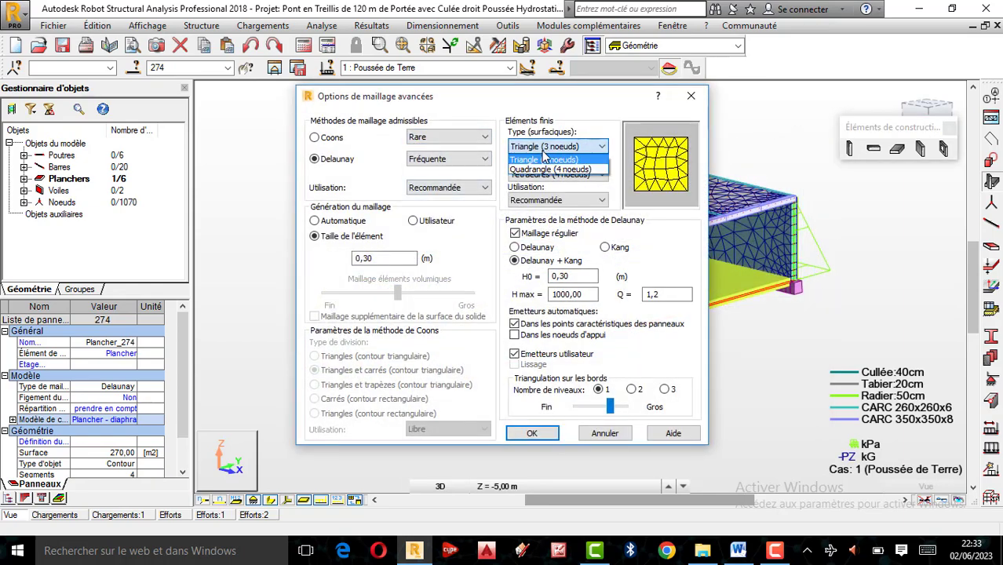
{"action": "left_click", "coordinate": [544, 158]}
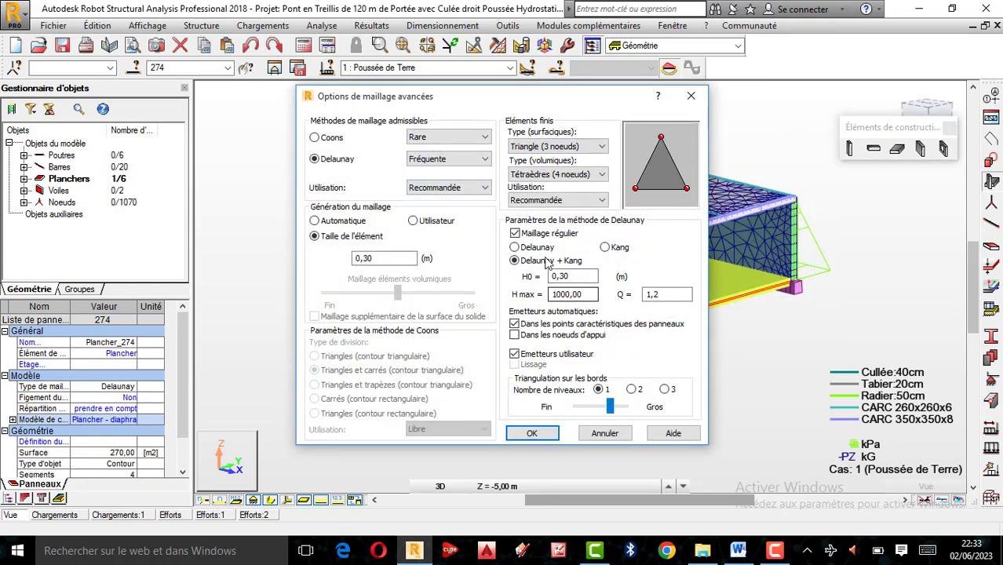
{"action": "left_click", "coordinate": [544, 438]}
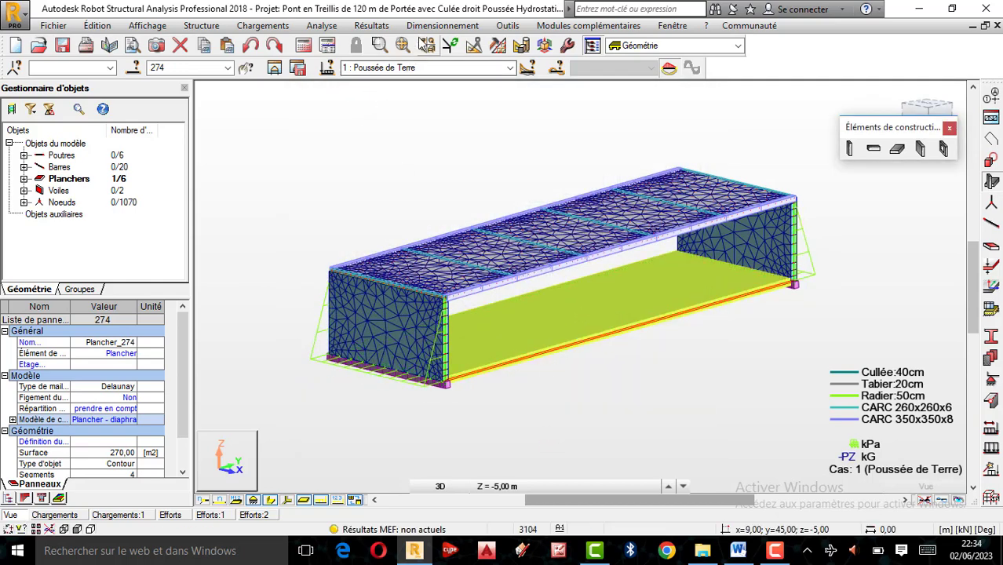
Step: Generate the structure's calculation model with the base slab included
{"action": "left_click", "coordinate": [321, 25]}
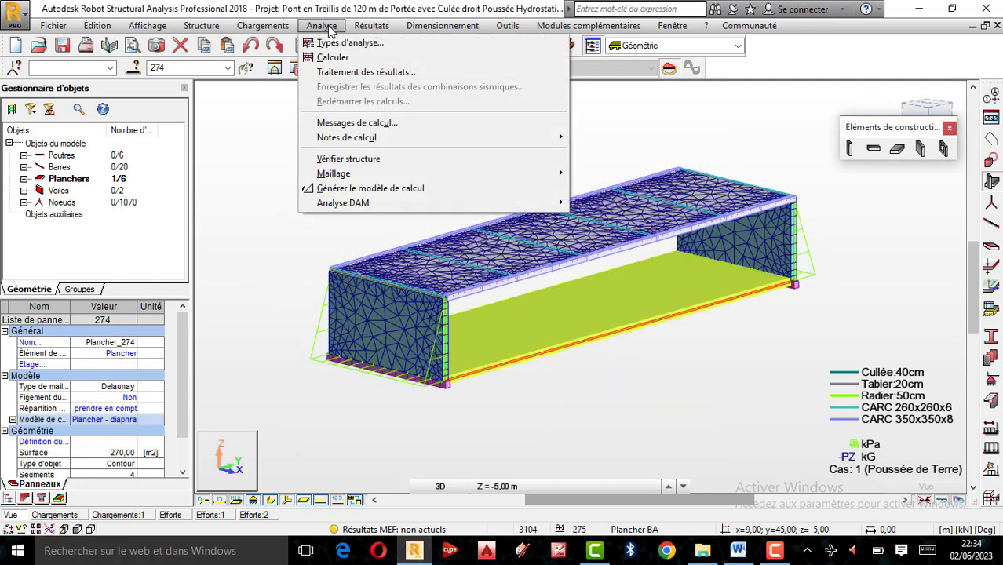
{"action": "left_click", "coordinate": [350, 188]}
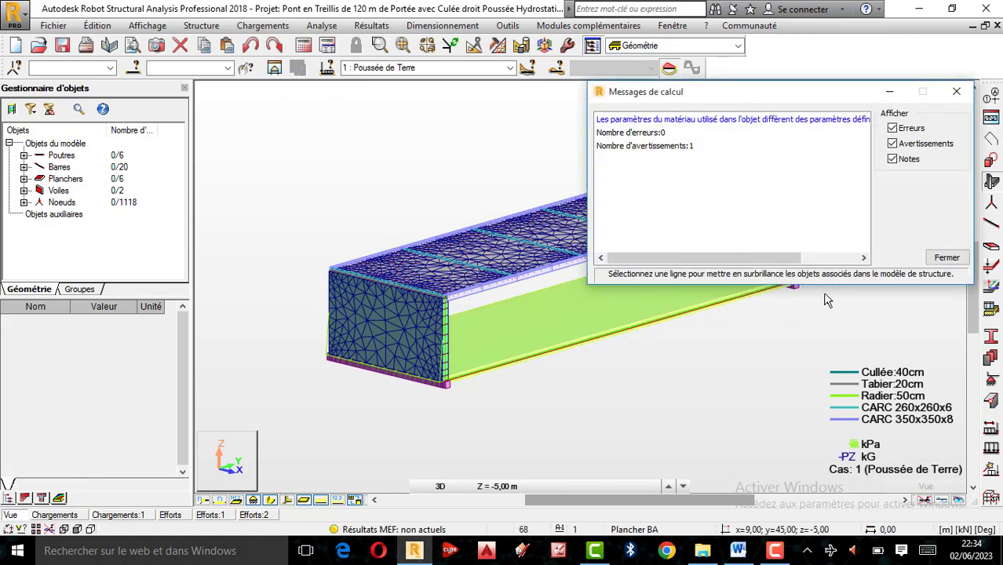
Step: Turn on the load value labels and make 2 : Poussée Hydrostatique the active load case
{"action": "left_click", "coordinate": [957, 92]}
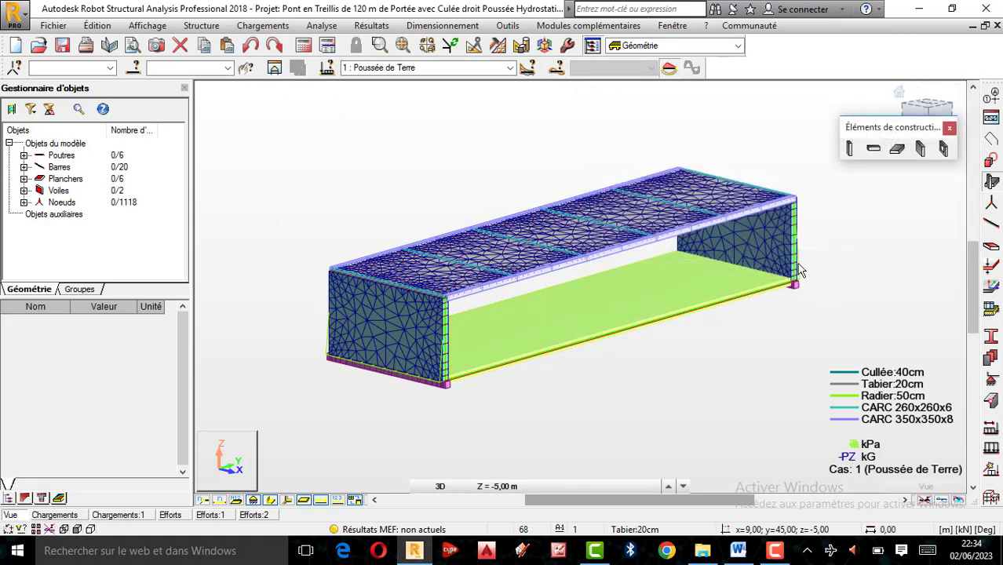
{"action": "right_click", "coordinate": [752, 300]}
{"action": "left_click", "coordinate": [787, 360]}
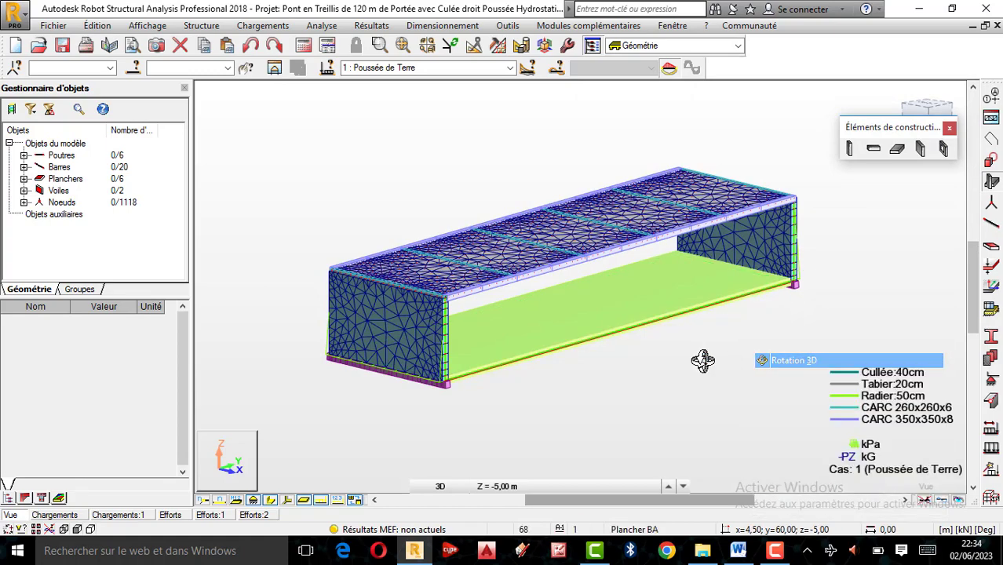
{"action": "mouse_move", "coordinate": [703, 361]}
{"action": "left_mouse_down"}
{"action": "mouse_move", "coordinate": [697, 382]}
{"action": "mouse_move", "coordinate": [623, 336]}
{"action": "mouse_move", "coordinate": [711, 353]}
{"action": "left_mouse_up"}
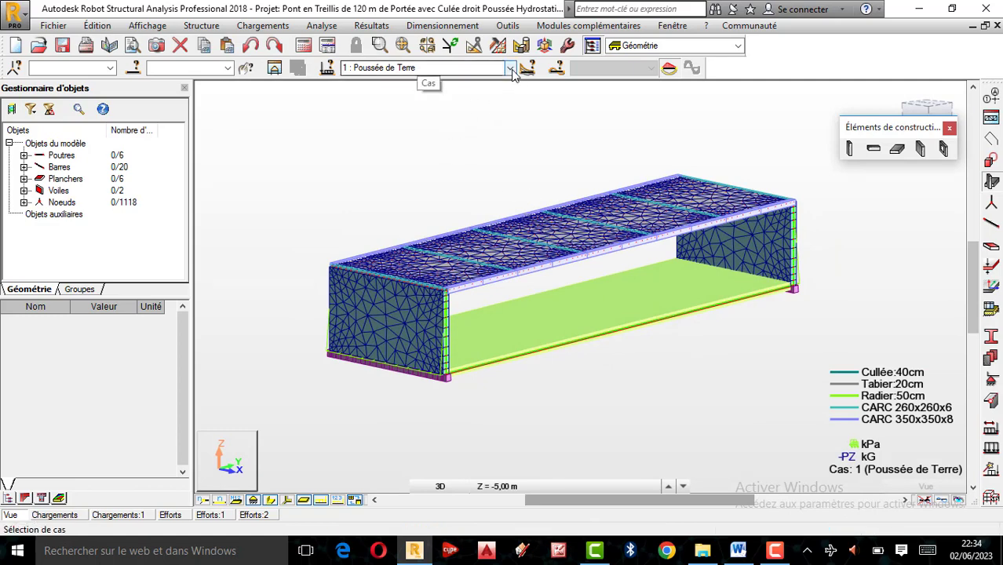
{"action": "left_click", "coordinate": [337, 501]}
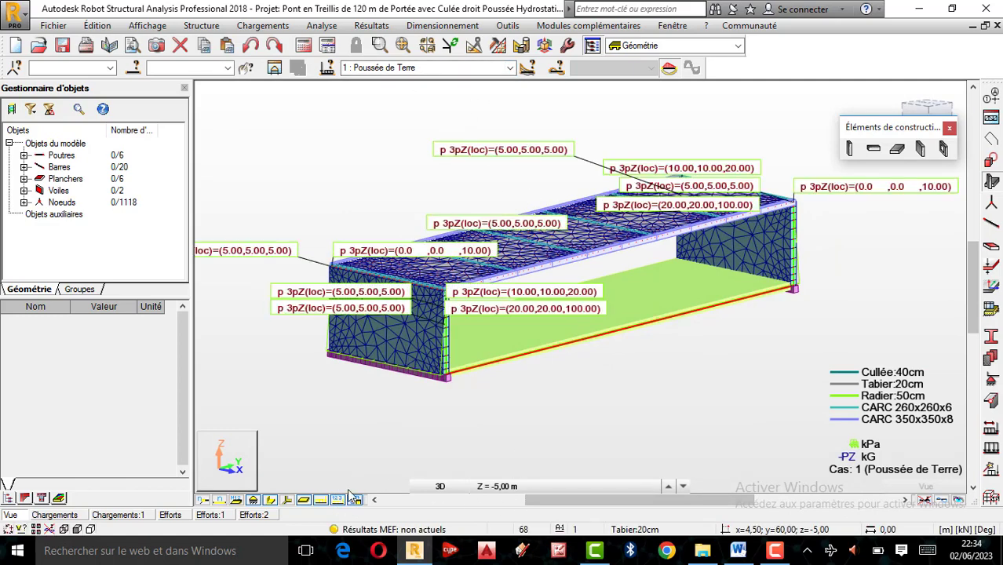
{"action": "left_click", "coordinate": [510, 69]}
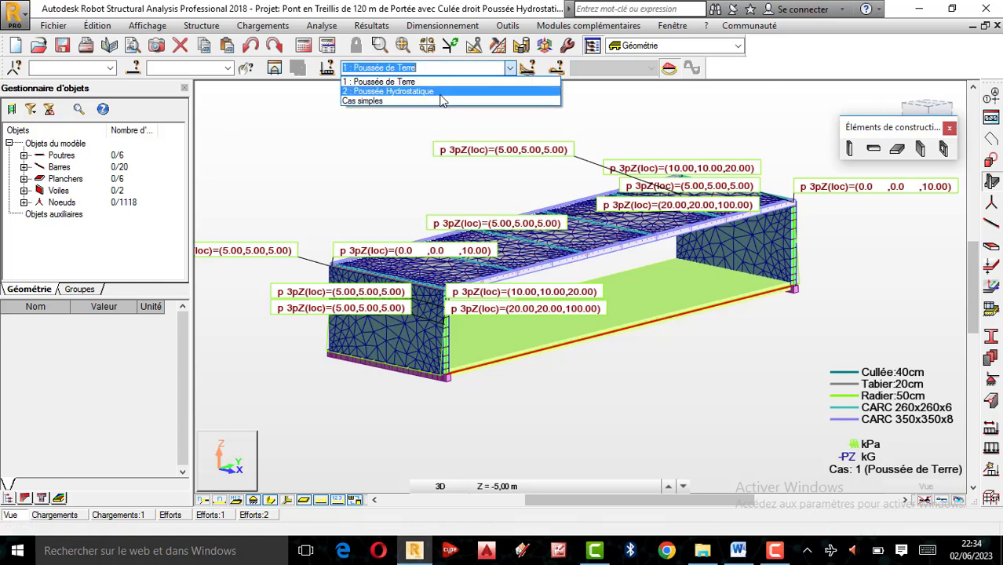
{"action": "left_click", "coordinate": [431, 93]}
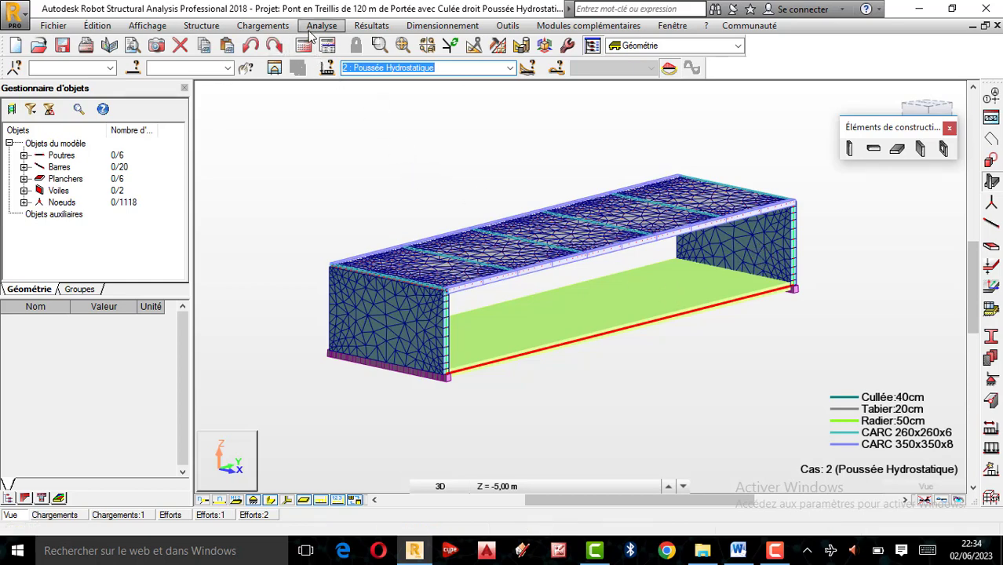
Step: Reverse the local Z axis of the far abutment wall, panel 272
{"action": "left_click", "coordinate": [259, 29]}
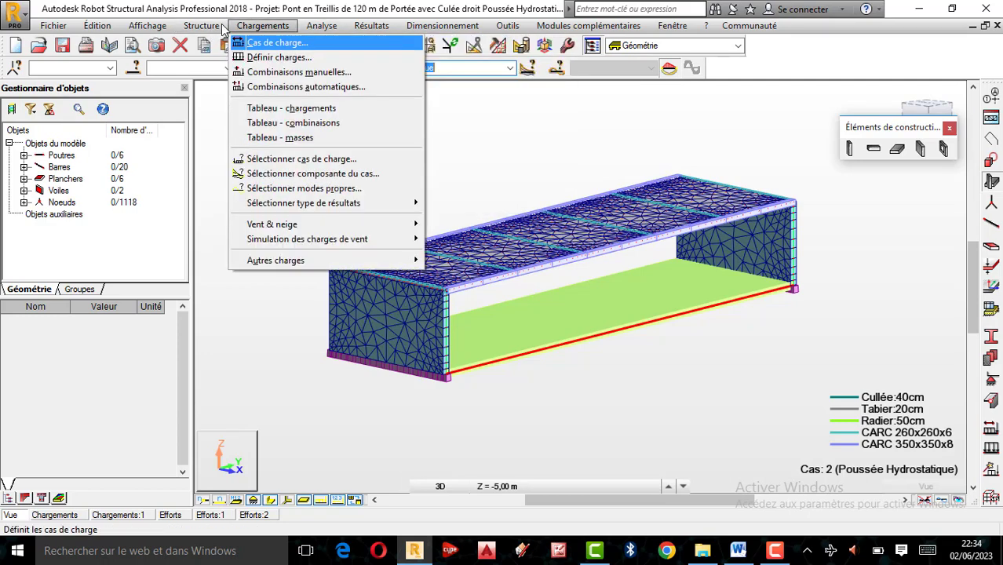
{"action": "mouse_move", "coordinate": [201, 26]}
{"action": "mouse_move", "coordinate": [227, 303]}
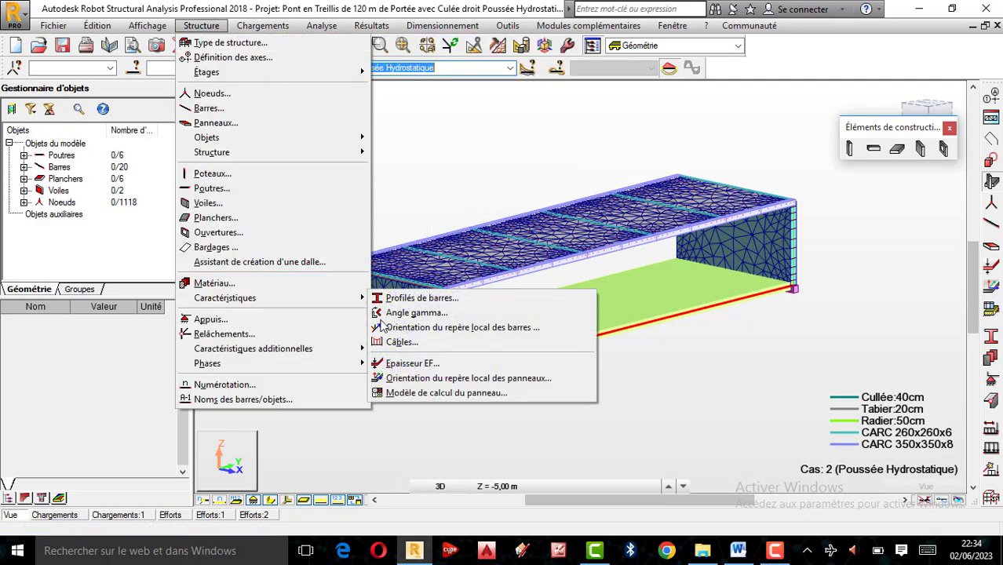
{"action": "left_click", "coordinate": [424, 380]}
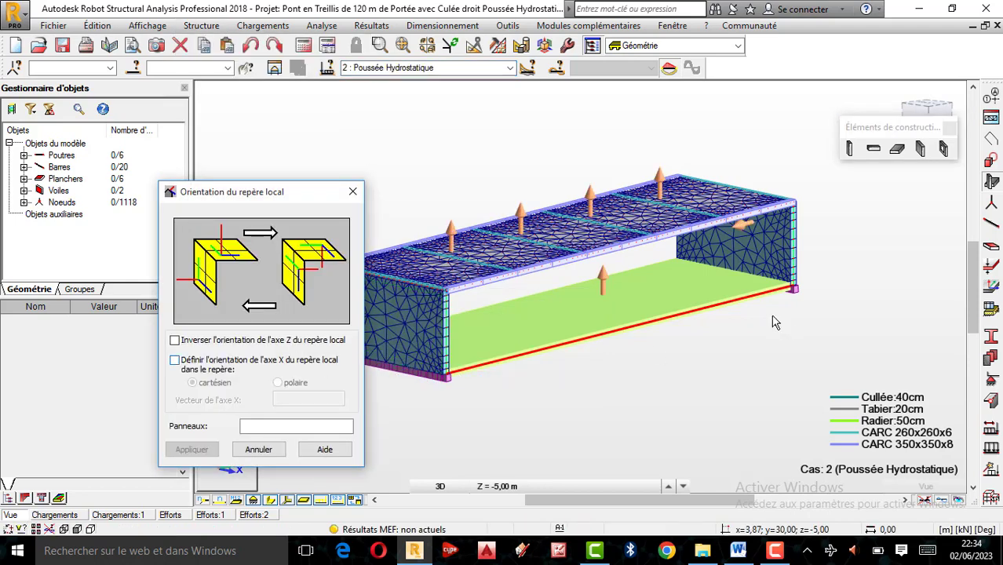
{"action": "scroll", "coordinate": [775, 320], "scroll_direction": "down", "scroll_amount": 2}
{"action": "scroll", "coordinate": [654, 322], "scroll_direction": "up", "scroll_amount": 1}
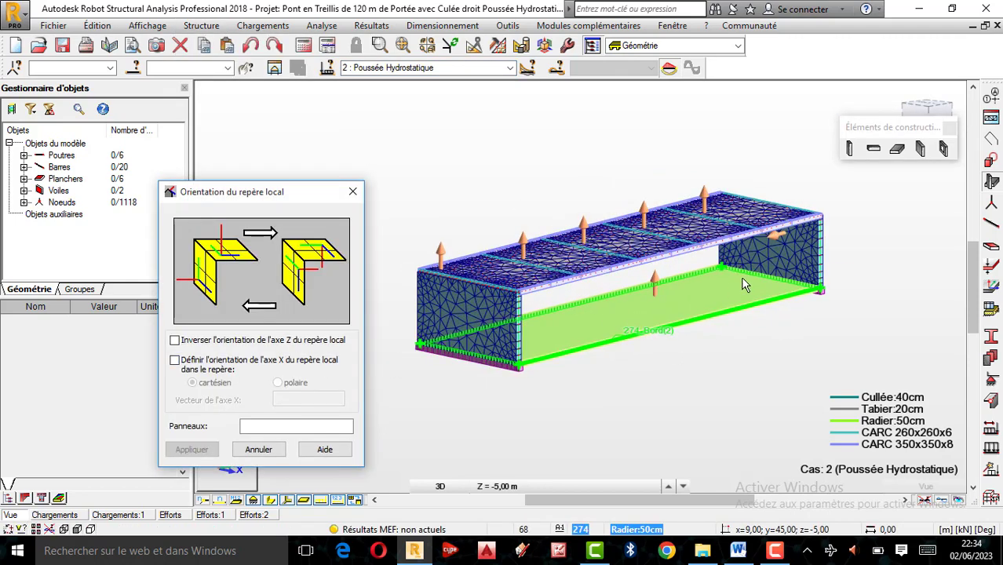
{"action": "left_click", "coordinate": [174, 340]}
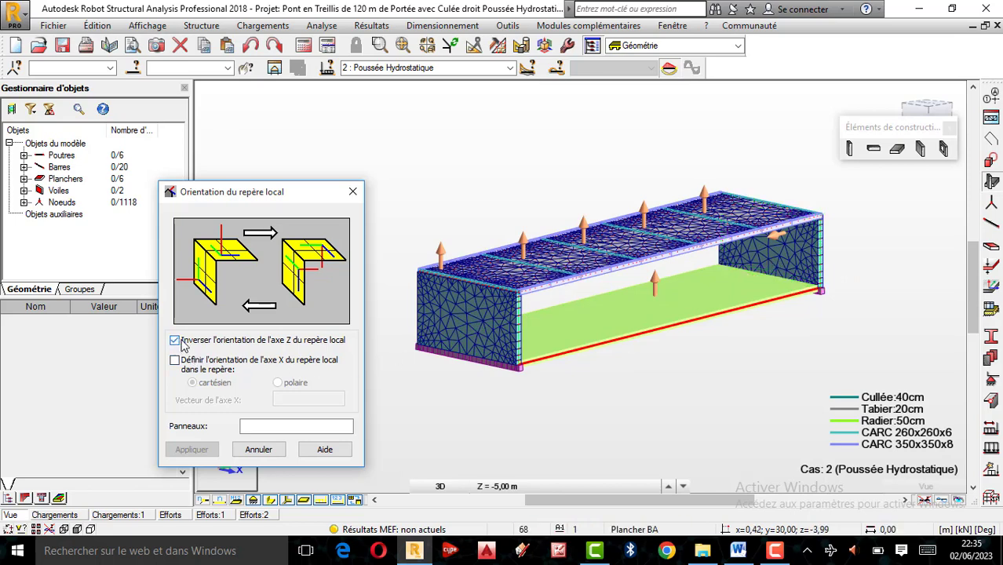
{"action": "left_click", "coordinate": [773, 253]}
{"action": "left_click", "coordinate": [195, 452]}
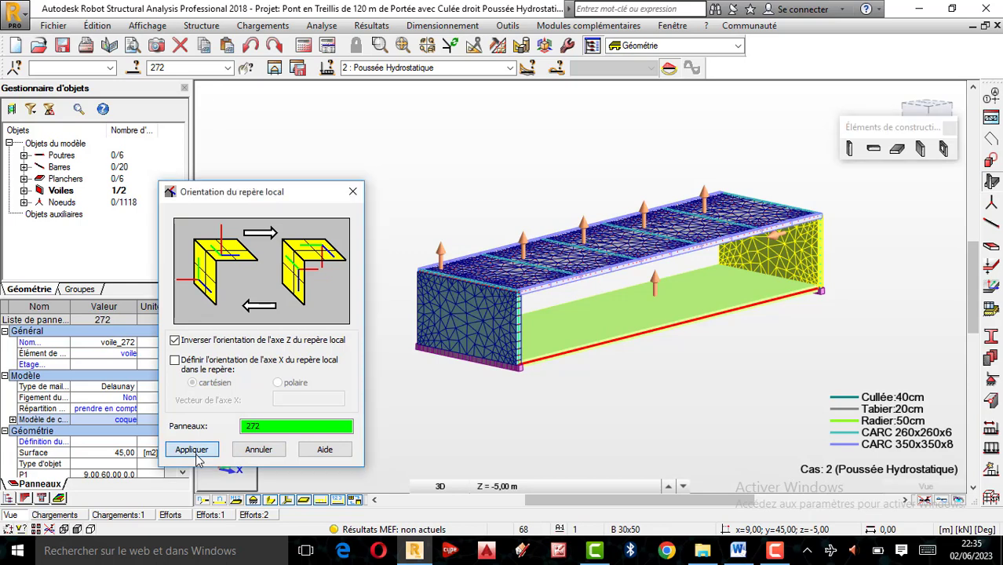
Step: Reverse the local Z axis of the opposite abutment wall, panel 273
{"action": "right_click", "coordinate": [359, 185]}
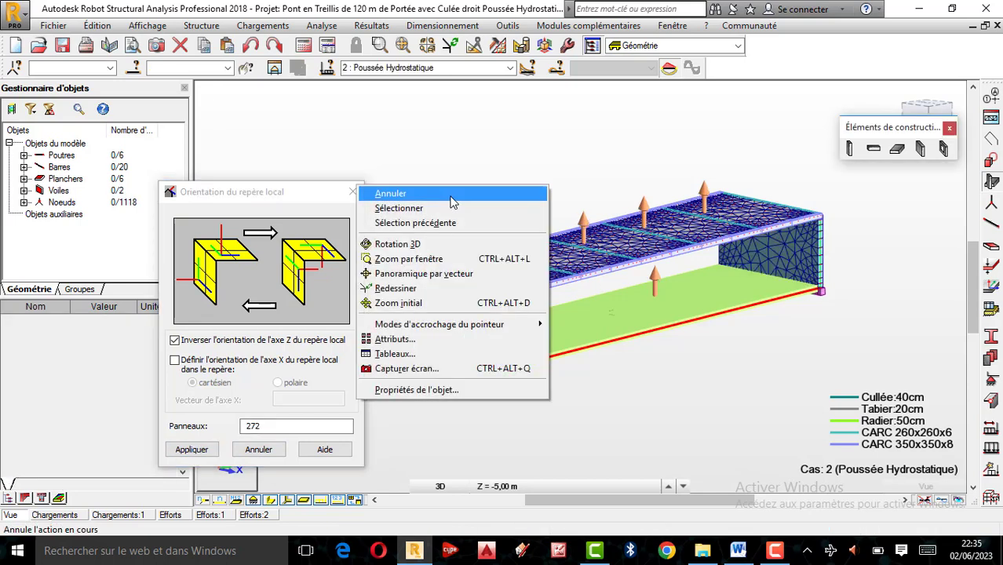
{"action": "left_click", "coordinate": [396, 240]}
{"action": "left_click_drag", "start_coordinate": [783, 305], "coordinate": [719, 306]}
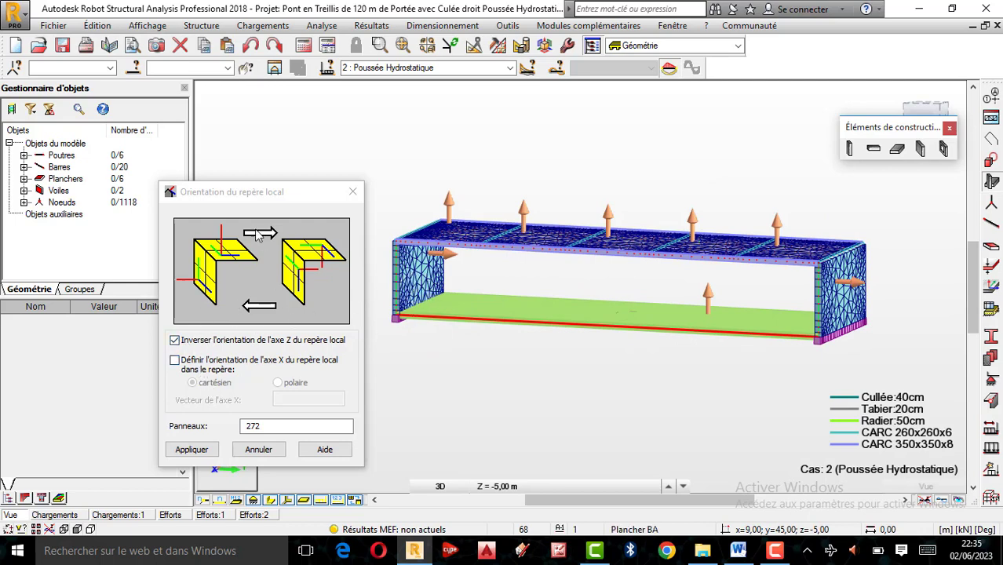
{"action": "left_click", "coordinate": [256, 197]}
{"action": "left_click", "coordinate": [418, 283]}
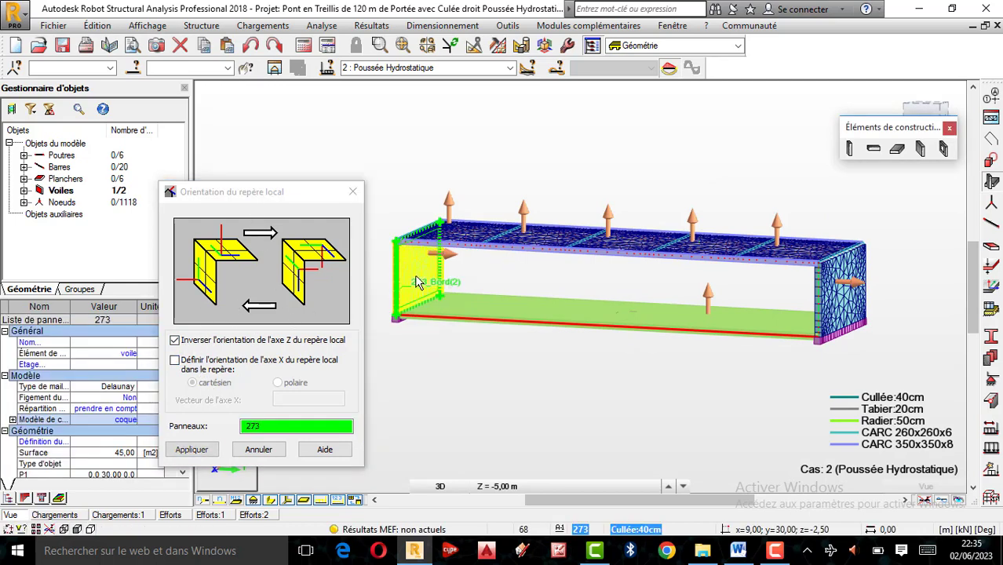
{"action": "left_click", "coordinate": [202, 452]}
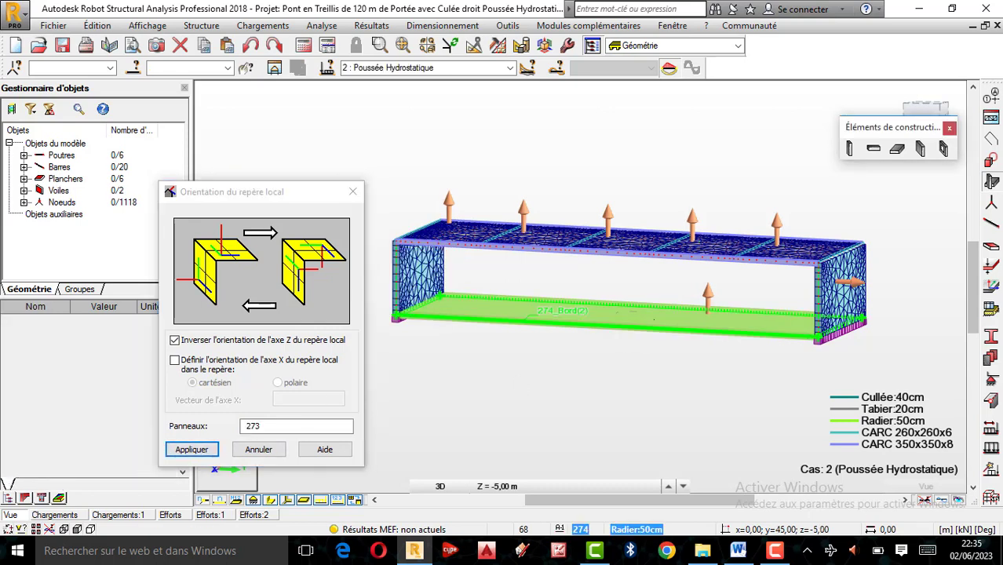
Step: Reverse the local Z axis of the Radier:50cm base slab and finish editing the panel orientations
{"action": "left_click", "coordinate": [654, 319]}
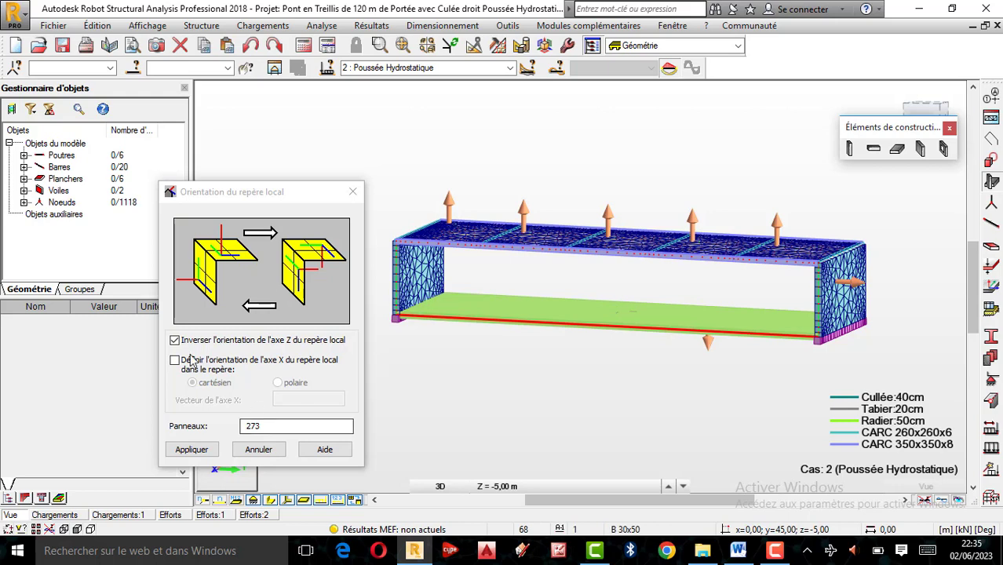
{"action": "left_click", "coordinate": [207, 453]}
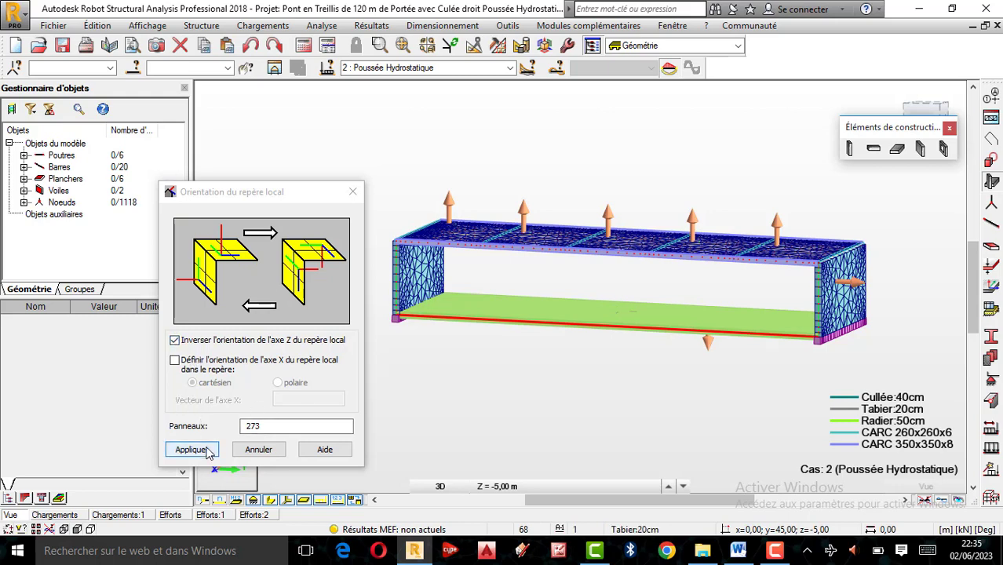
{"action": "left_click", "coordinate": [353, 191]}
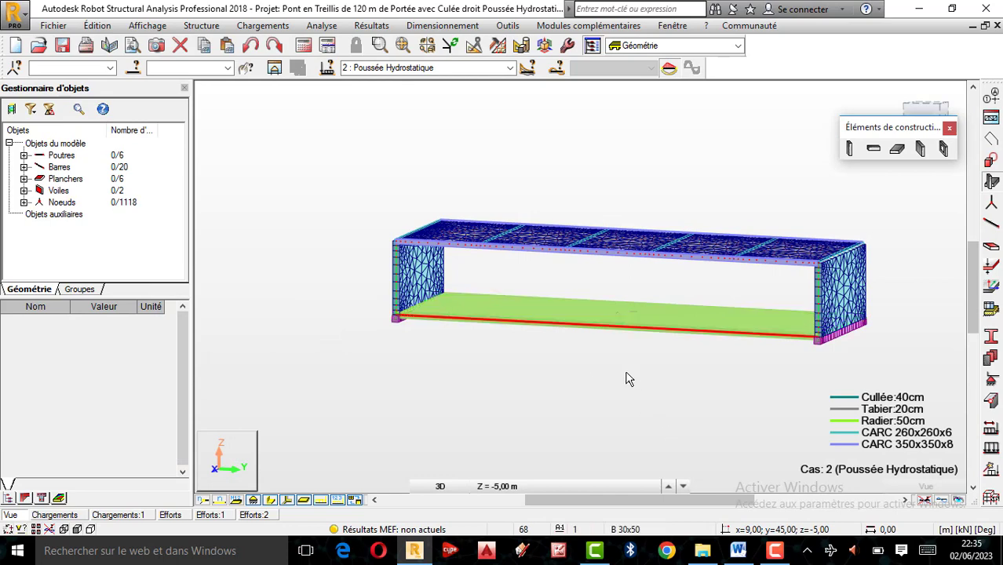
Step: Examine the local Z axis directions of the abutment walls, deck and base slab
{"action": "left_click", "coordinate": [202, 26]}
{"action": "mouse_move", "coordinate": [284, 305]}
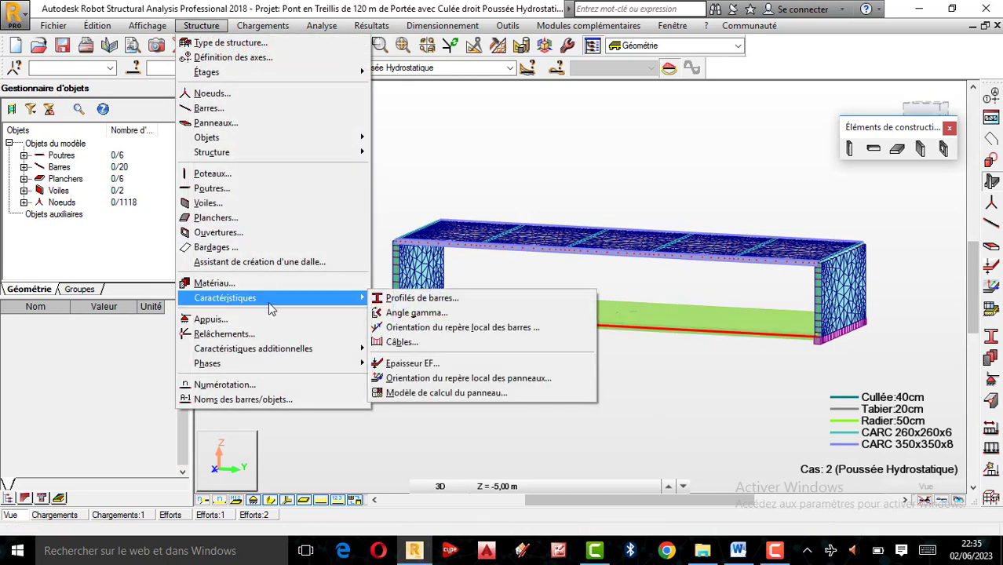
{"action": "left_click", "coordinate": [420, 377]}
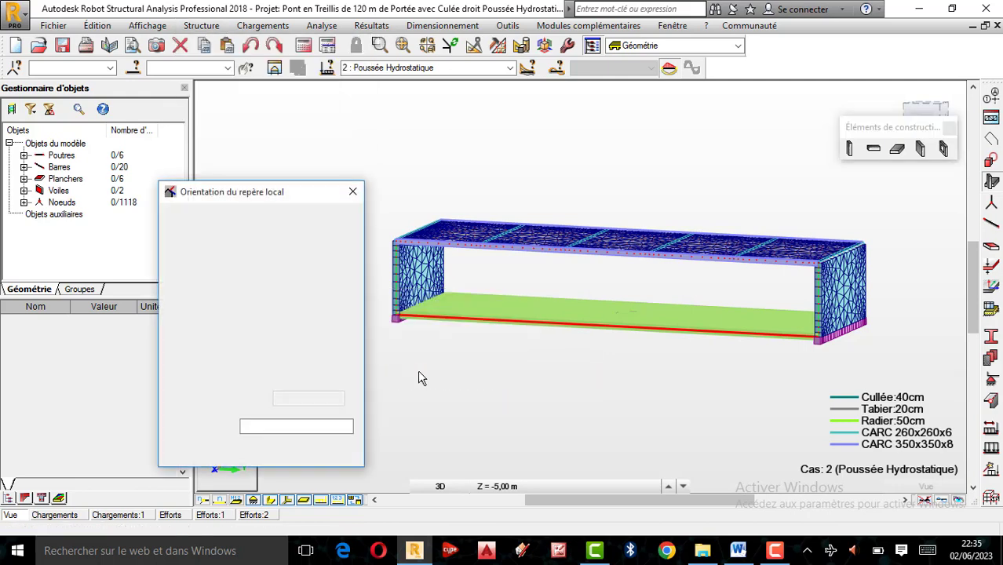
{"action": "right_click", "coordinate": [632, 150]}
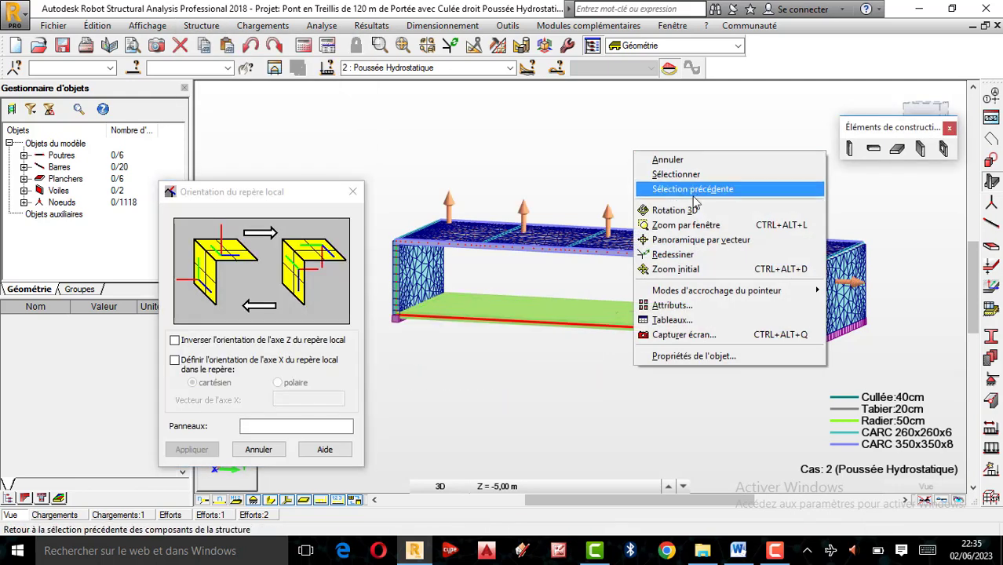
{"action": "left_click", "coordinate": [706, 212]}
{"action": "left_click_drag", "start_coordinate": [677, 236], "coordinate": [731, 244]}
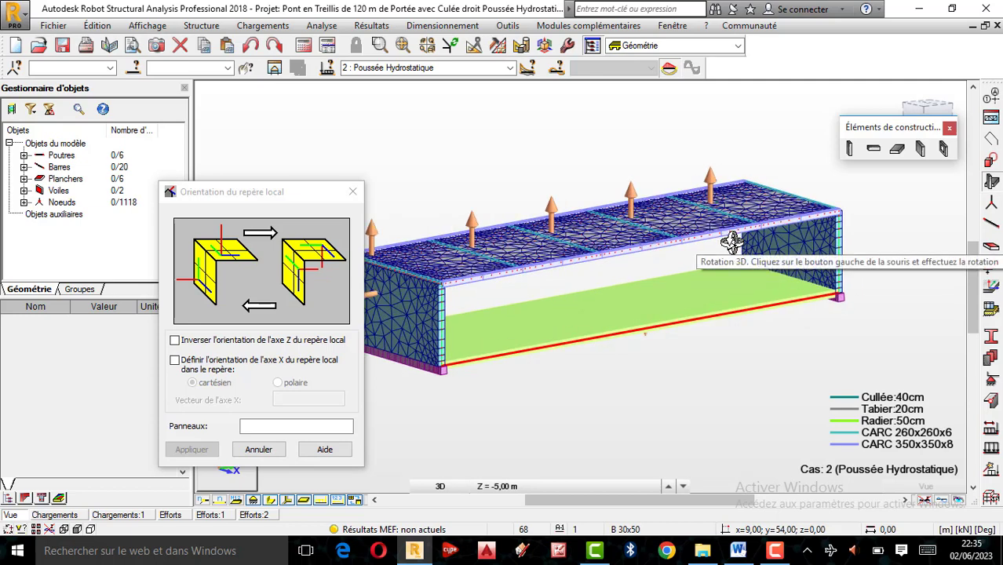
Step: Define a hydrostatic surface pressure of 10 kPa with a liquid unit weight of 1000 kg/m3 and a liquid level of 1 m
{"action": "left_click", "coordinate": [991, 447]}
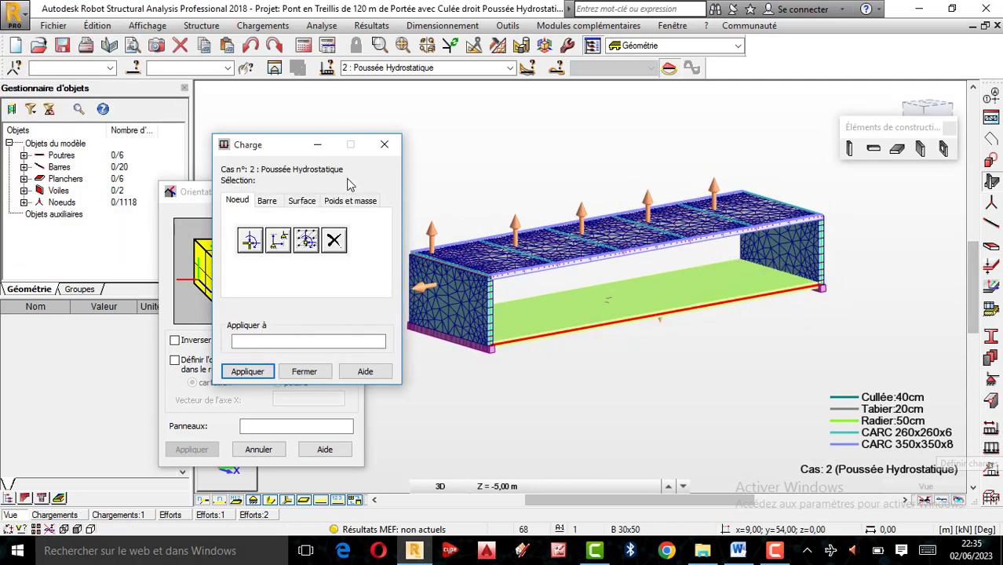
{"action": "left_click", "coordinate": [303, 203]}
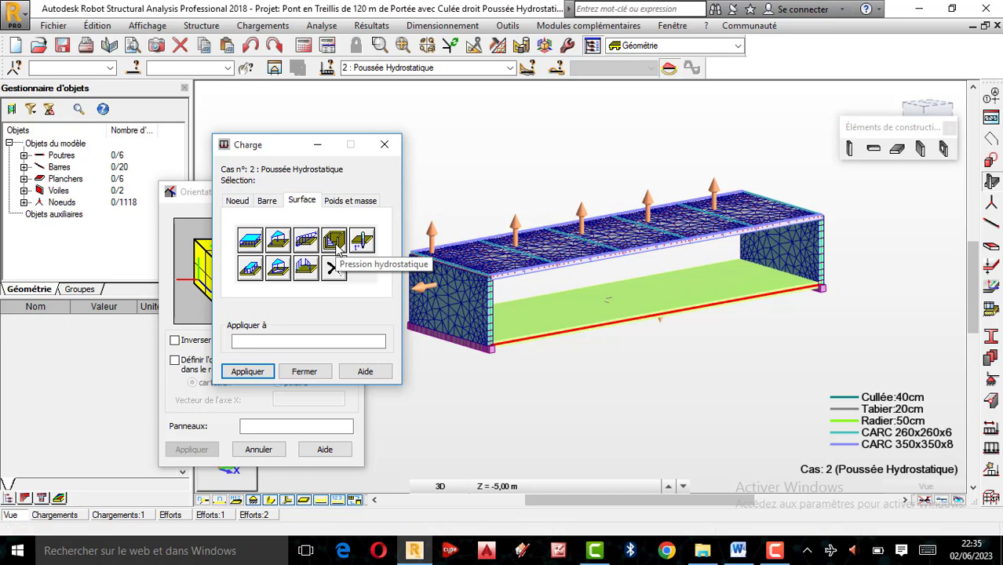
{"action": "left_click", "coordinate": [335, 245]}
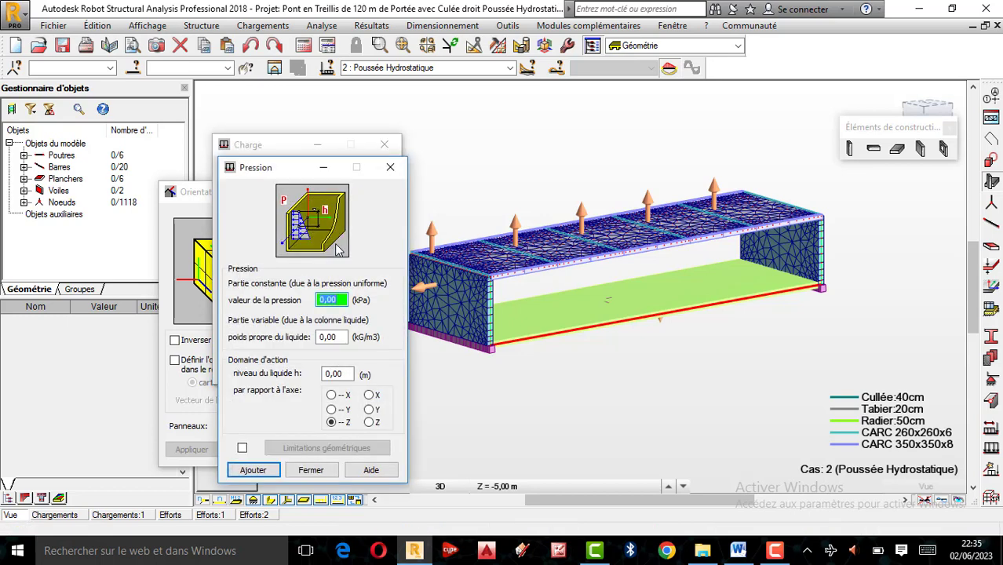
{"action": "left_click_drag", "start_coordinate": [286, 170], "coordinate": [818, 176]}
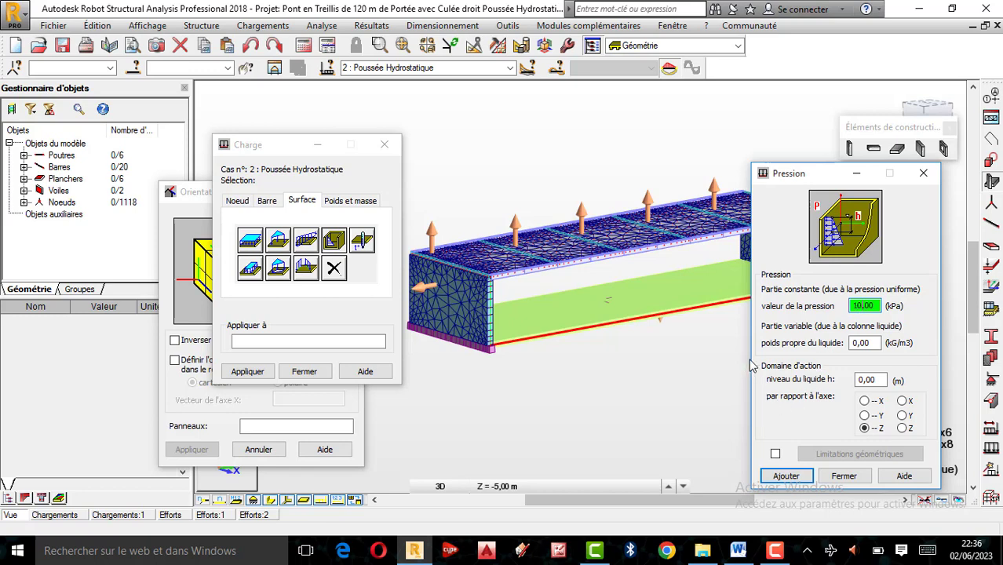
{"action": "left_click", "coordinate": [867, 343]}
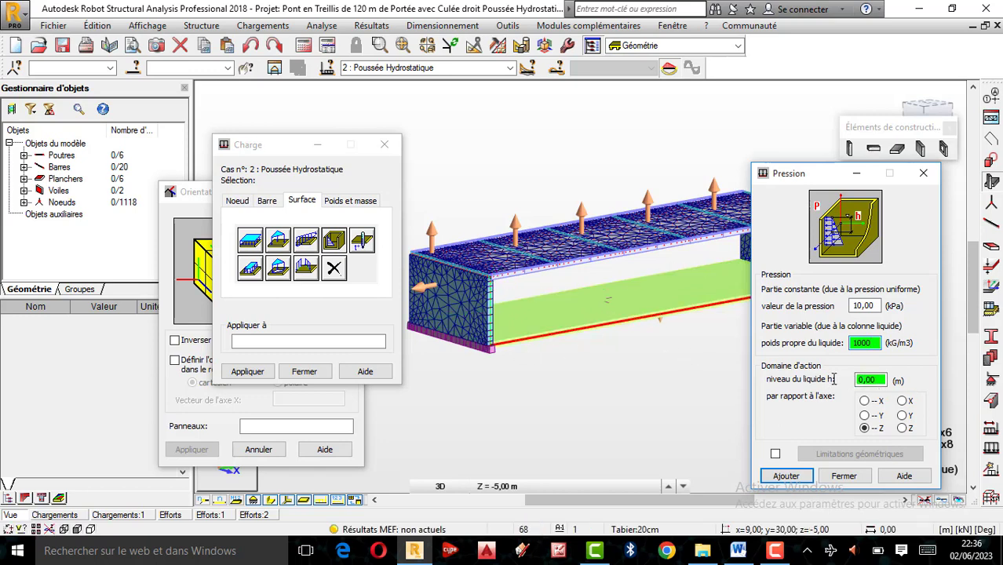
{"action": "key", "text": "Tab"}
{"action": "type", "text": "1"}
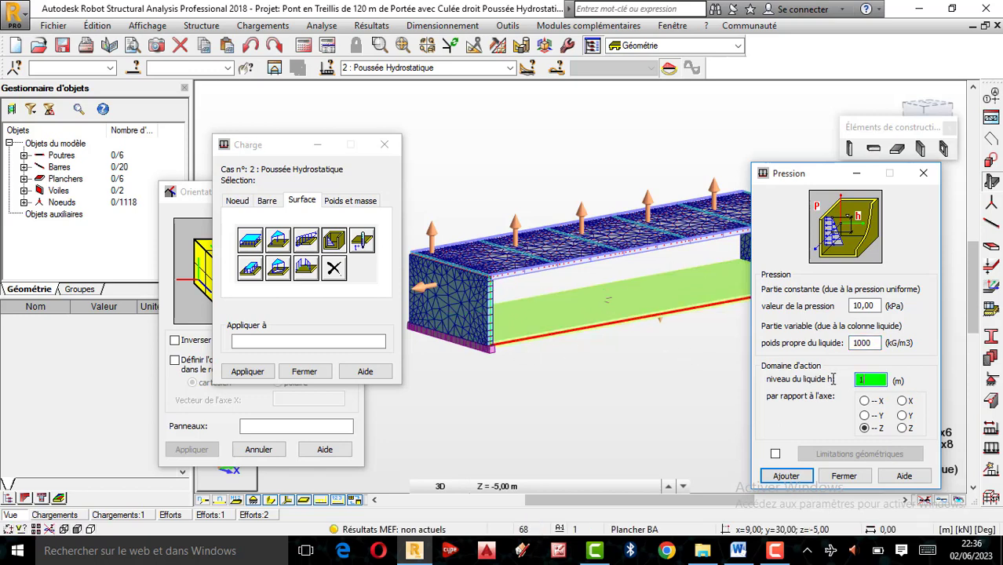
{"action": "left_click", "coordinate": [776, 455]}
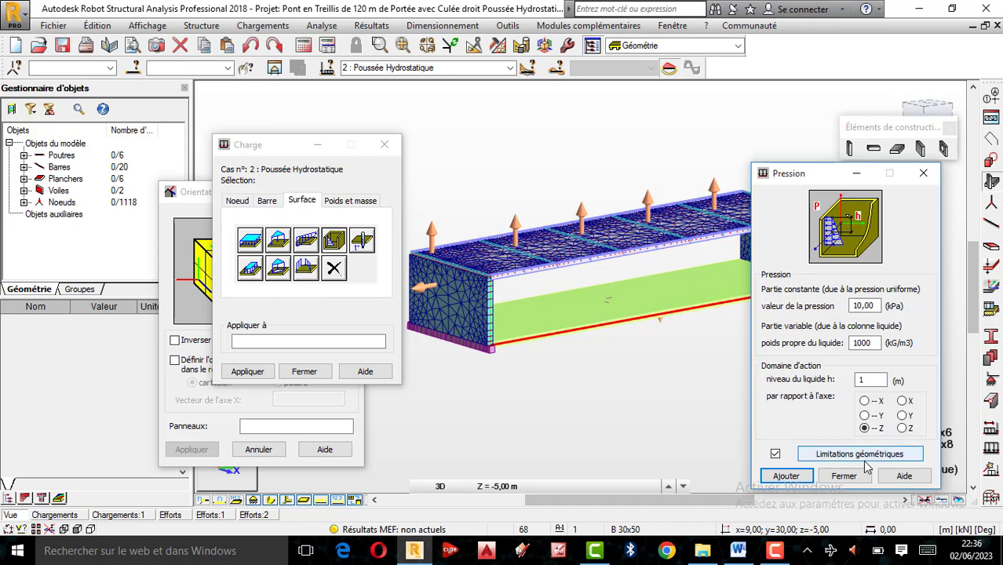
{"action": "left_click", "coordinate": [865, 460]}
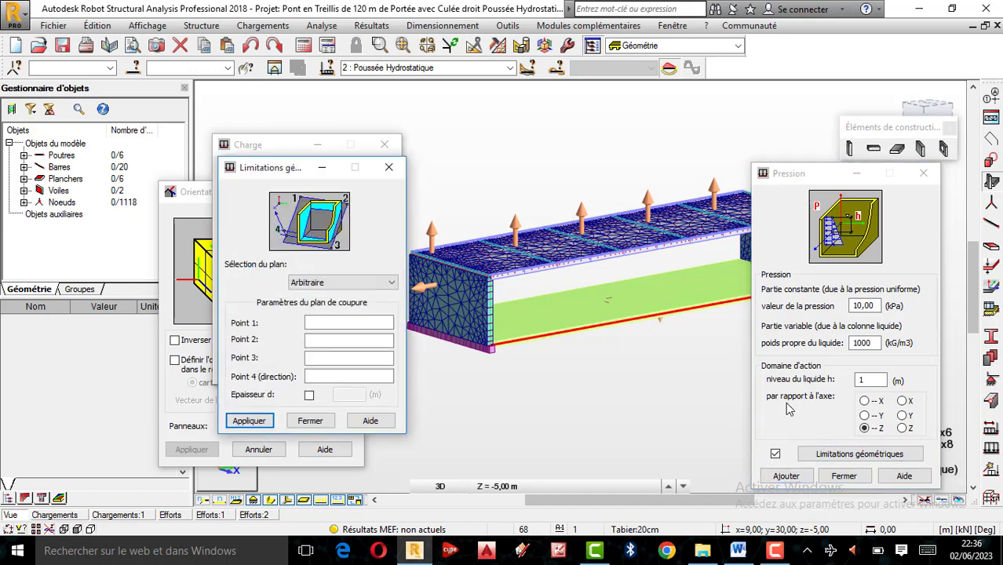
{"action": "left_click", "coordinate": [445, 248]}
{"action": "left_click", "coordinate": [386, 171]}
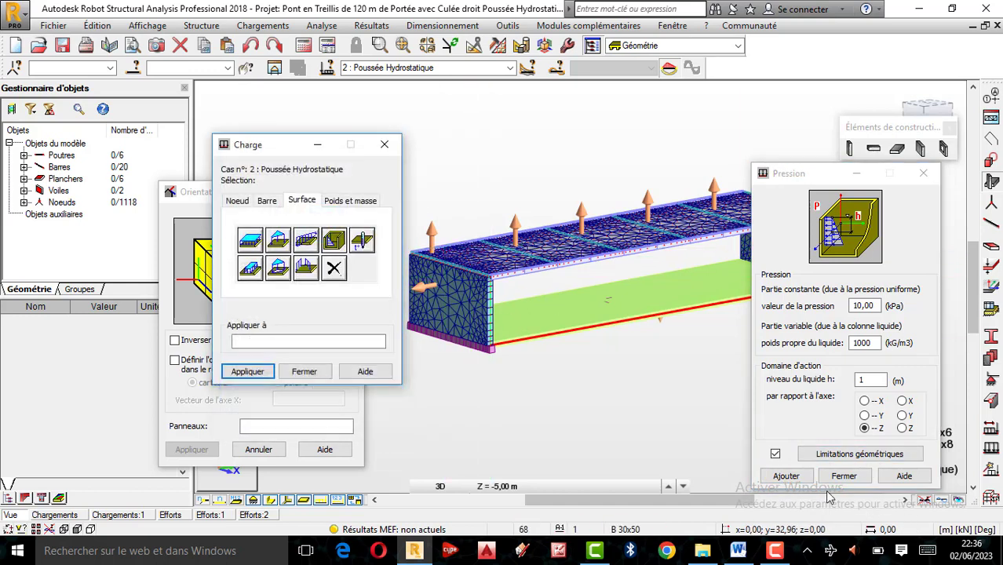
{"action": "left_click", "coordinate": [775, 454]}
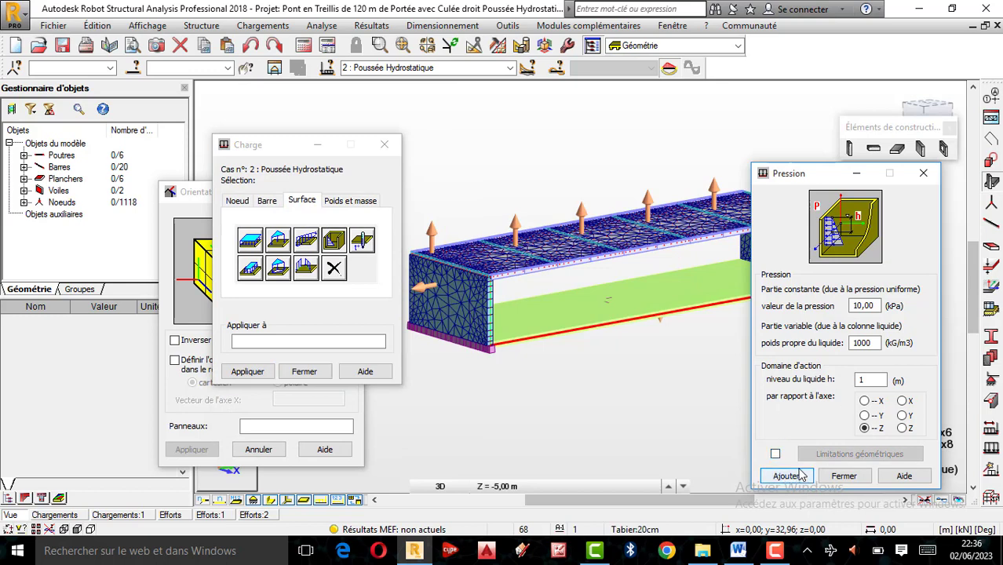
Step: Add the defined hydrostatic pressure and apply it to the abutment wall panel 272
{"action": "left_click", "coordinate": [786, 477]}
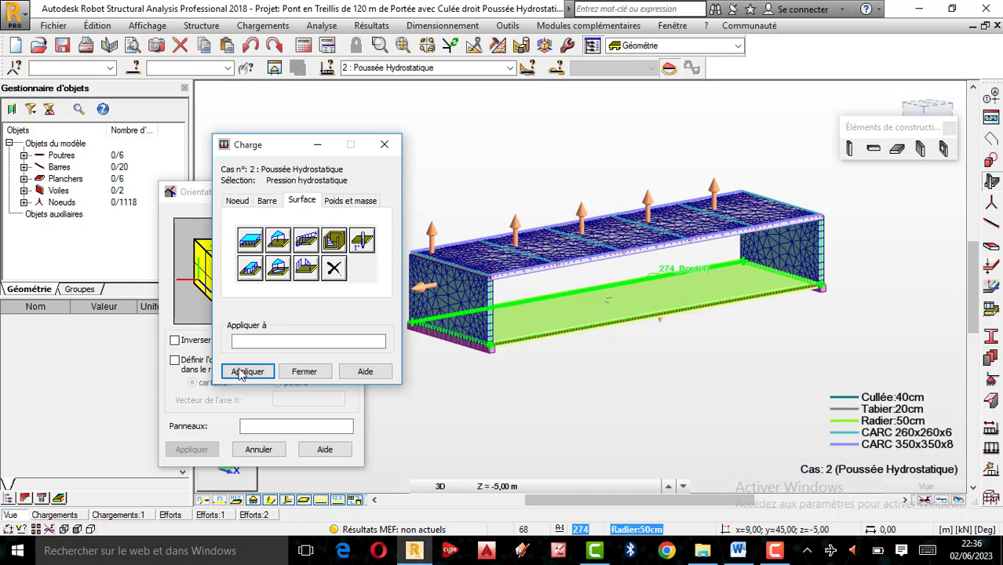
{"action": "left_click", "coordinate": [269, 339]}
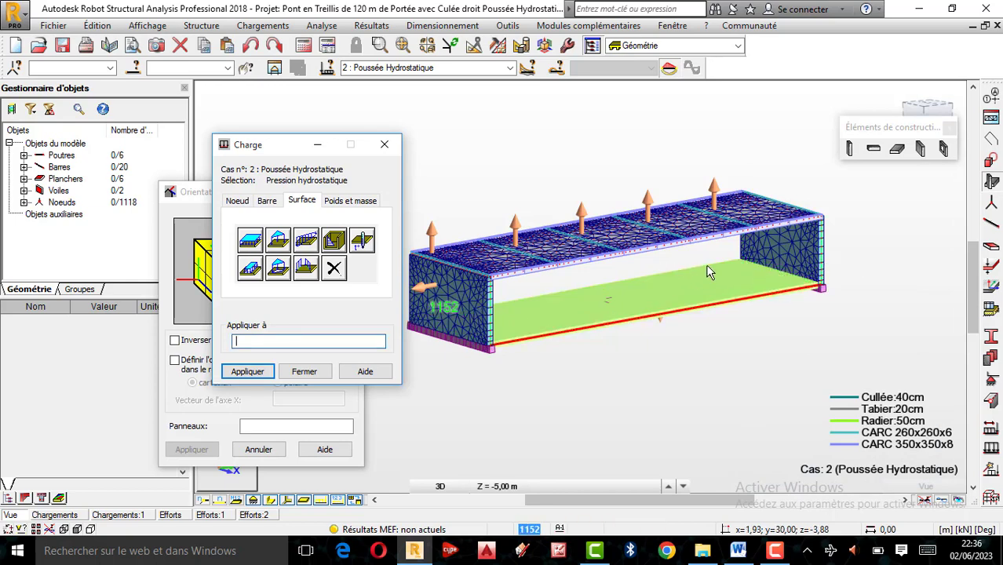
{"action": "left_click", "coordinate": [775, 258]}
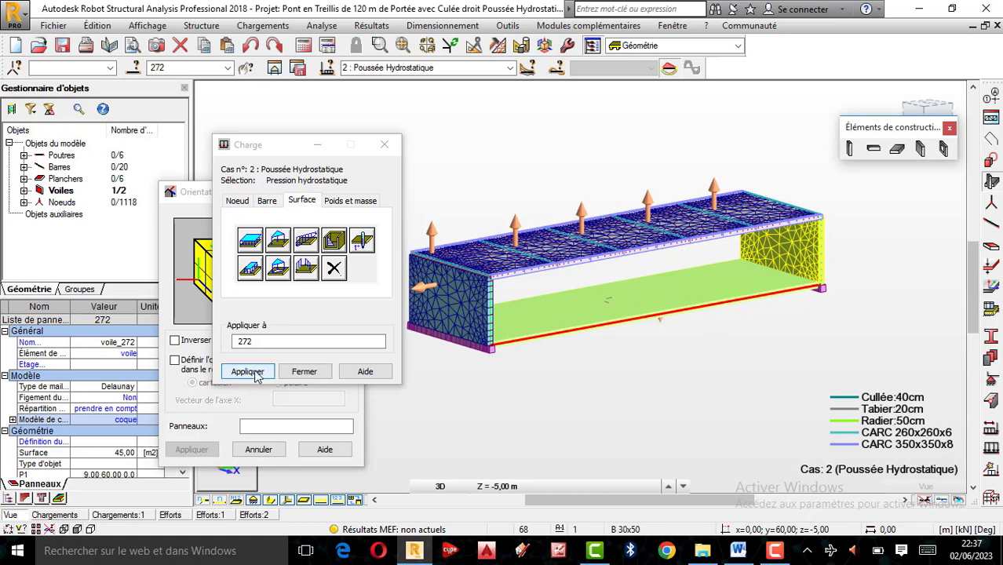
{"action": "left_click", "coordinate": [255, 375]}
{"action": "left_click", "coordinate": [255, 374]}
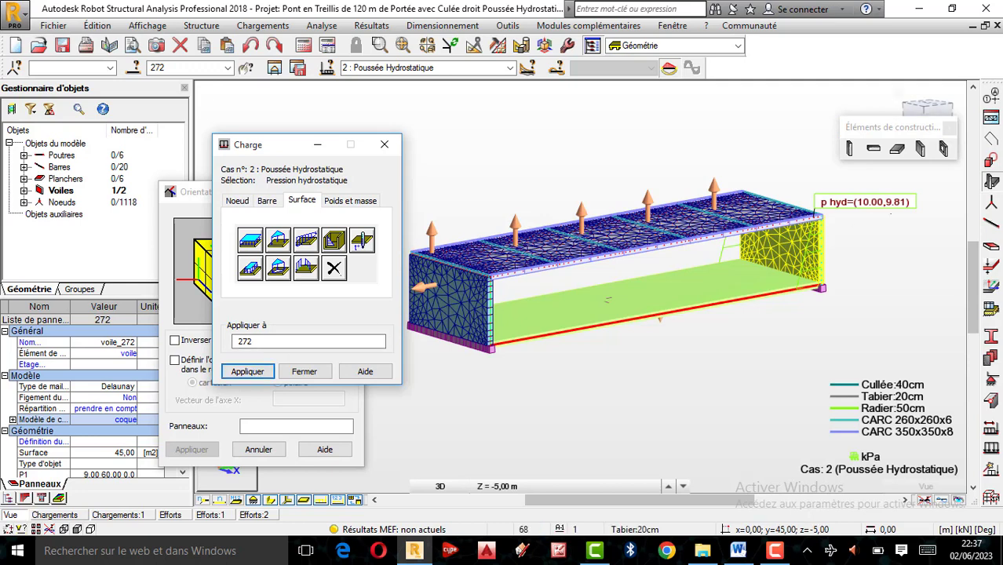
Step: Apply the same hydrostatic pressure to the opposite abutment wall, panel 273
{"action": "right_click", "coordinate": [908, 249]}
{"action": "left_click", "coordinate": [865, 311]}
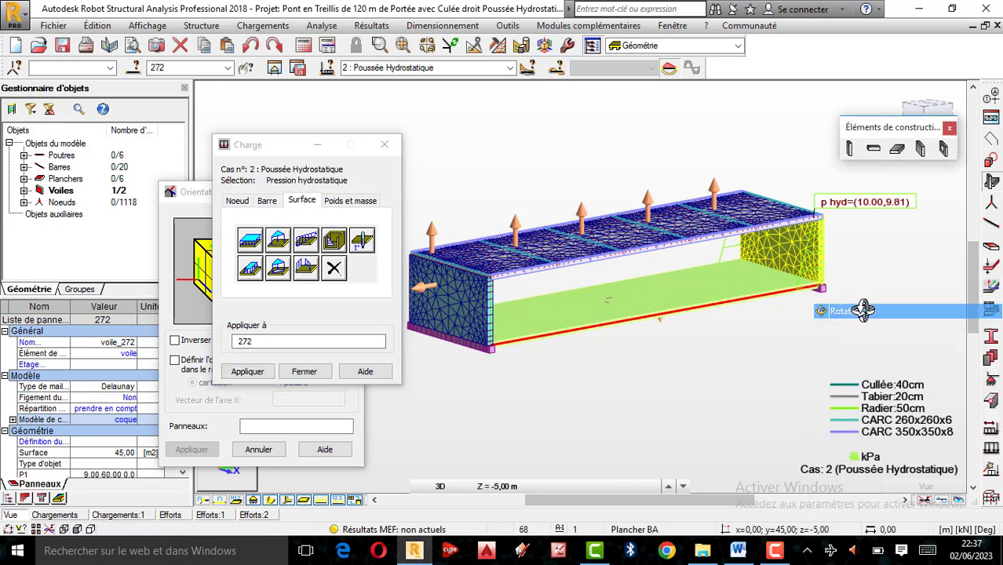
{"action": "left_click_drag", "start_coordinate": [818, 329], "coordinate": [709, 288]}
{"action": "scroll", "coordinate": [683, 221], "scroll_direction": "up", "scroll_amount": 5}
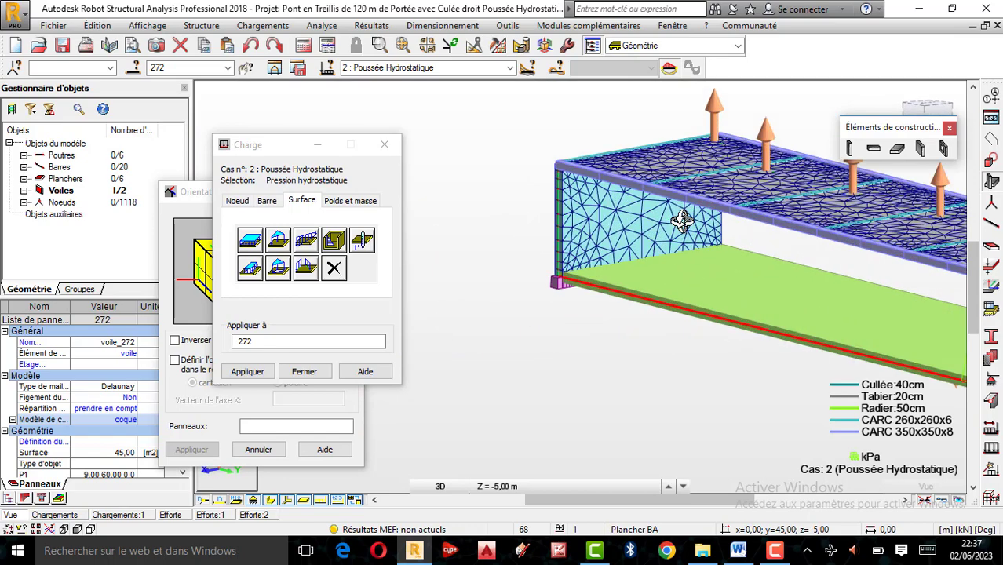
{"action": "left_click", "coordinate": [258, 340]}
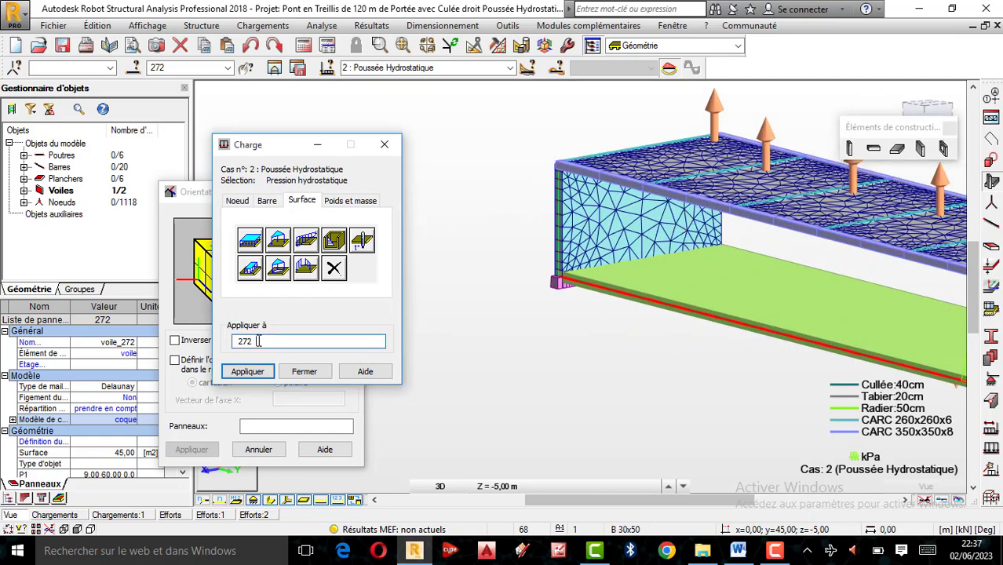
{"action": "left_click", "coordinate": [635, 220]}
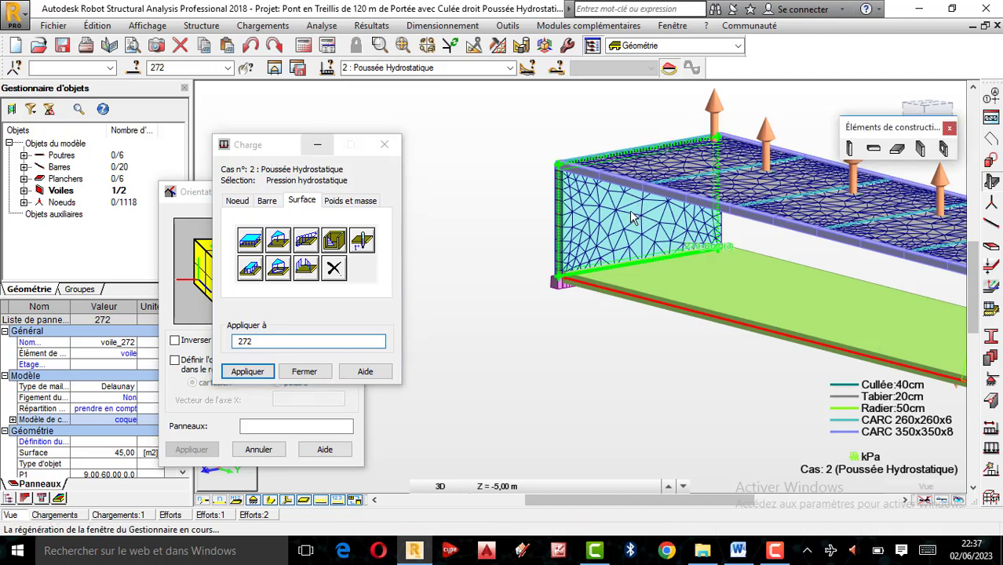
{"action": "left_click", "coordinate": [248, 372]}
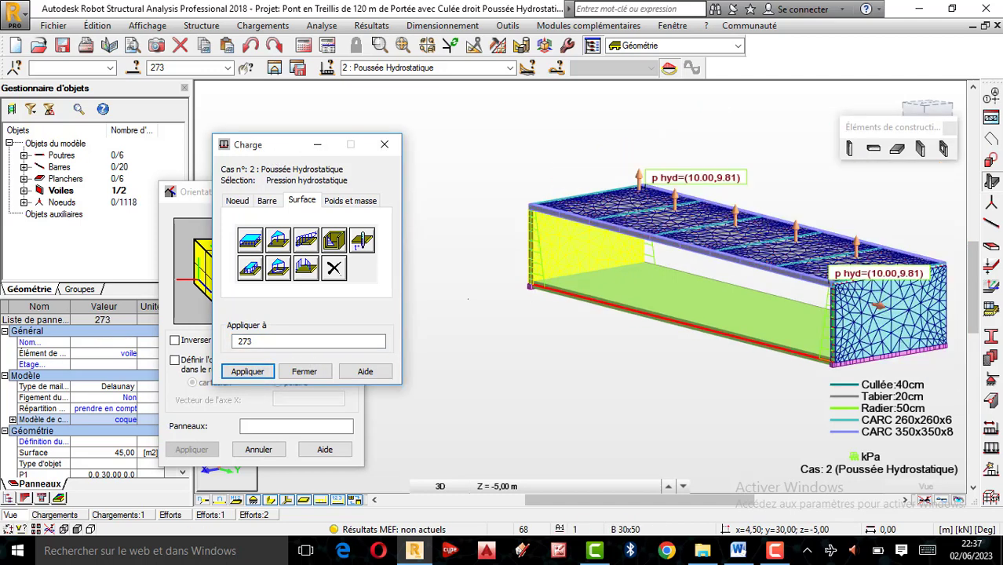
Step: Apply the same hydrostatic pressure to the Radier:50cm base slab, panel 274
{"action": "right_click", "coordinate": [700, 210]}
{"action": "left_click", "coordinate": [718, 270]}
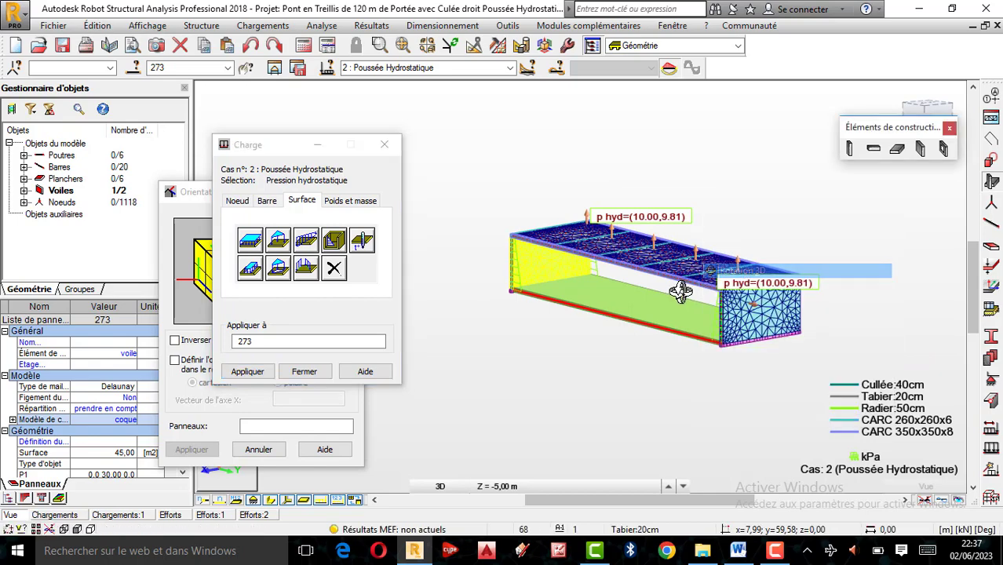
{"action": "mouse_move", "coordinate": [680, 292]}
{"action": "left_mouse_down"}
{"action": "mouse_move", "coordinate": [723, 291]}
{"action": "mouse_move", "coordinate": [683, 305]}
{"action": "left_mouse_up"}
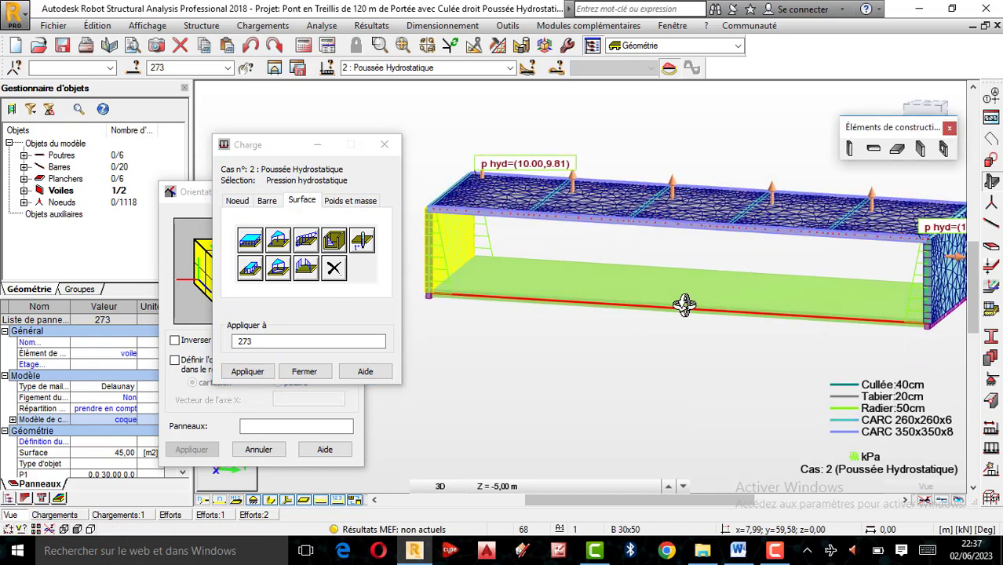
{"action": "scroll", "coordinate": [683, 304], "scroll_direction": "up", "scroll_amount": 2}
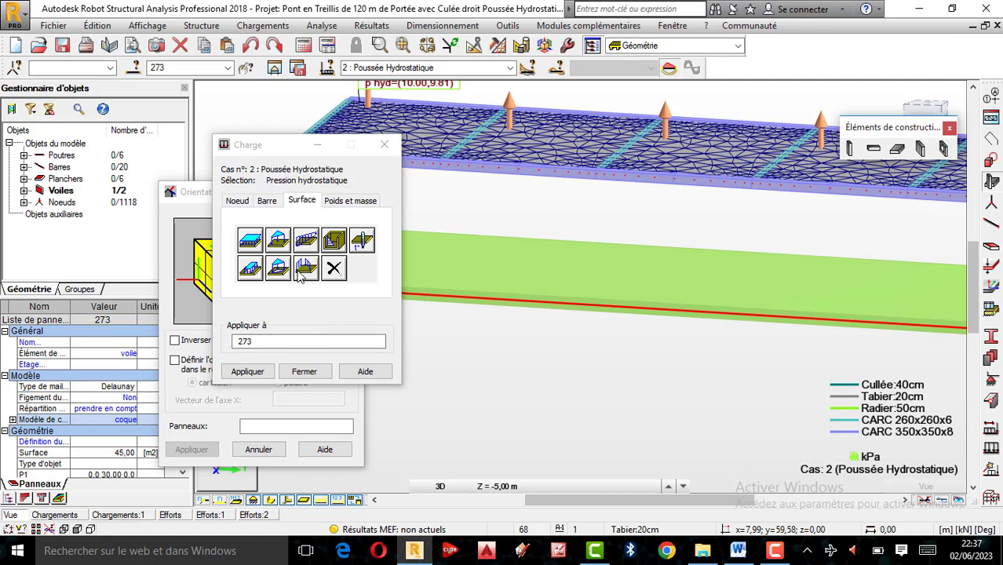
{"action": "left_click", "coordinate": [285, 153]}
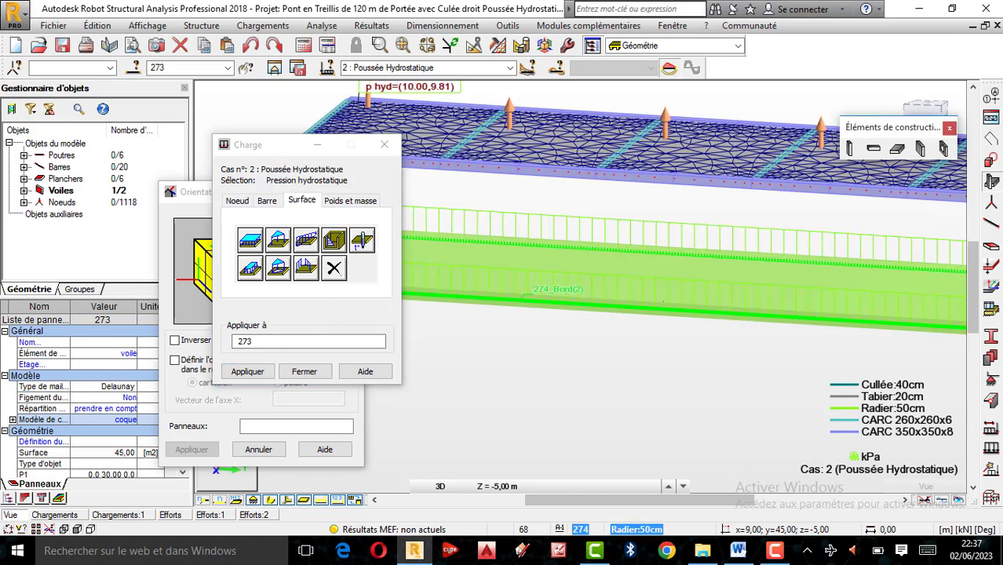
{"action": "scroll", "coordinate": [581, 300], "scroll_direction": "down", "scroll_amount": 3}
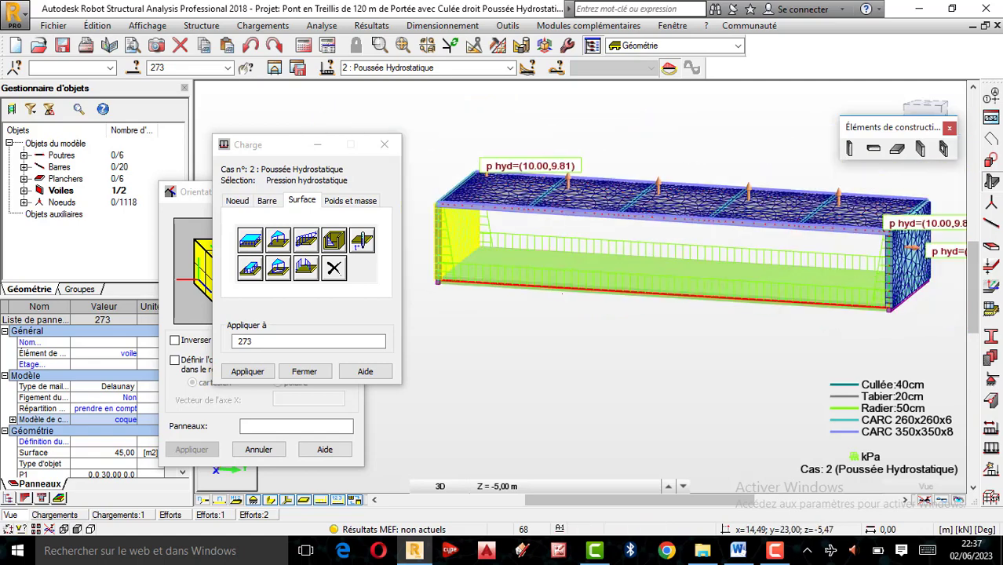
Step: Examine the hydrostatic pressure diagrams at the foot of the abutment wall and close the load and panel orientation dialogs
{"action": "right_click", "coordinate": [553, 131]}
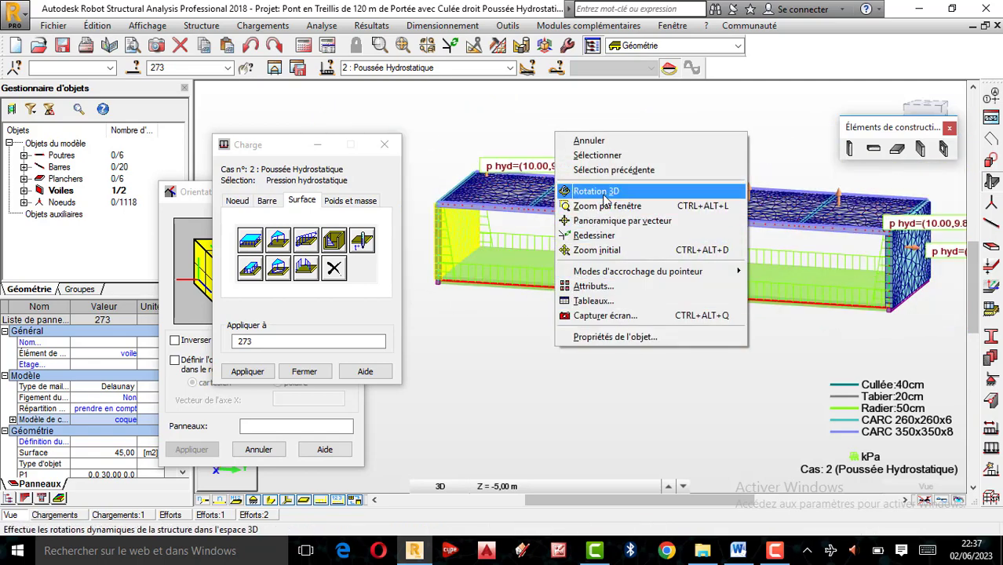
{"action": "left_click", "coordinate": [612, 193]}
{"action": "left_click_drag", "start_coordinate": [767, 245], "coordinate": [586, 311]}
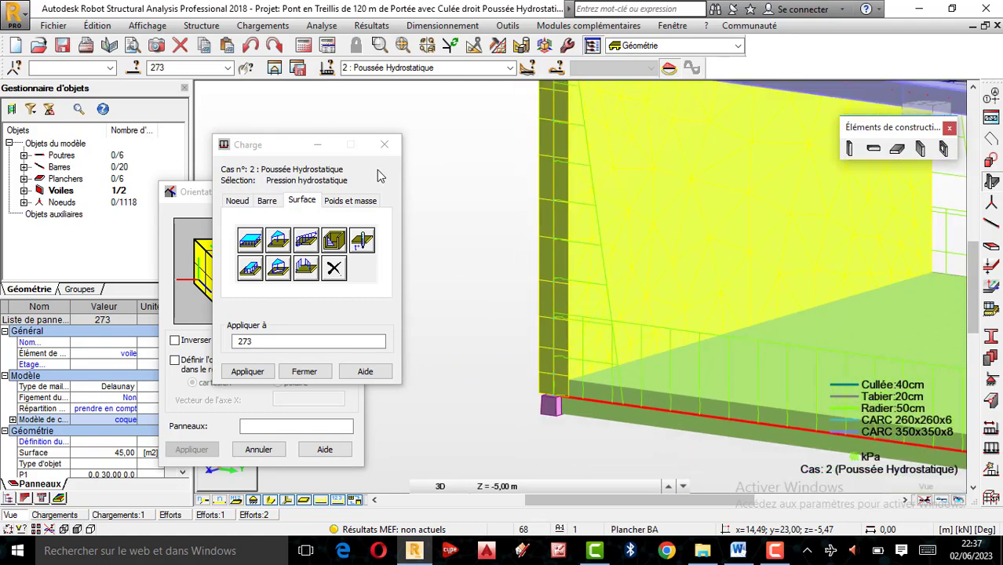
{"action": "left_click", "coordinate": [385, 146]}
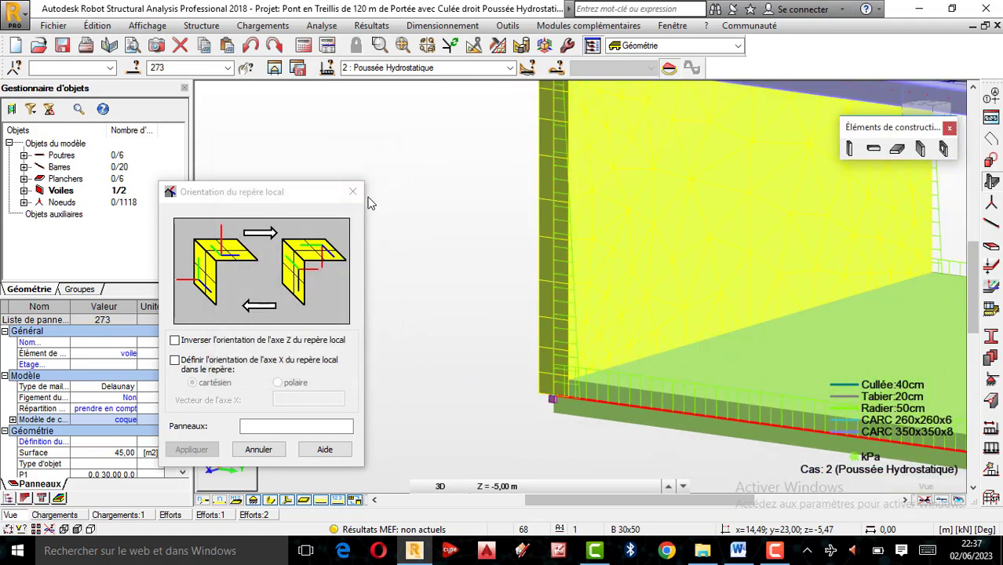
{"action": "left_click", "coordinate": [359, 192]}
{"action": "scroll", "coordinate": [428, 229], "scroll_direction": "down", "scroll_amount": 5}
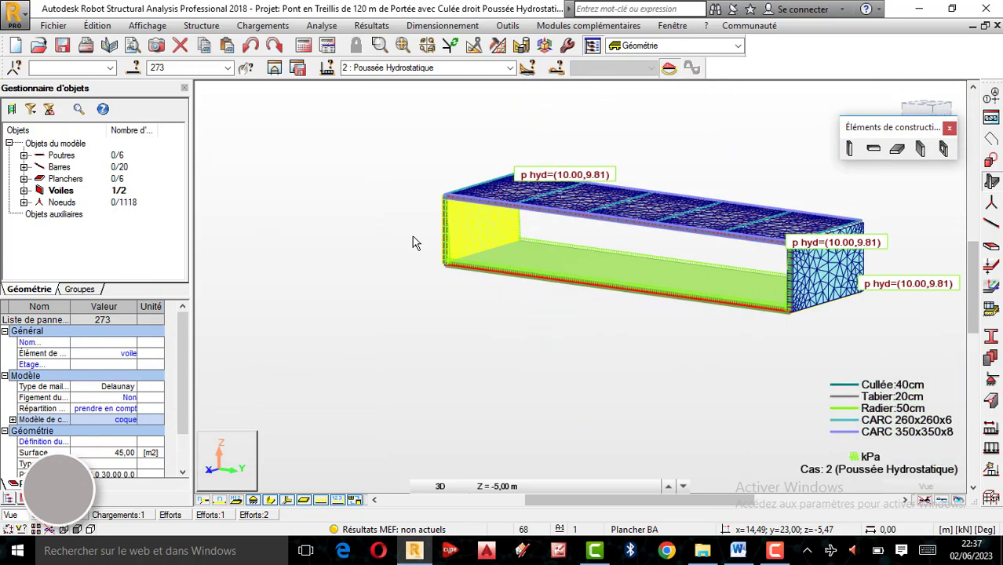
Step: Examine the hydrostatic pressure diagrams along the base slab and abutments, toggling the load value labels and clearing the panel selection
{"action": "scroll", "coordinate": [413, 237], "scroll_direction": "down", "scroll_amount": 2}
{"action": "scroll", "coordinate": [548, 206], "scroll_direction": "up", "scroll_amount": 2}
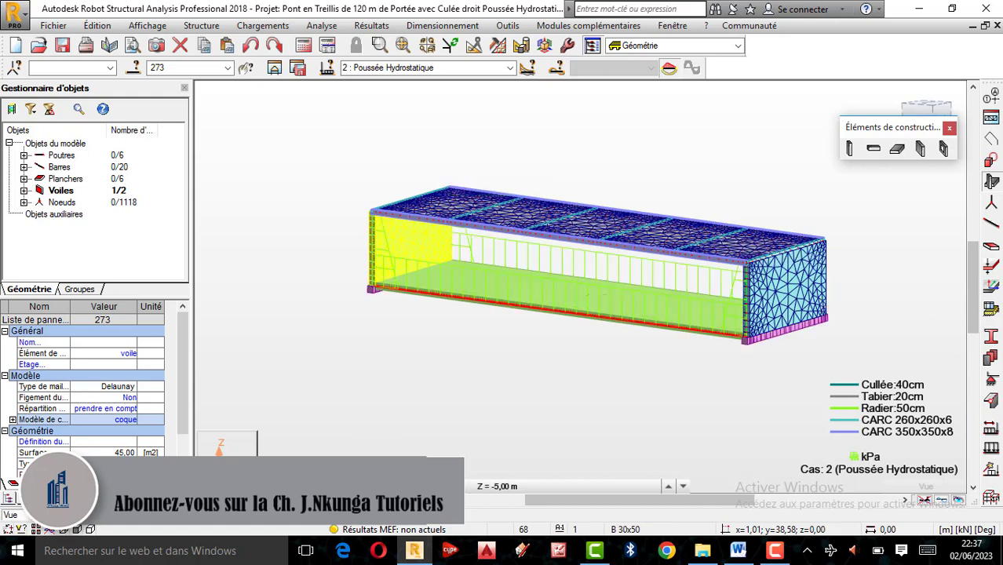
{"action": "left_click", "coordinate": [337, 500]}
{"action": "left_click", "coordinate": [338, 500]}
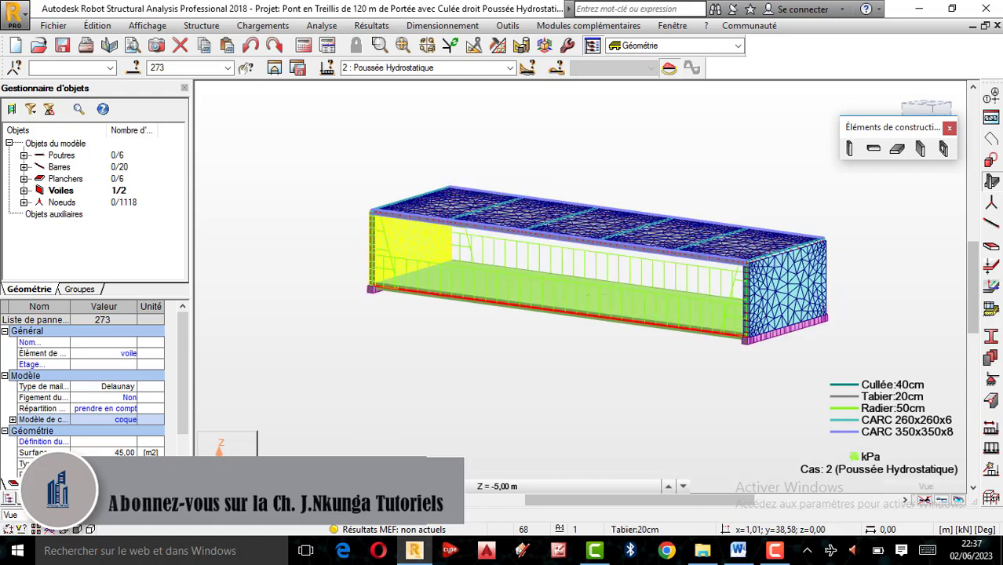
{"action": "left_click", "coordinate": [351, 500]}
{"action": "scroll", "coordinate": [583, 297], "scroll_direction": "up", "scroll_amount": 5}
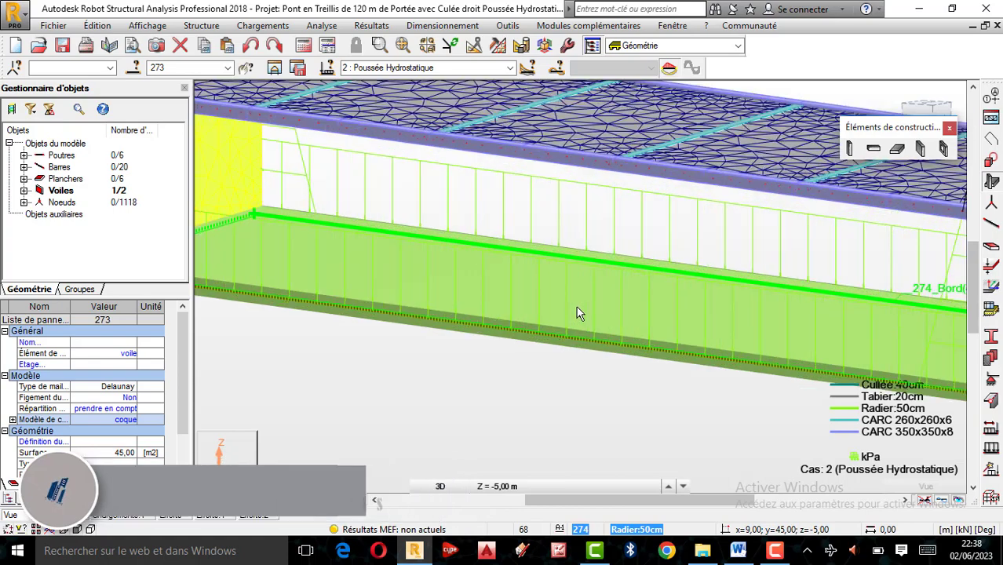
{"action": "scroll", "coordinate": [577, 309], "scroll_direction": "down", "scroll_amount": 4}
{"action": "left_click", "coordinate": [418, 364]}
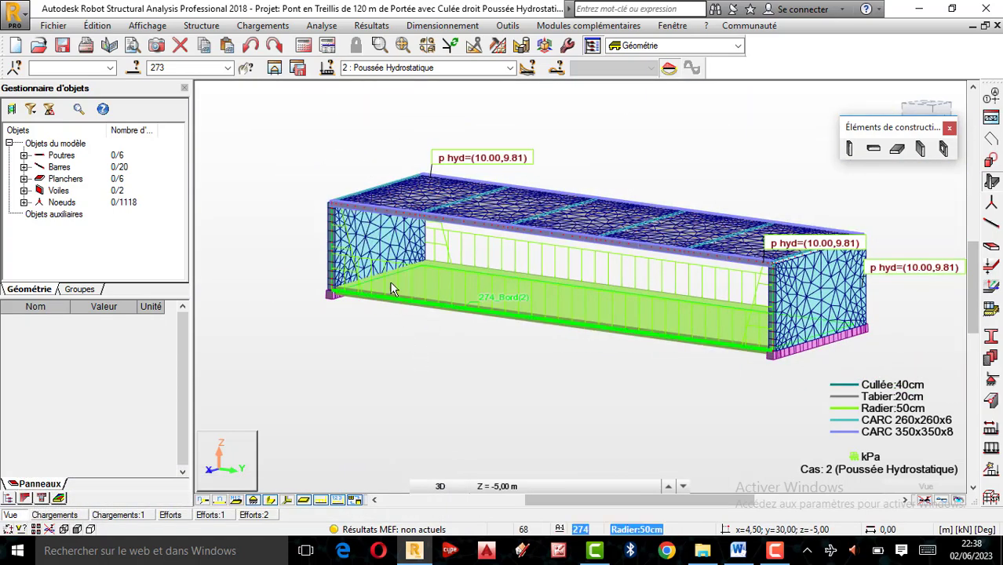
Step: Display load case 1, Poussée de Terre, and examine its loads on the abutments with the load symbols and values toggled
{"action": "left_click", "coordinate": [510, 67]}
{"action": "left_click", "coordinate": [401, 83]}
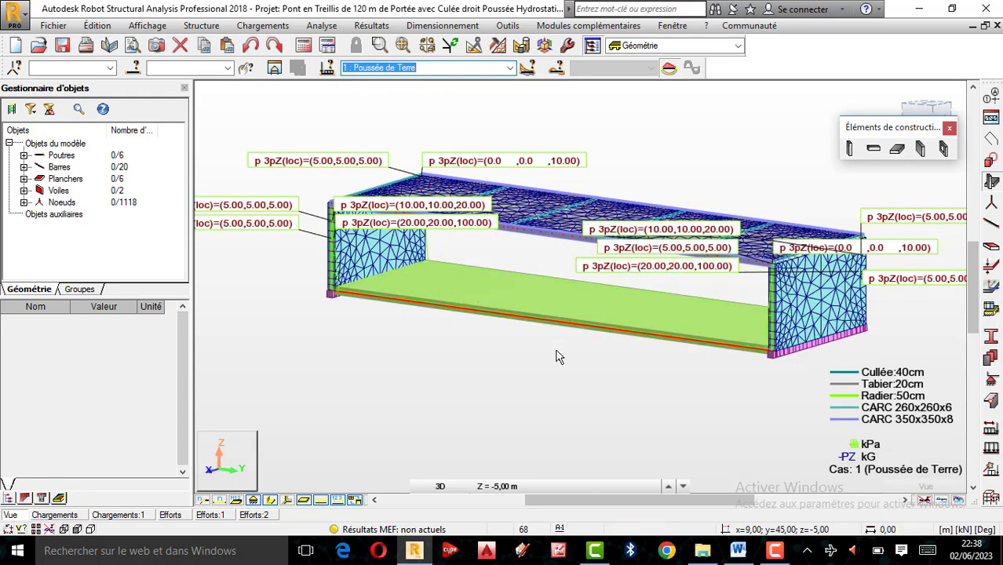
{"action": "scroll", "coordinate": [558, 354], "scroll_direction": "down", "scroll_amount": 1}
{"action": "left_click", "coordinate": [338, 501]}
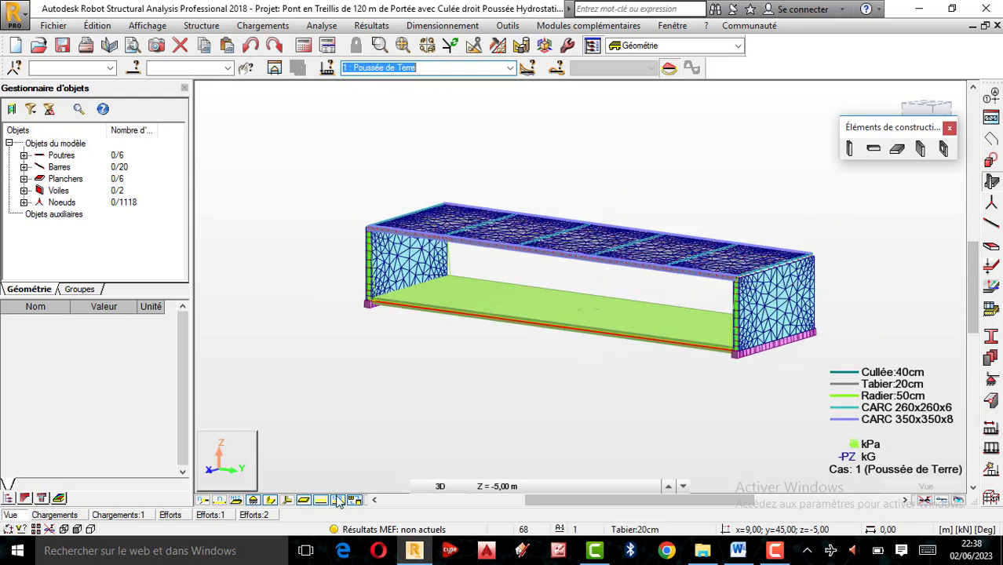
{"action": "left_click", "coordinate": [338, 501]}
{"action": "left_click", "coordinate": [319, 502]}
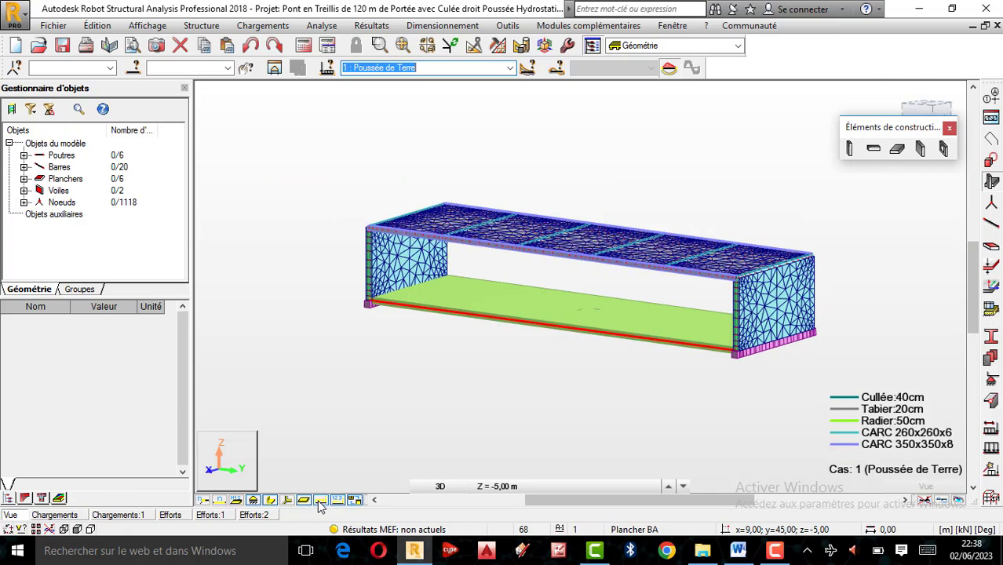
{"action": "left_click", "coordinate": [319, 502]}
{"action": "scroll", "coordinate": [581, 393], "scroll_direction": "down", "scroll_amount": 2}
{"action": "scroll", "coordinate": [580, 356], "scroll_direction": "up", "scroll_amount": 4}
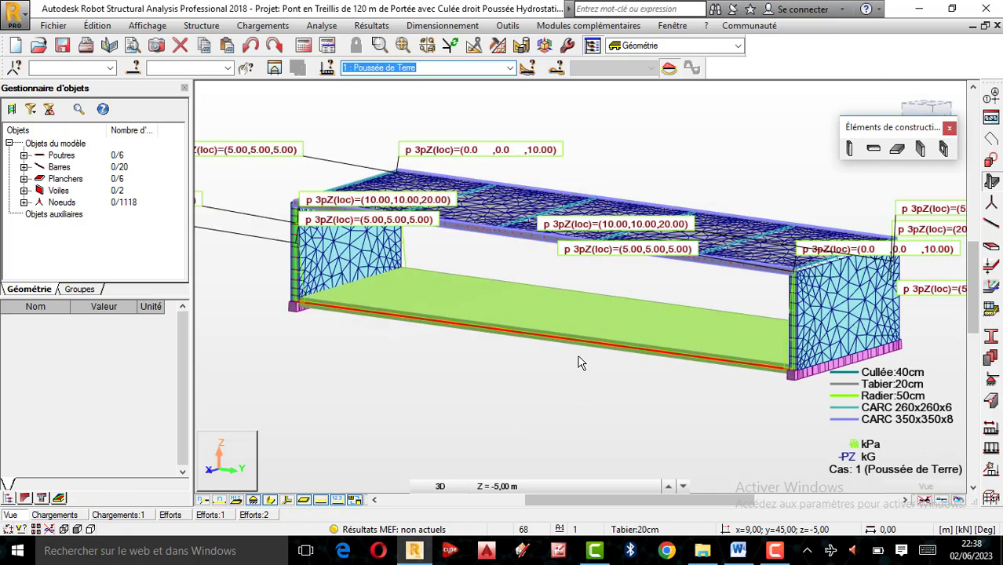
{"action": "scroll", "coordinate": [579, 357], "scroll_direction": "down", "scroll_amount": 1}
{"action": "scroll", "coordinate": [613, 285], "scroll_direction": "up", "scroll_amount": 1}
{"action": "scroll", "coordinate": [613, 292], "scroll_direction": "down", "scroll_amount": 1}
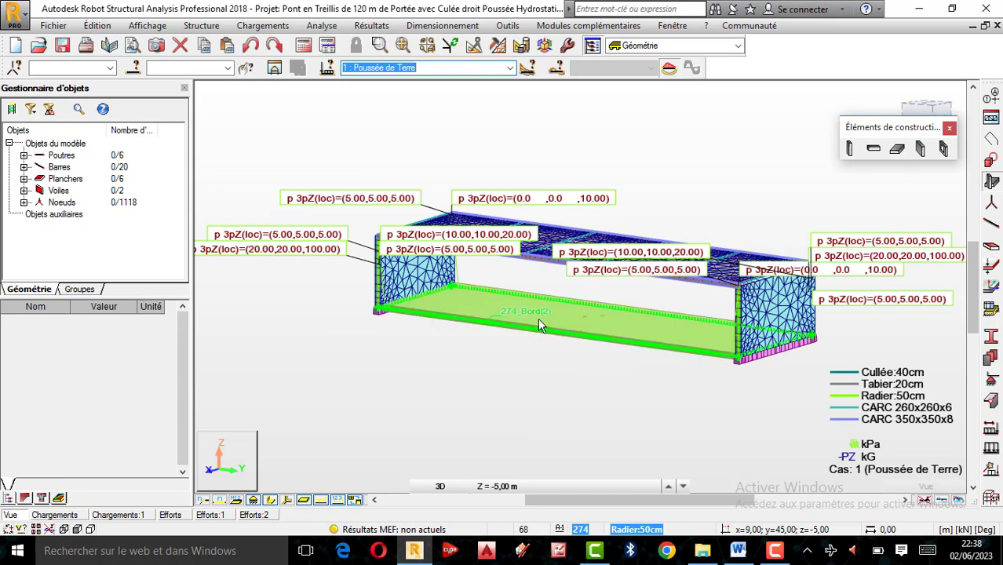
{"action": "left_click", "coordinate": [339, 502]}
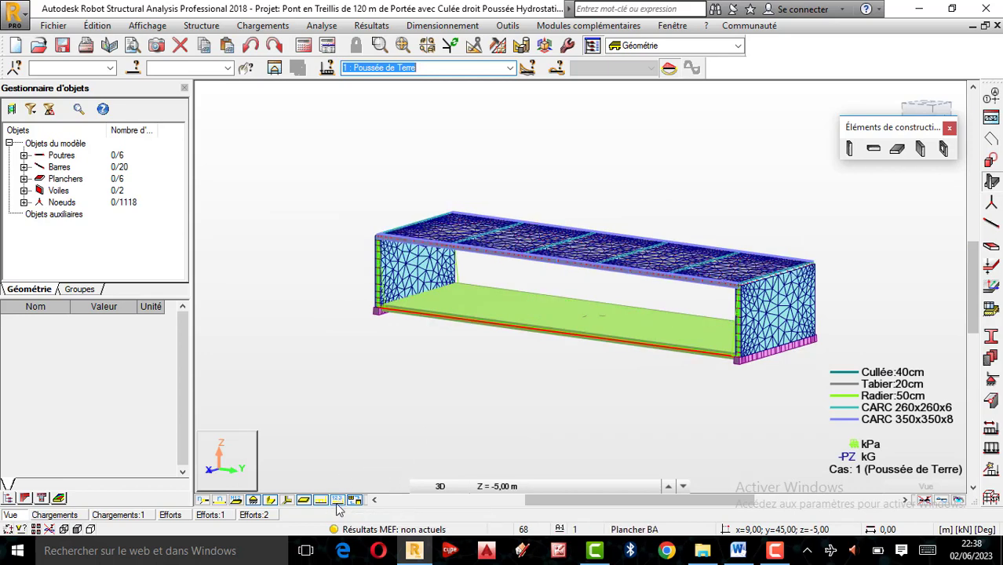
{"action": "left_click", "coordinate": [338, 503]}
Step: Switch back to load case 2, Poussée Hydrostatique, and examine its pressures against the local Z axis directions of the panels
{"action": "left_click", "coordinate": [510, 68]}
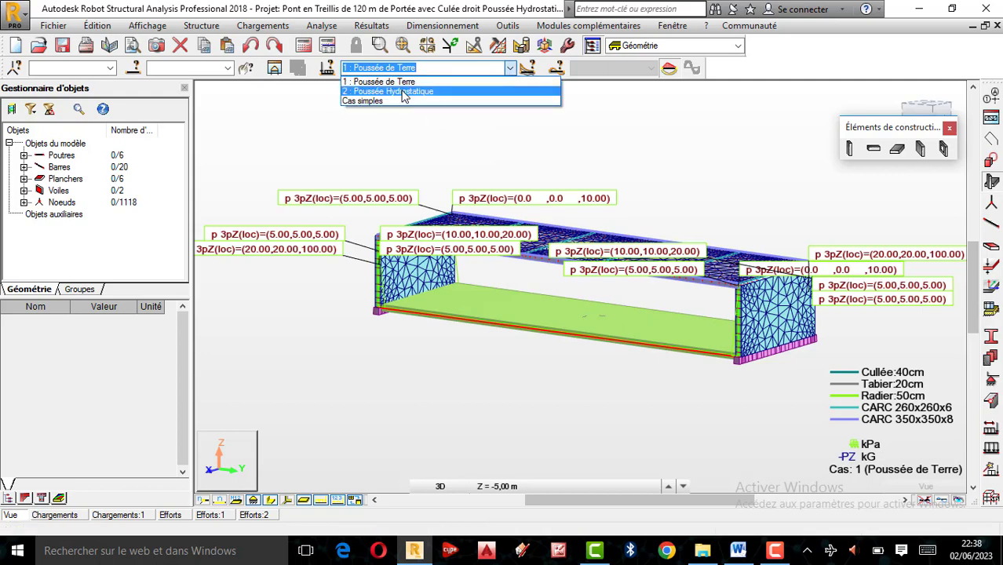
{"action": "left_click", "coordinate": [403, 92]}
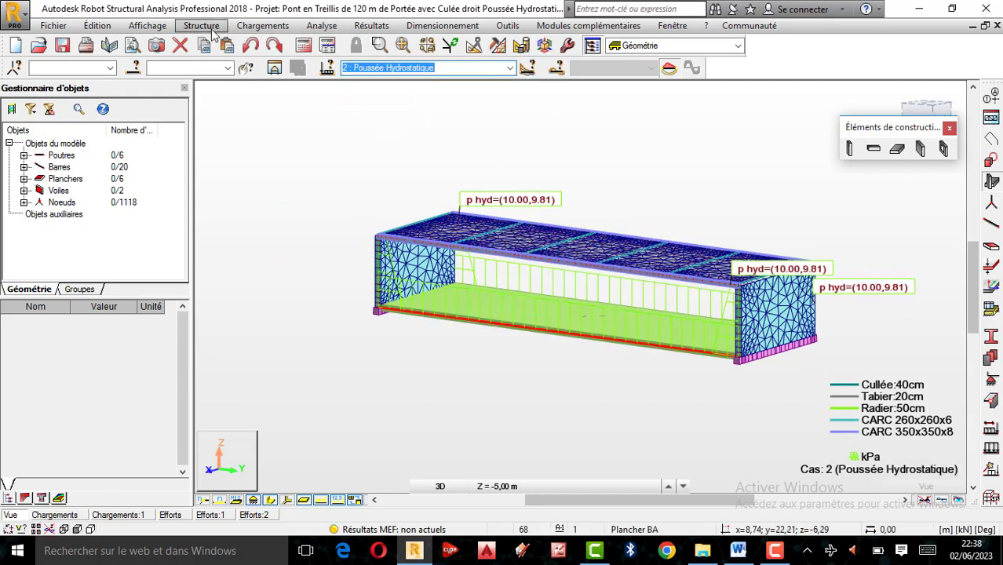
{"action": "left_click", "coordinate": [147, 26]}
{"action": "mouse_move", "coordinate": [201, 26]}
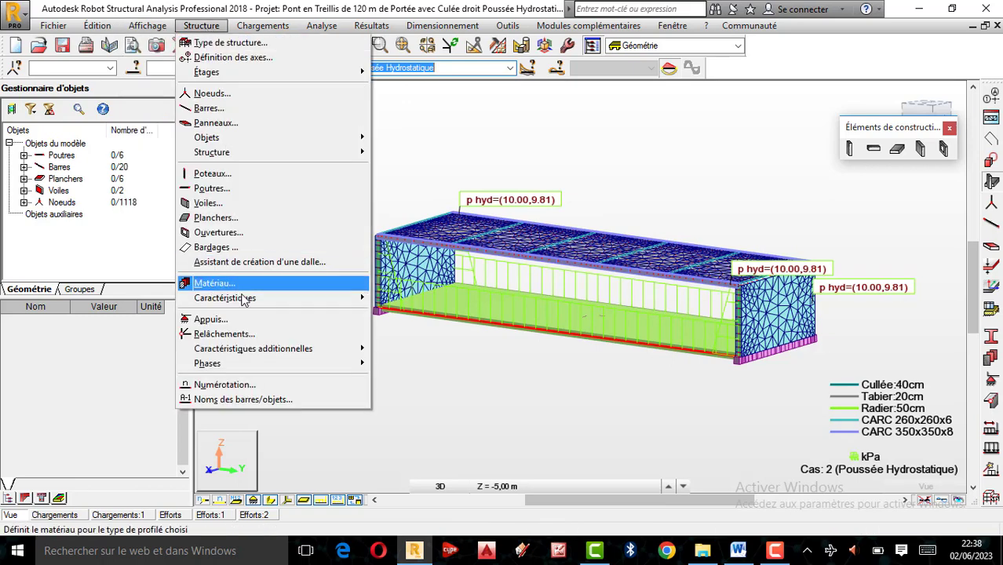
{"action": "mouse_move", "coordinate": [243, 300]}
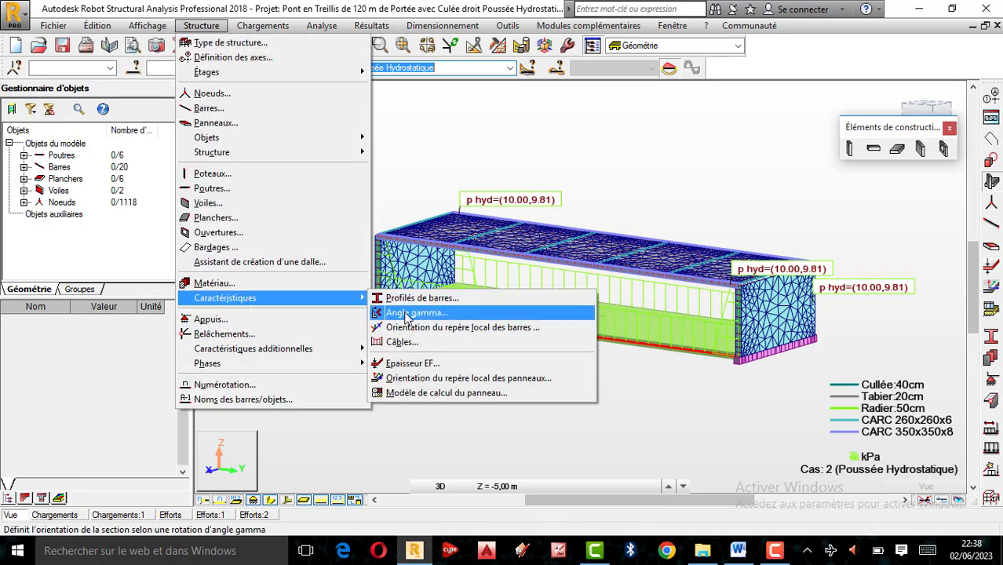
{"action": "left_click", "coordinate": [434, 379]}
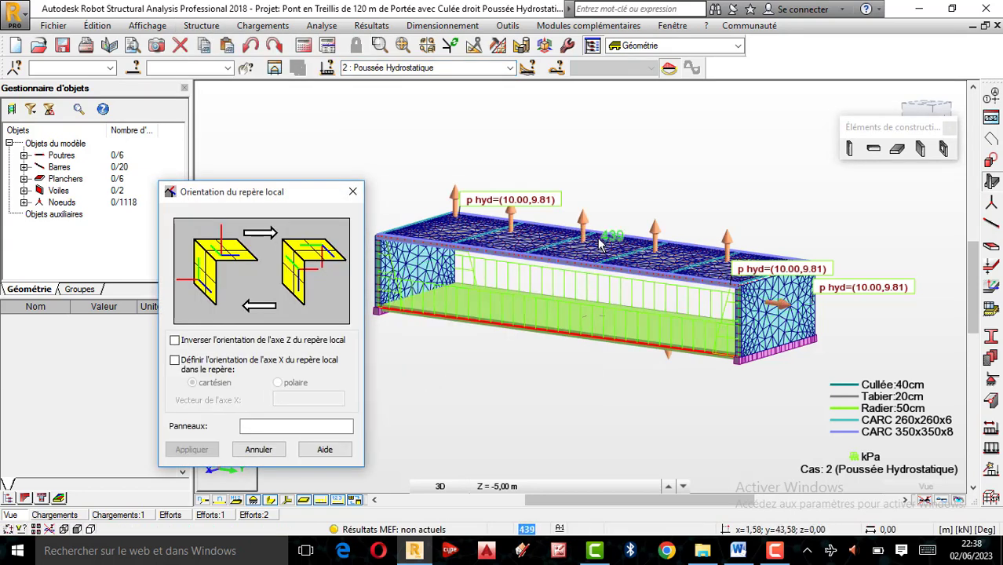
{"action": "scroll", "coordinate": [589, 247], "scroll_direction": "down", "scroll_amount": 1}
{"action": "scroll", "coordinate": [544, 250], "scroll_direction": "up", "scroll_amount": 1}
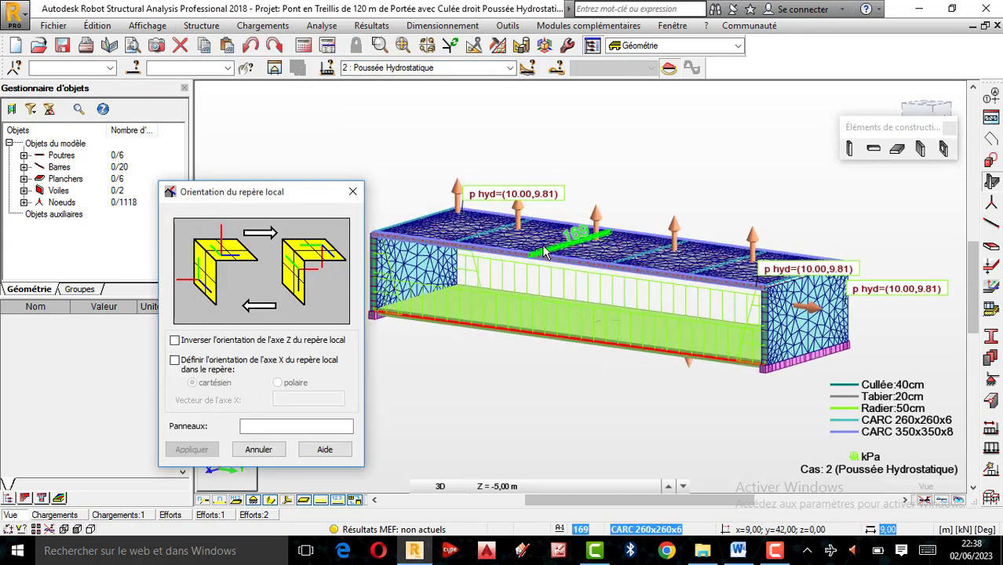
{"action": "scroll", "coordinate": [562, 246], "scroll_direction": "down", "scroll_amount": 1}
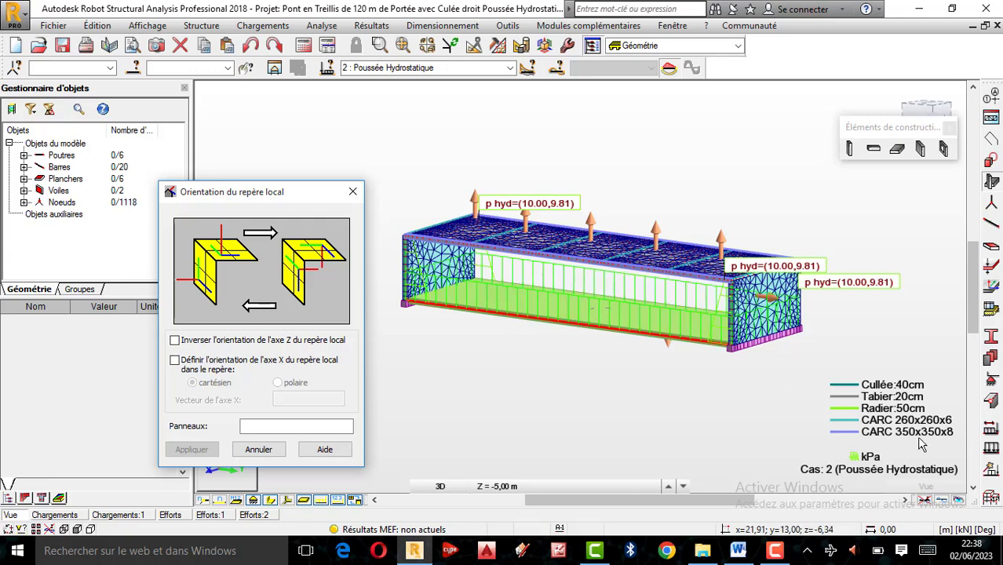
Step: Open the hydrostatic surface pressure definition for the Poussée Hydrostatique load case and keep it clear of the load dialog
{"action": "left_click", "coordinate": [990, 450]}
{"action": "left_click", "coordinate": [303, 203]}
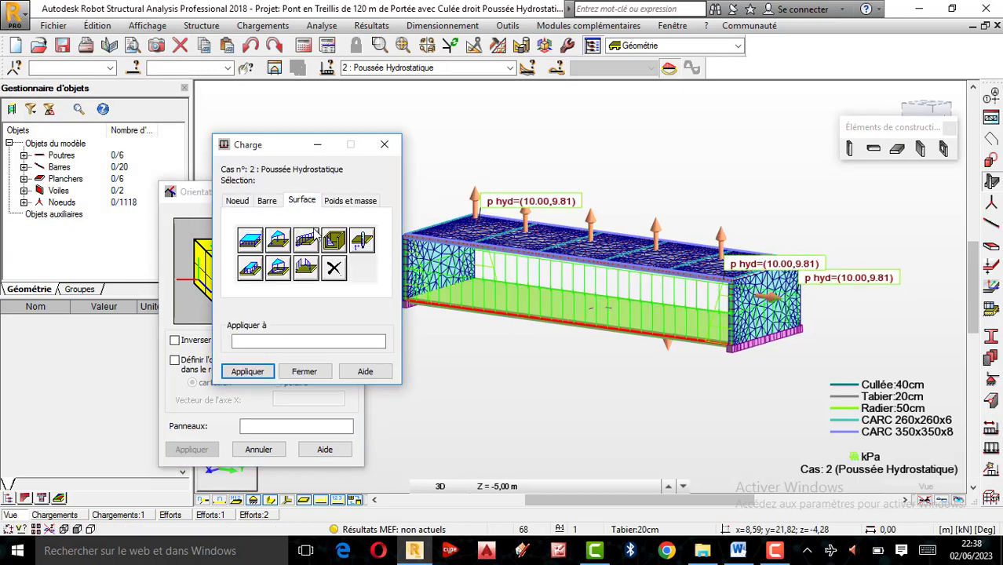
{"action": "left_click", "coordinate": [333, 241]}
{"action": "left_click_drag", "start_coordinate": [305, 177], "coordinate": [539, 189]}
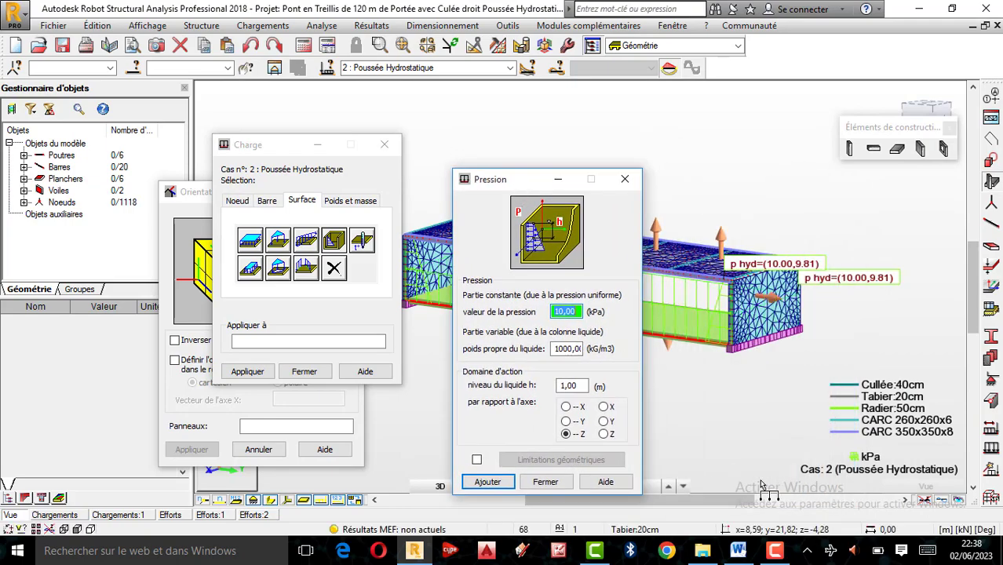